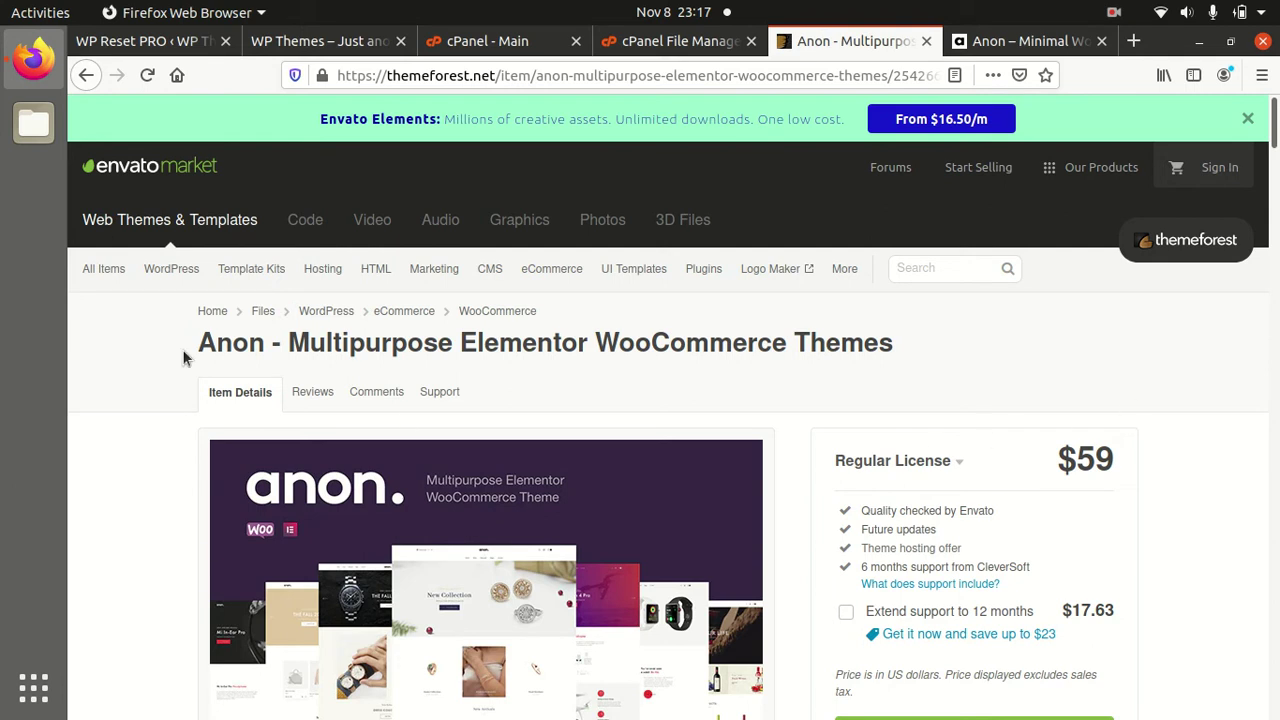
# Step: Review the Anon theme's title, licence options, author details, change log and included premium plugins on its ThemeForest page
pyautogui.moveTo(184, 358); pyautogui.dragTo(918, 345)
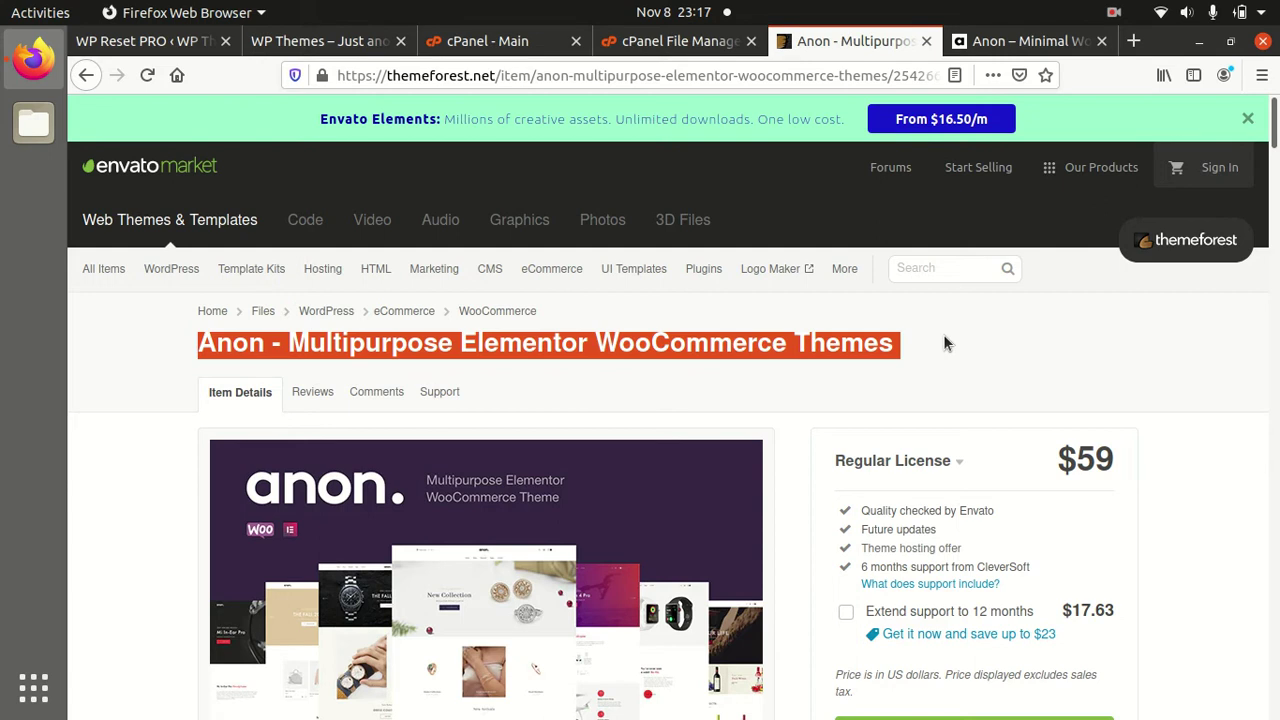
pyautogui.scroll(-5, 1138, 425)
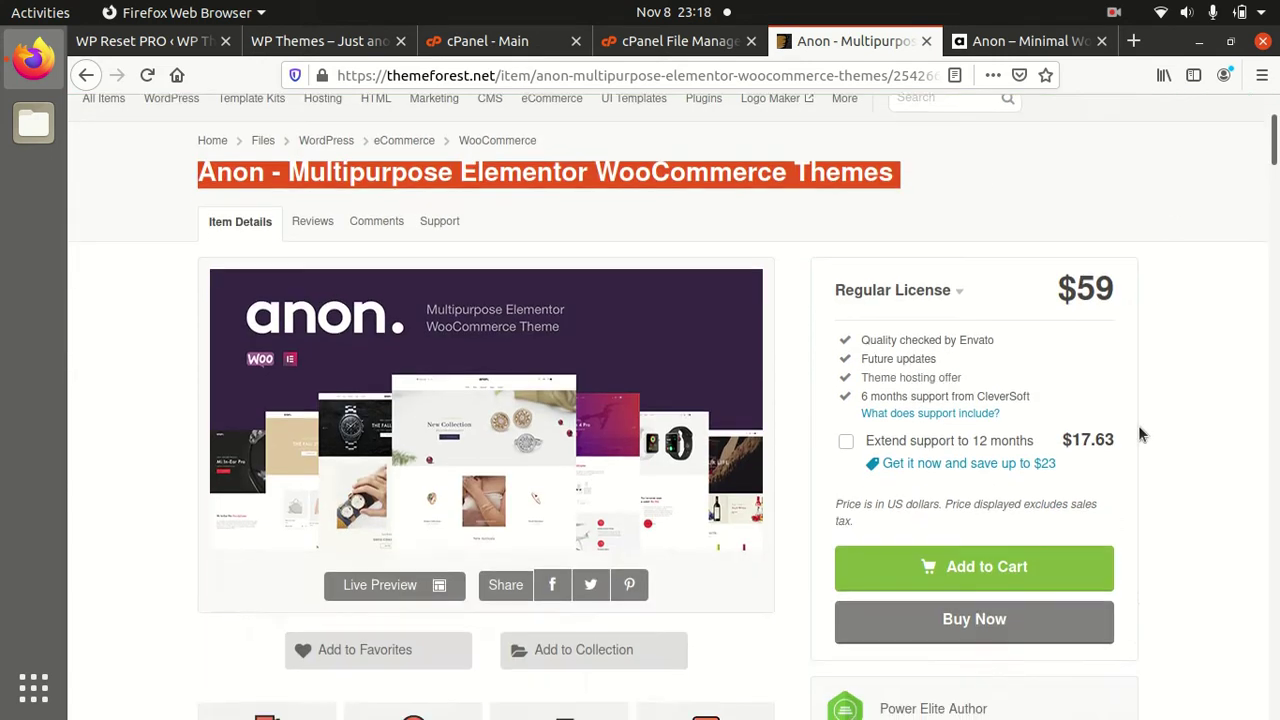
pyautogui.scroll(-1, 1076, 516)
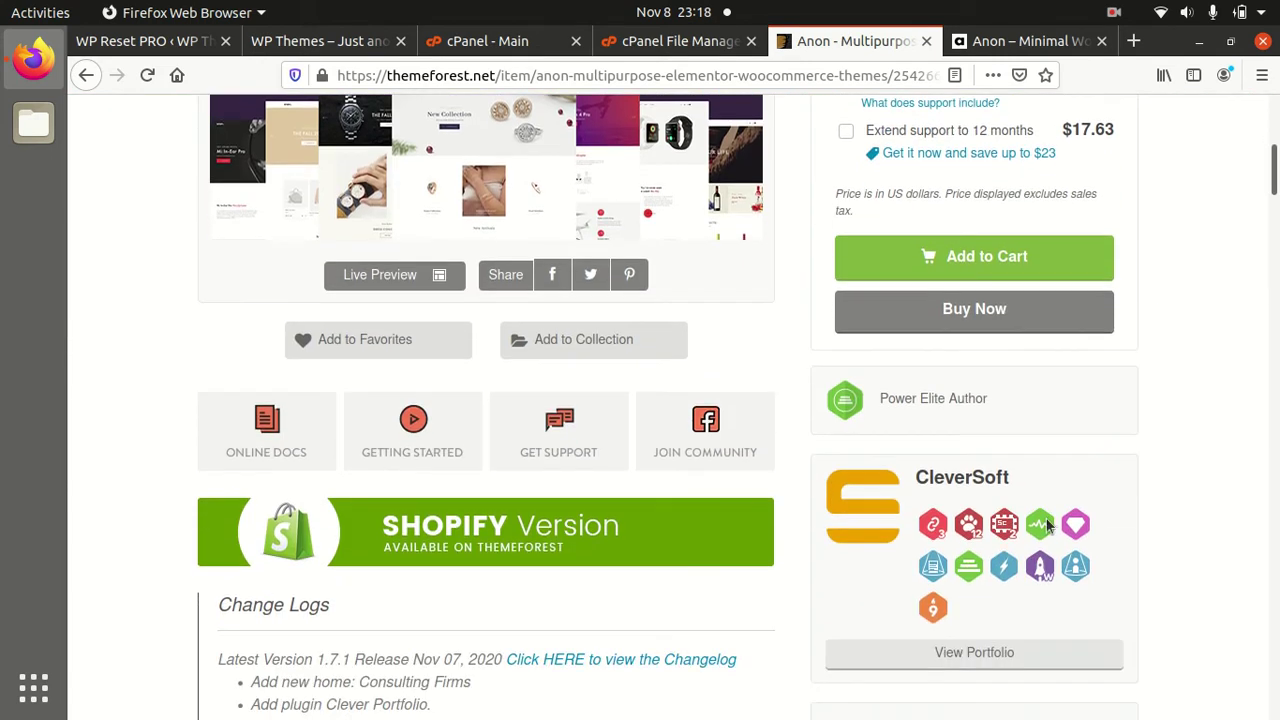
pyautogui.moveTo(1006, 405); pyautogui.dragTo(868, 403)
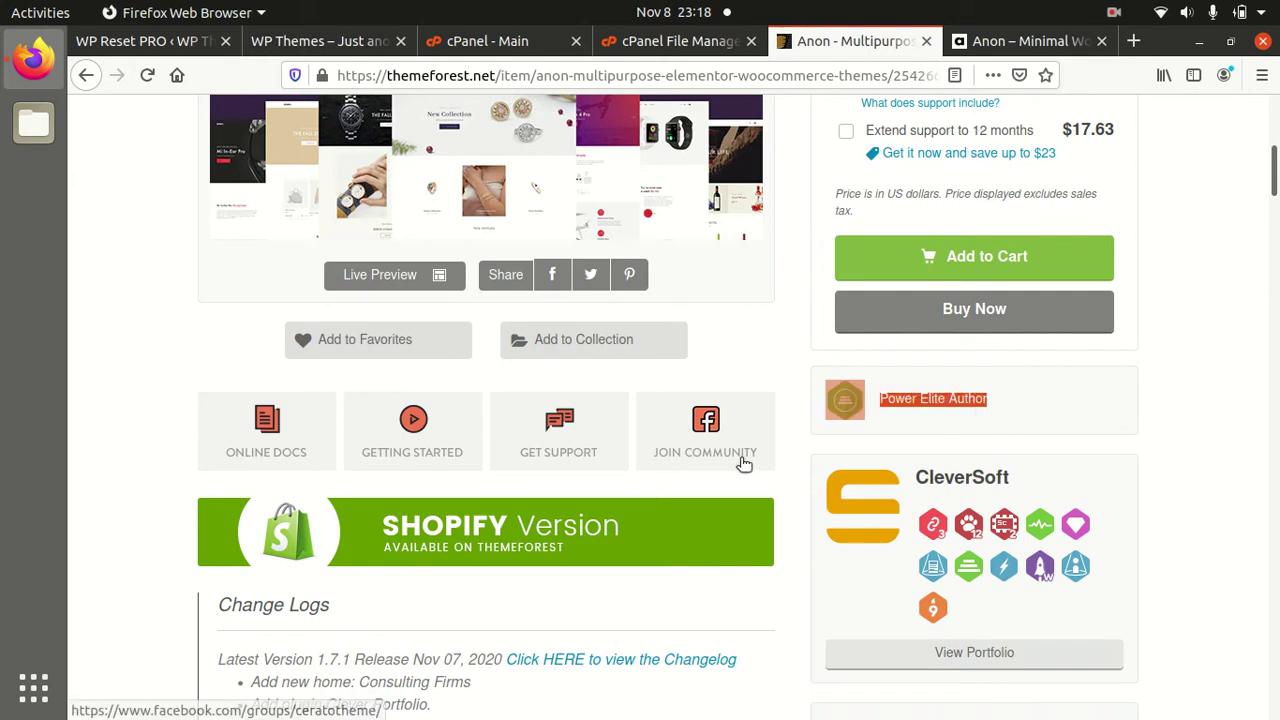
pyautogui.scroll(-3, 741, 460)
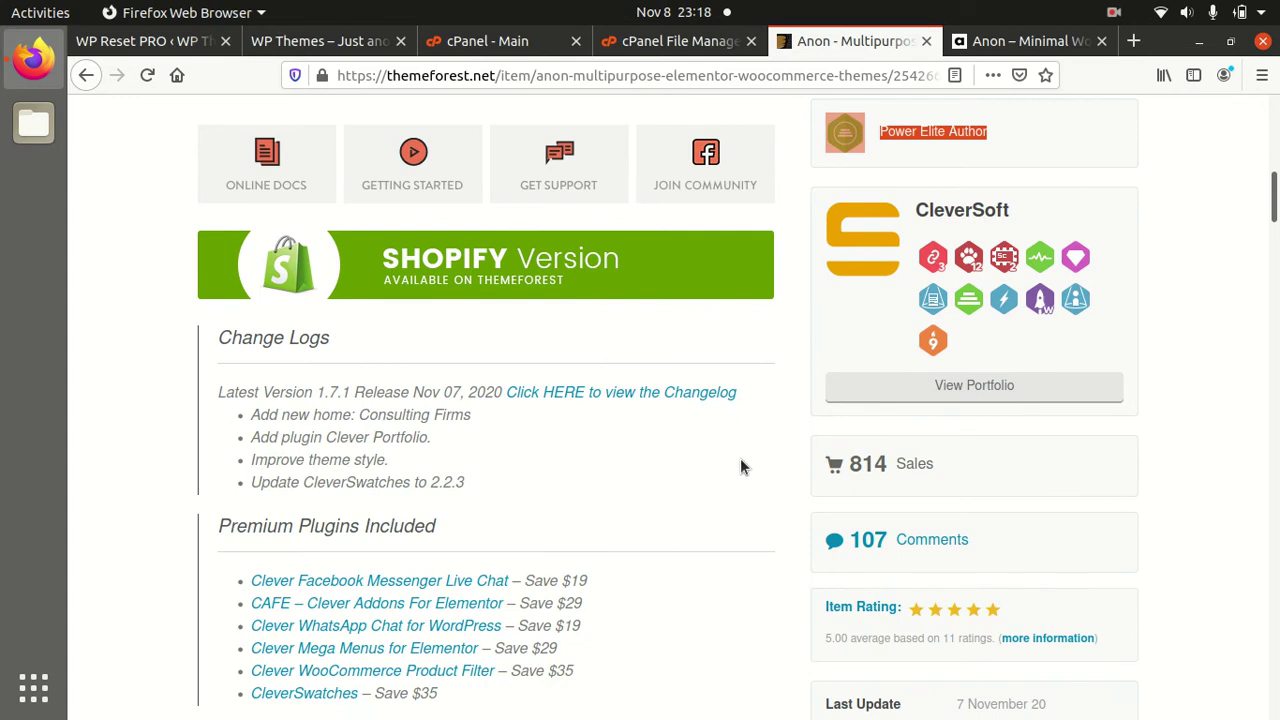
pyautogui.scroll(-2, 505, 350)
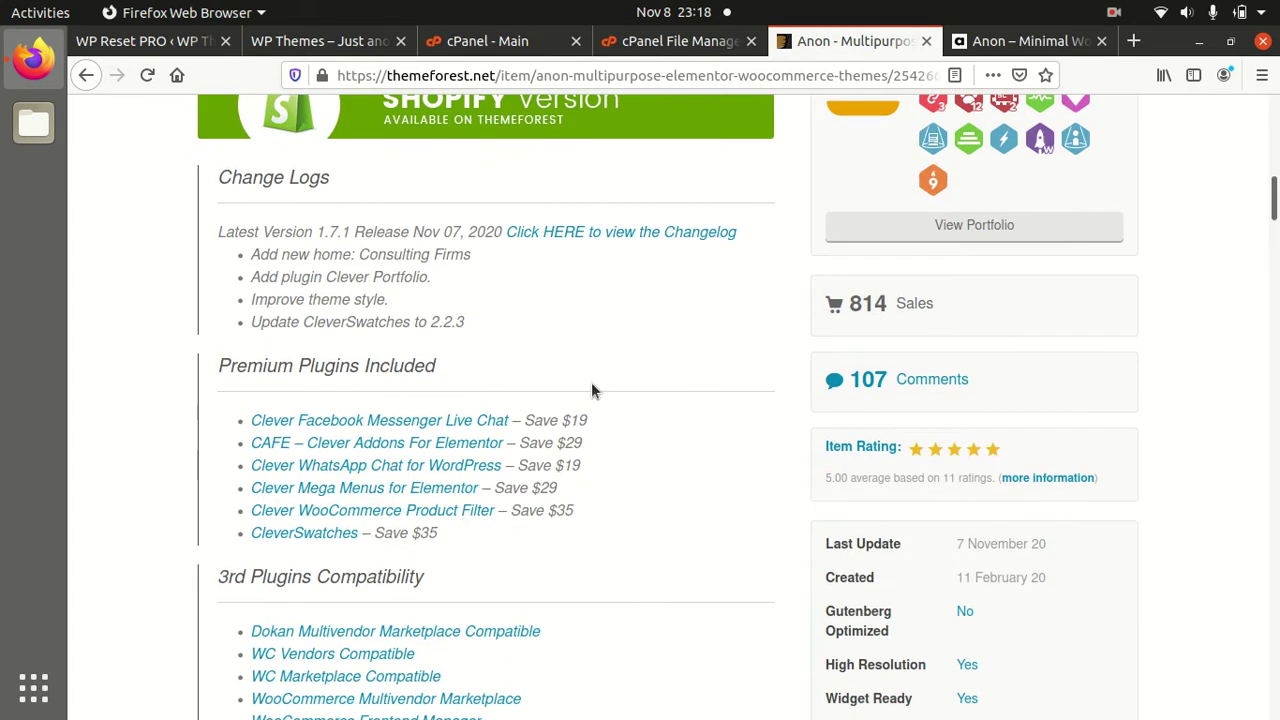
pyautogui.scroll(3, 613, 400)
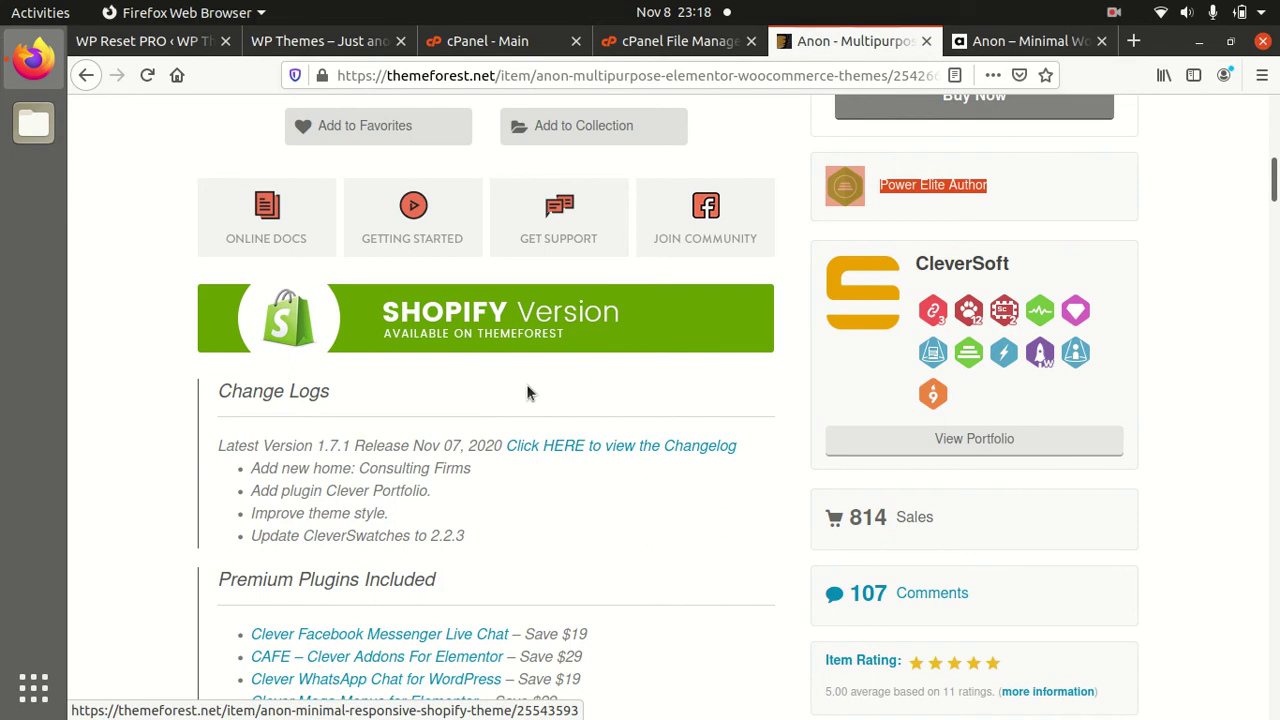
pyautogui.scroll(-2, 522, 412)
pyautogui.scroll(-1, 666, 418)
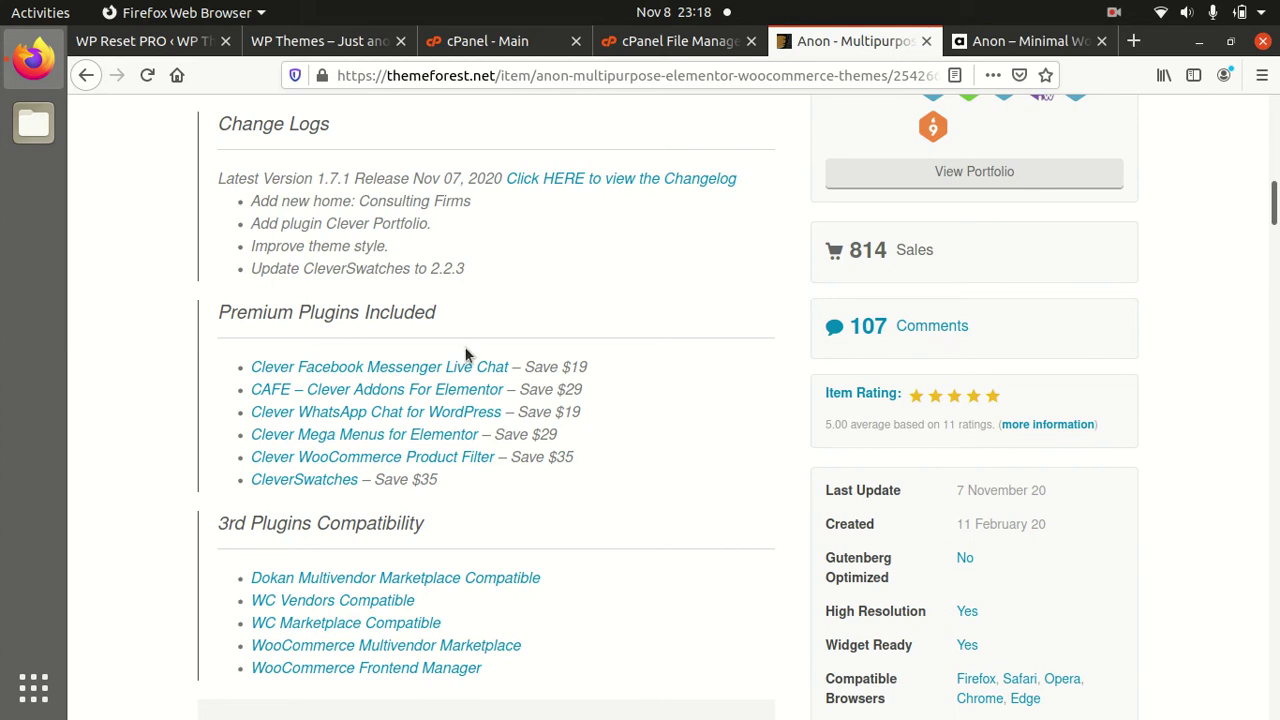
pyautogui.scroll(-1, 507, 440)
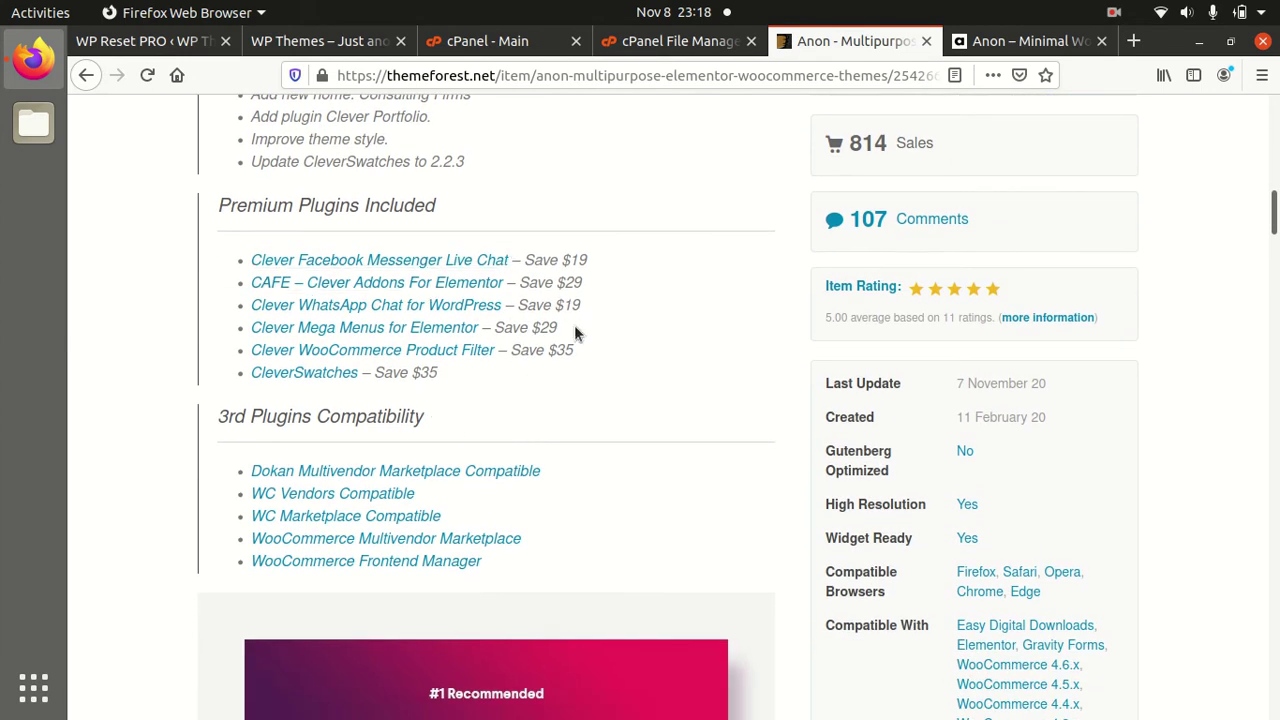
# Step: Examine the Anon item description's Elementor, online store, Premium Bundled Plugins and Pixel Perfect Demos sections
pyautogui.scroll(-2, 580, 340)
pyautogui.scroll(-3, 585, 368)
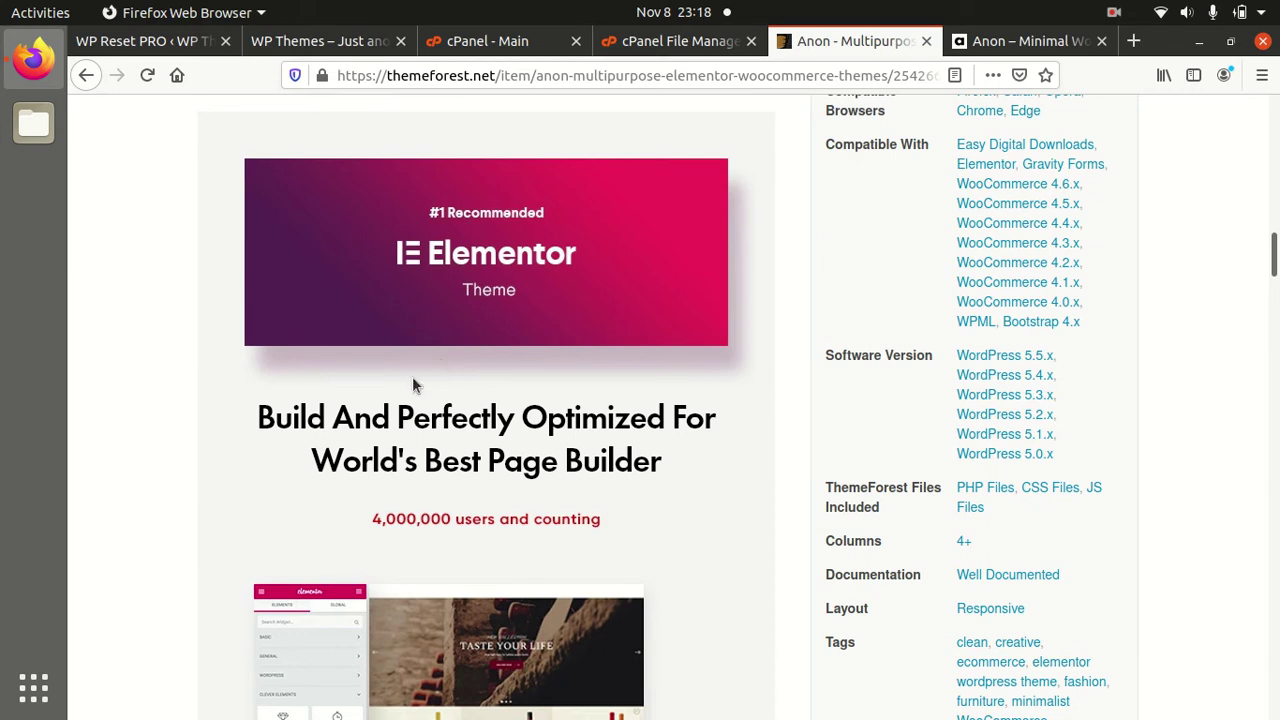
pyautogui.scroll(-2, 655, 452)
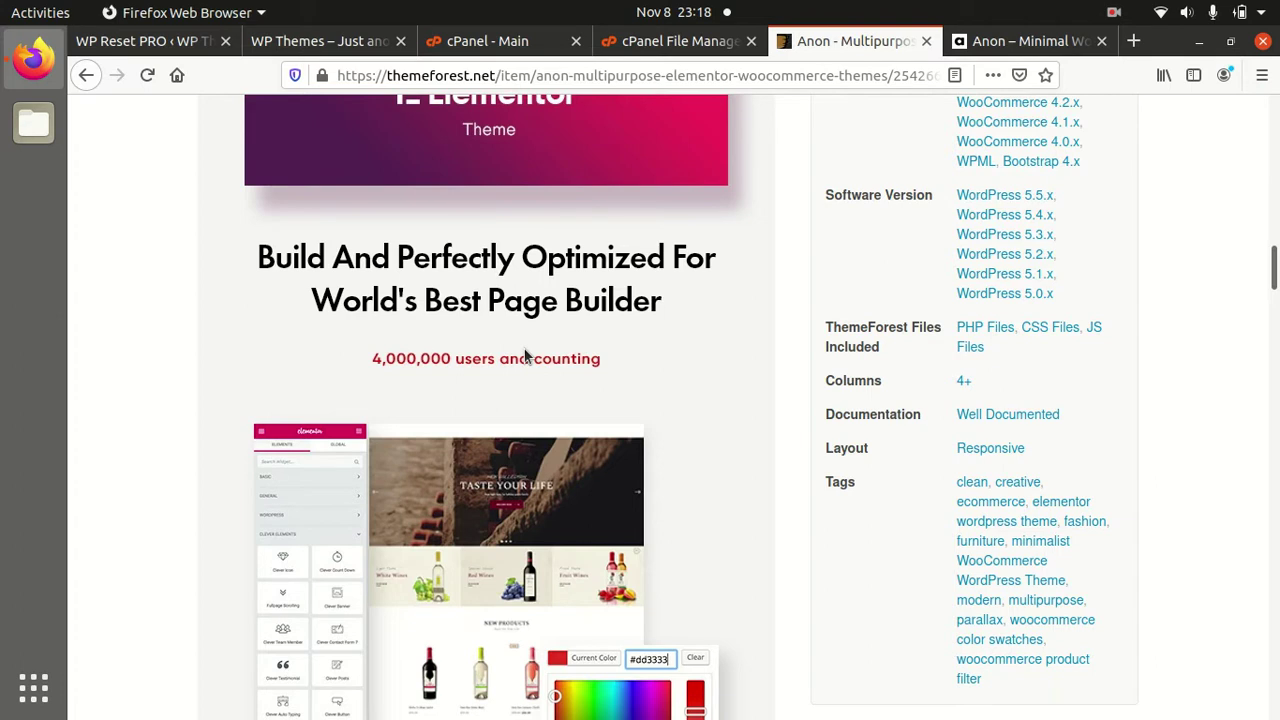
pyautogui.scroll(-7, 603, 358)
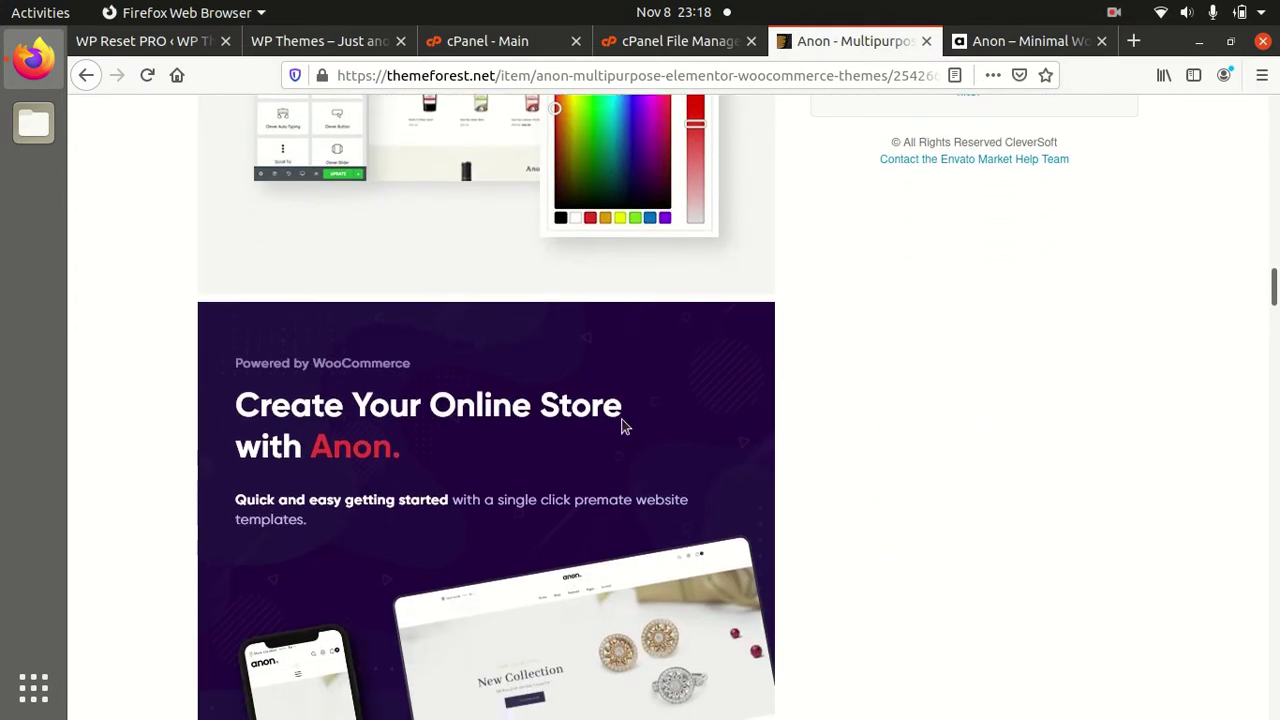
pyautogui.scroll(-1, 709, 474)
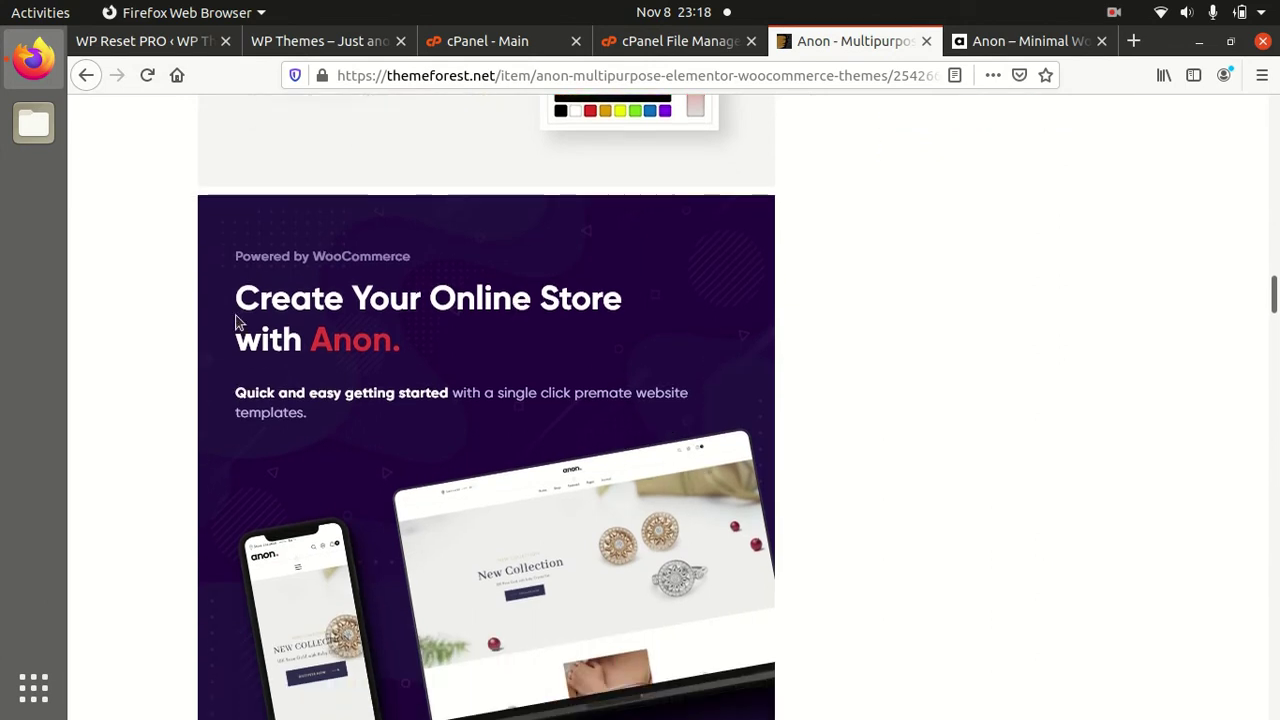
pyautogui.scroll(-1, 471, 335)
pyautogui.scroll(-4, 471, 330)
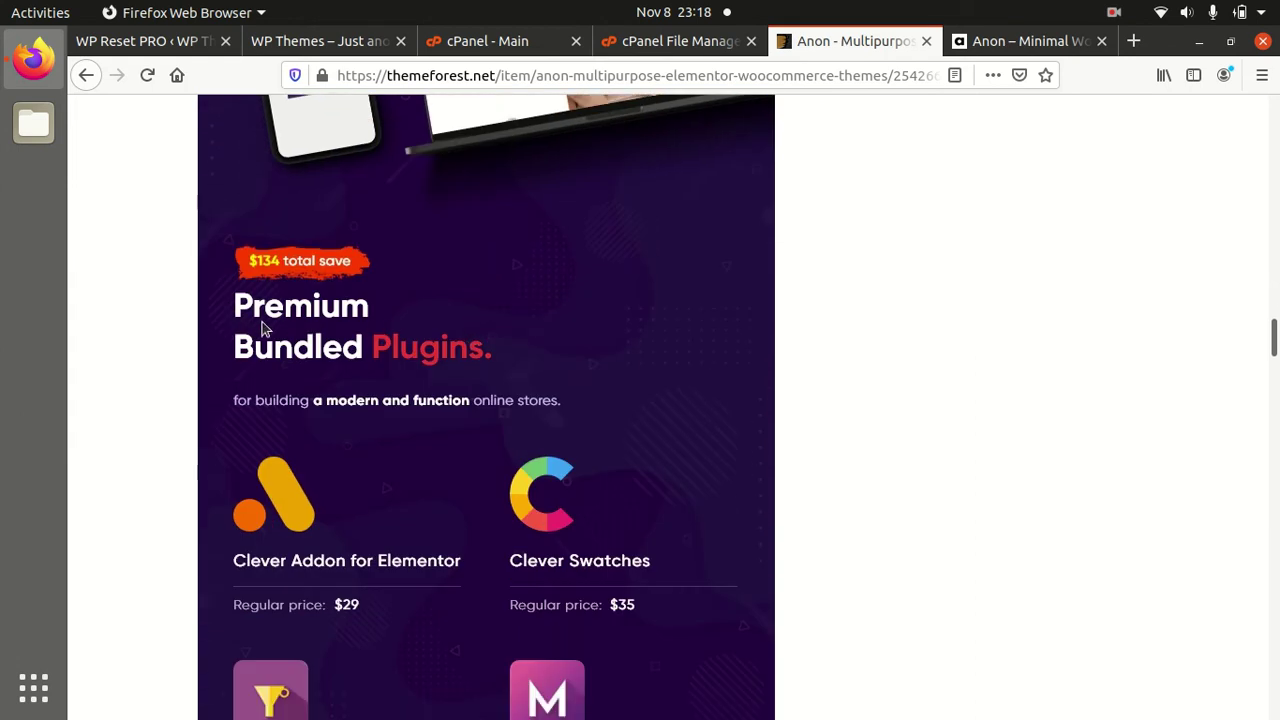
pyautogui.scroll(-1, 462, 333)
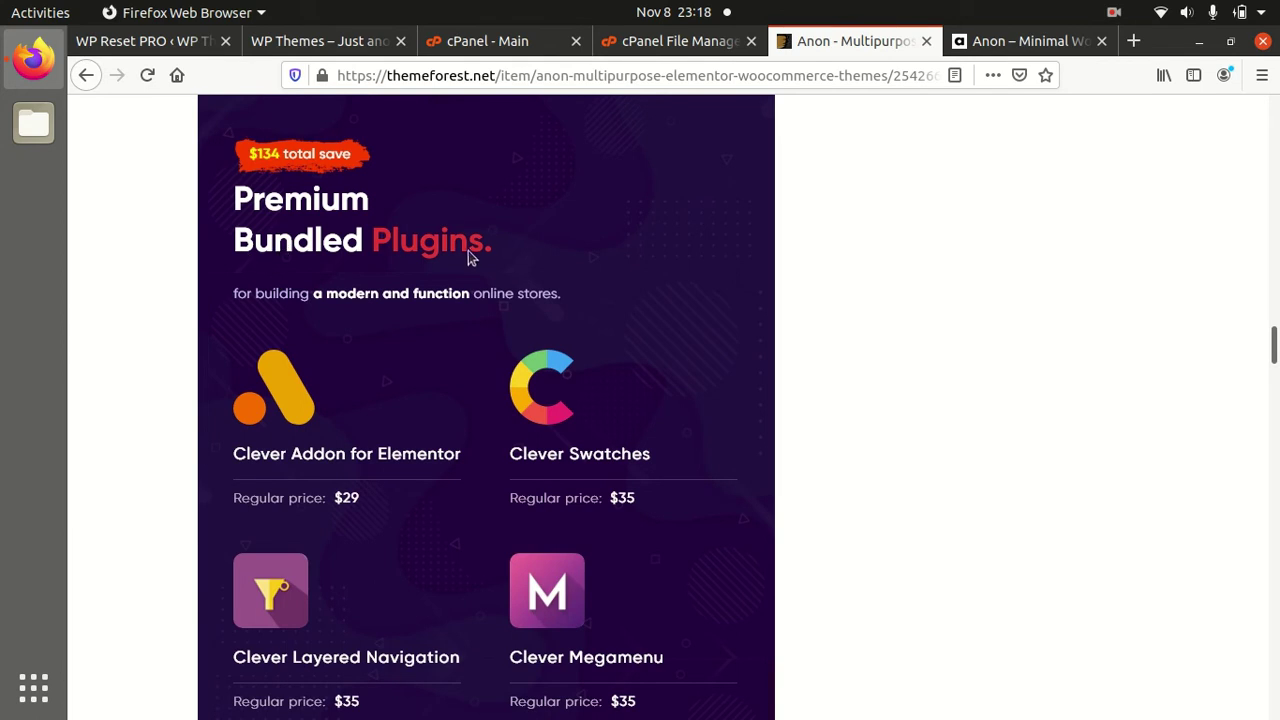
pyautogui.scroll(-4, 483, 260)
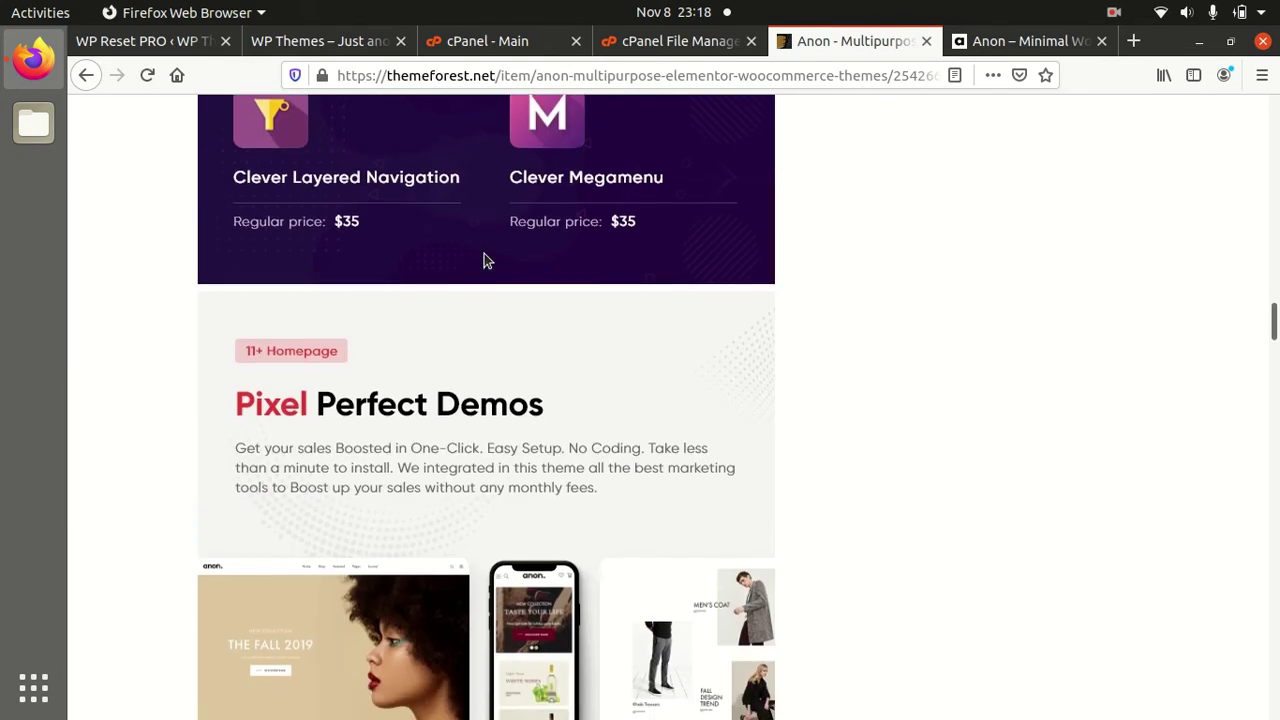
pyautogui.scroll(-2, 484, 260)
pyautogui.scroll(-2, 545, 273)
# Step: Switch to the Anon demo site and examine the Pixel Perfect Demos from Main Home through Single Product 3
pyautogui.click(1015, 45)
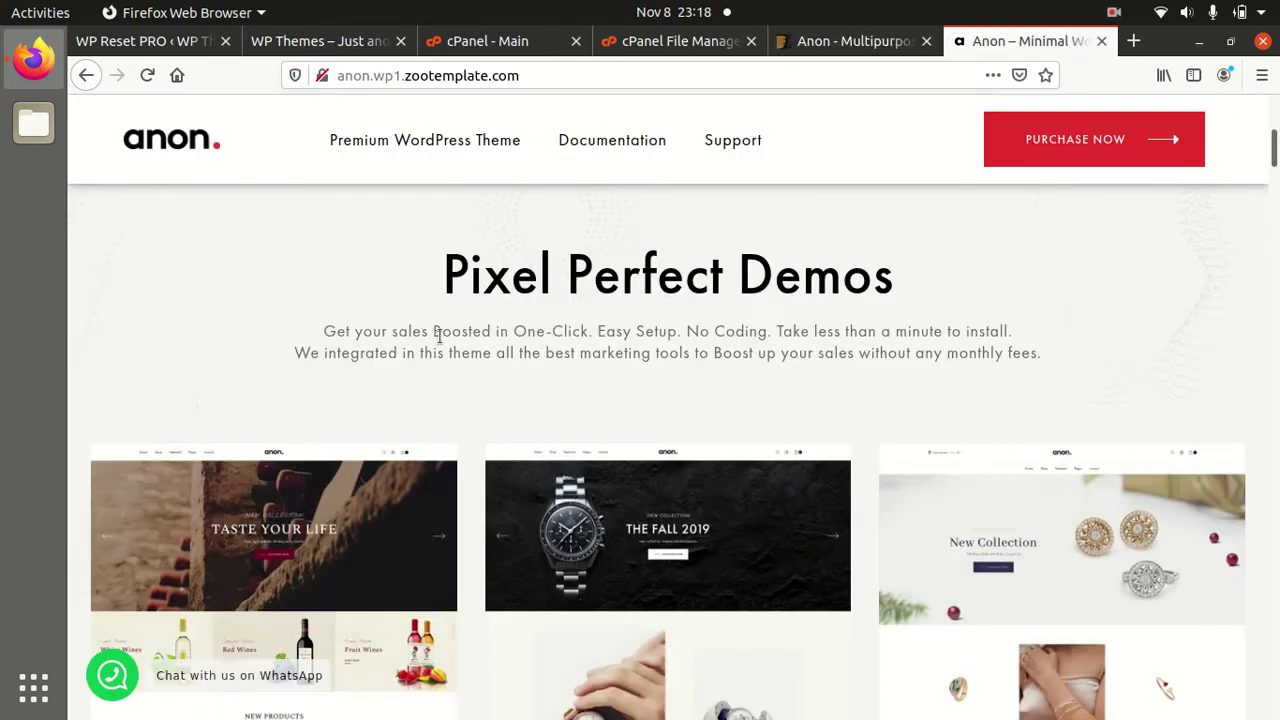
pyautogui.scroll(3, 367, 332)
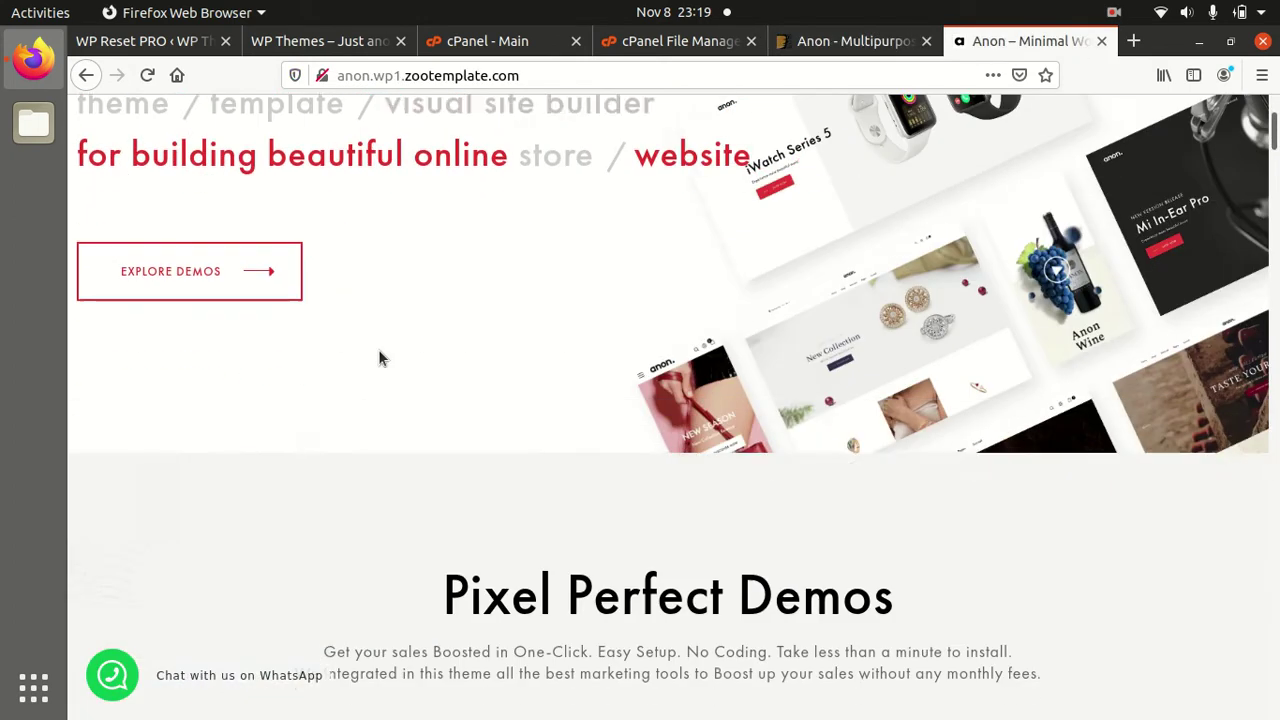
pyautogui.scroll(-3, 377, 350)
pyautogui.scroll(-2, 378, 349)
pyautogui.scroll(2, 380, 357)
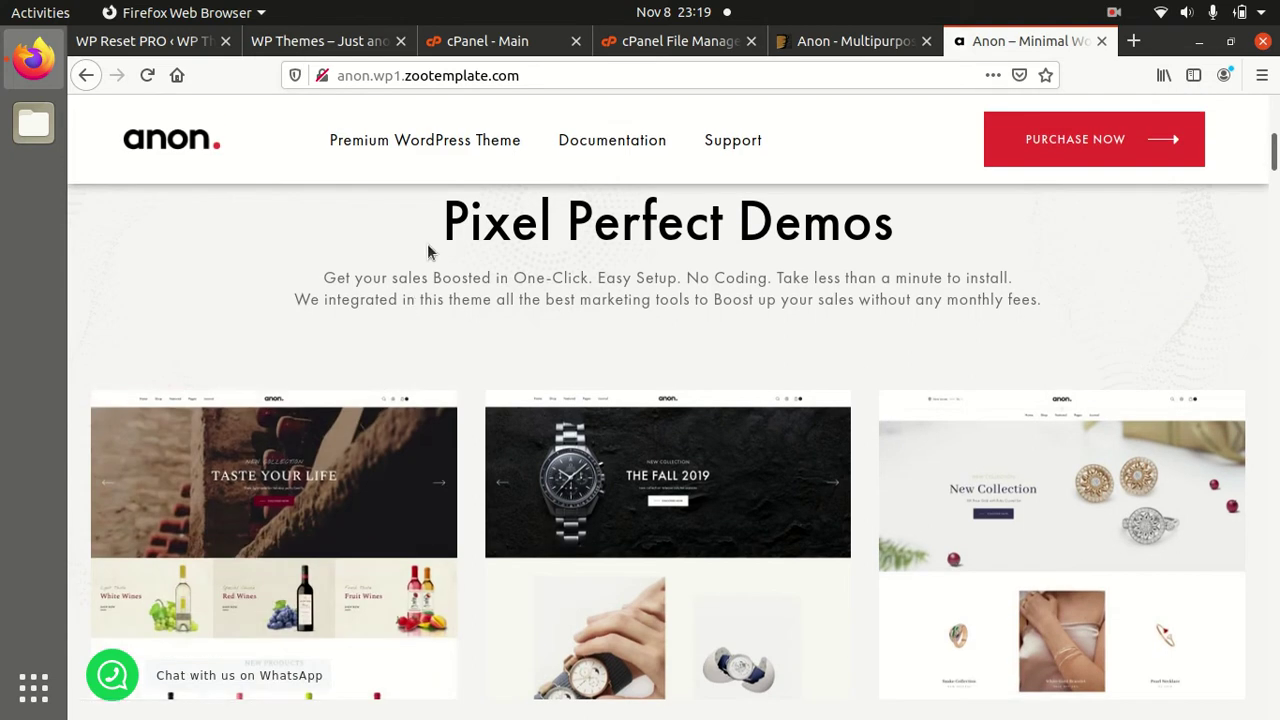
pyautogui.scroll(-3, 380, 305)
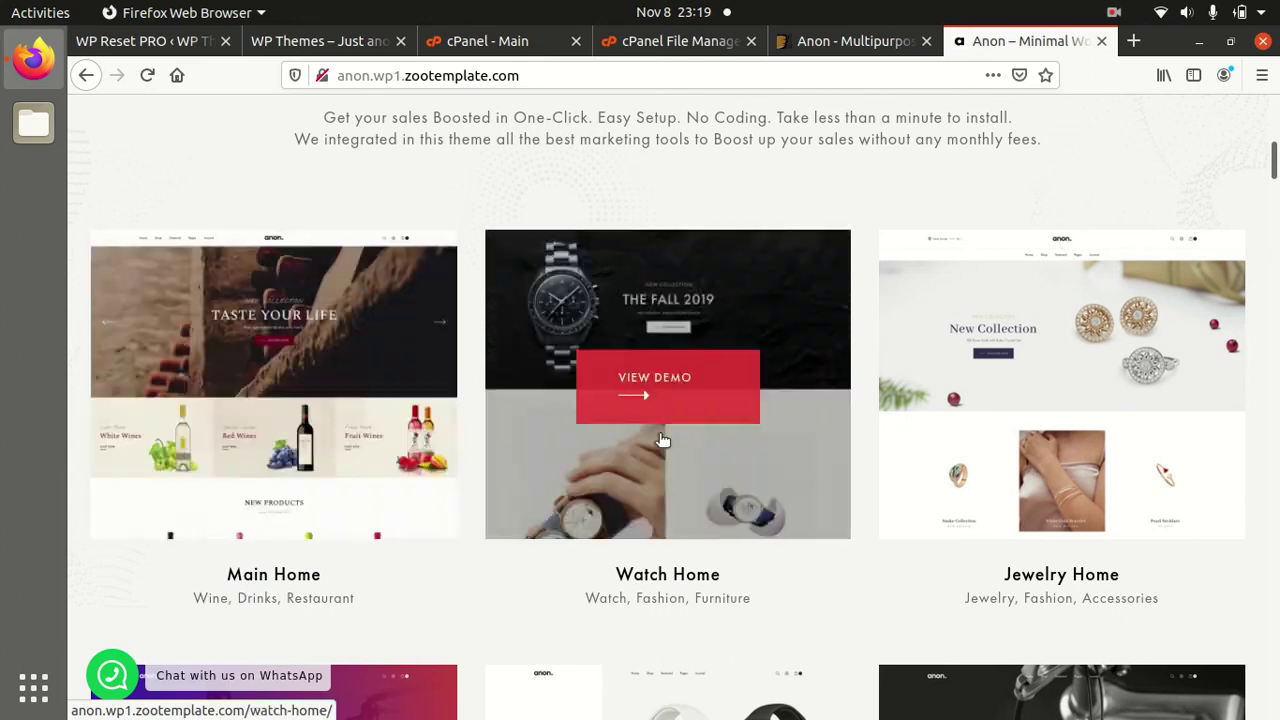
pyautogui.moveTo(1110, 443)
pyautogui.scroll(-5, 1108, 443)
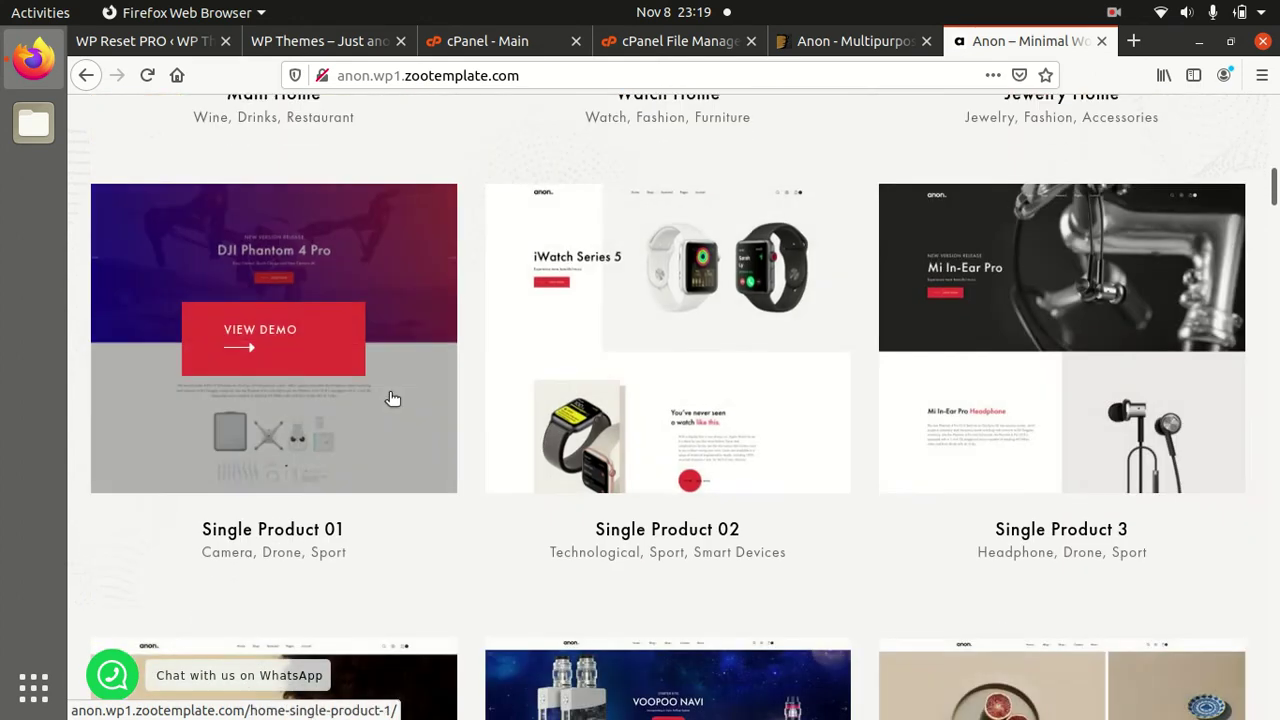
pyautogui.moveTo(679, 386)
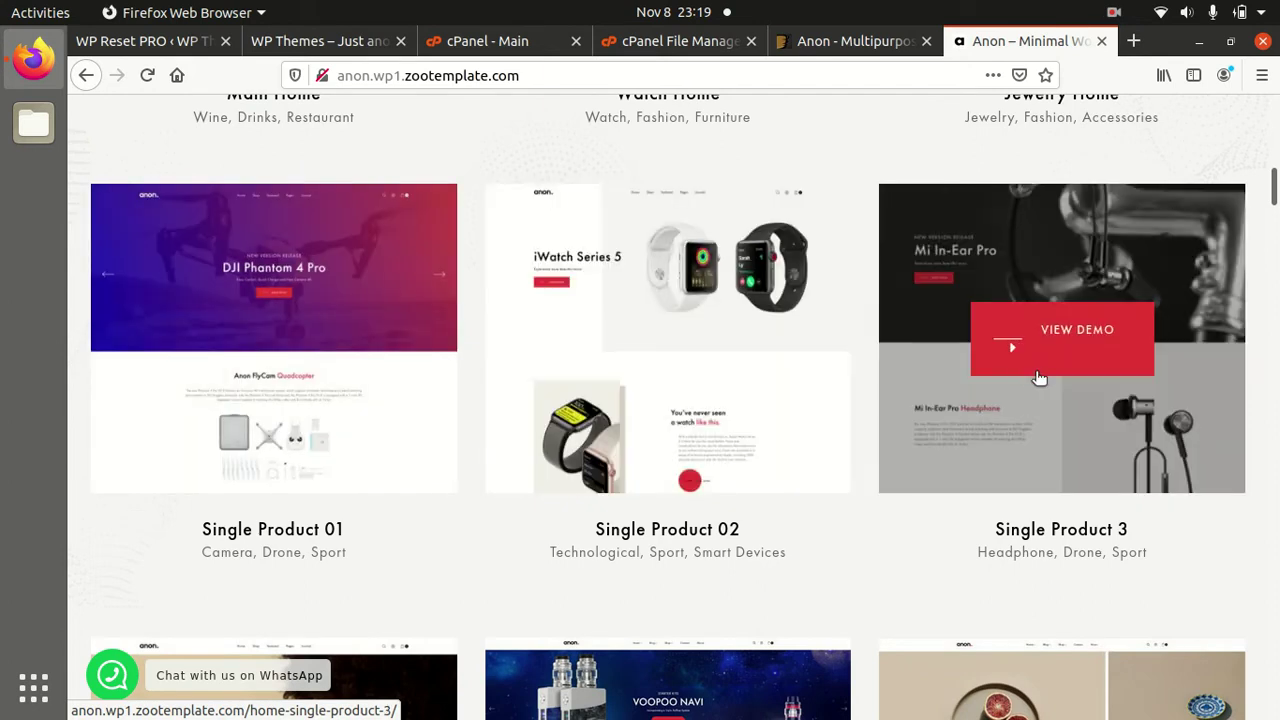
# Step: Examine the remaining Anon demo previews, from Home Morden through Home Consulting Firms and the Coming Soon placeholder
pyautogui.scroll(-4, 891, 420)
pyautogui.moveTo(391, 497)
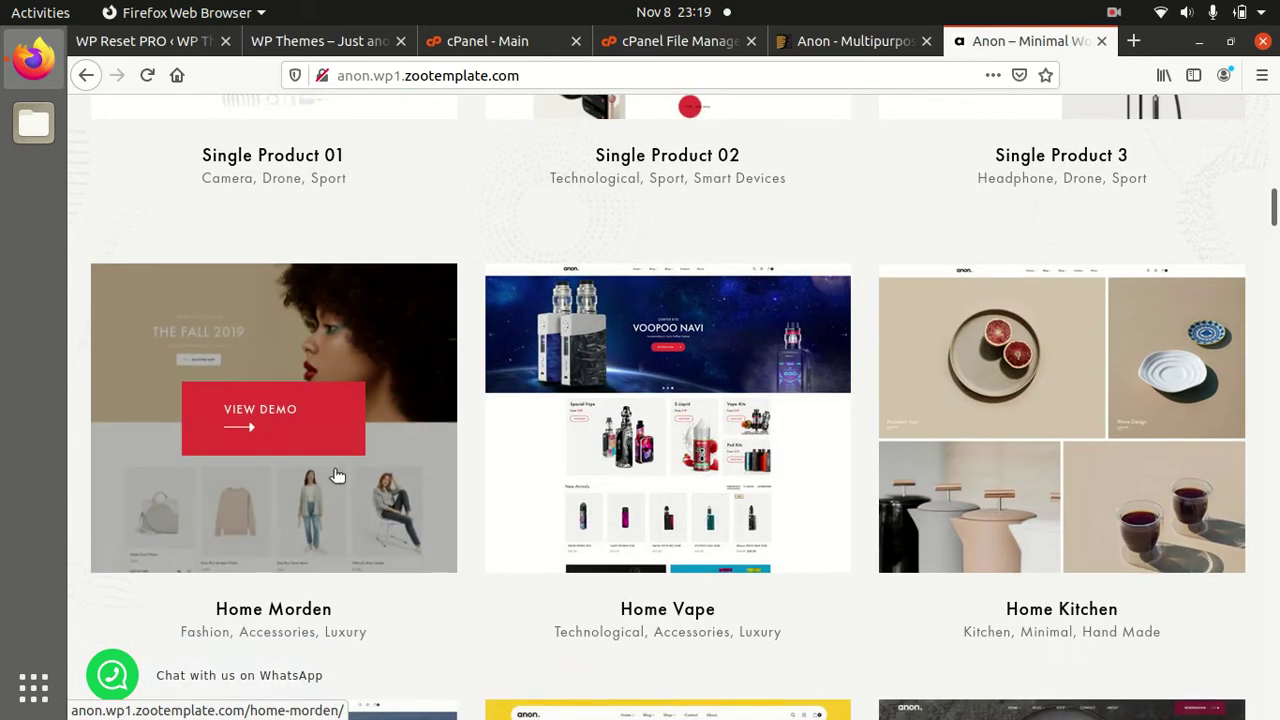
pyautogui.moveTo(587, 477)
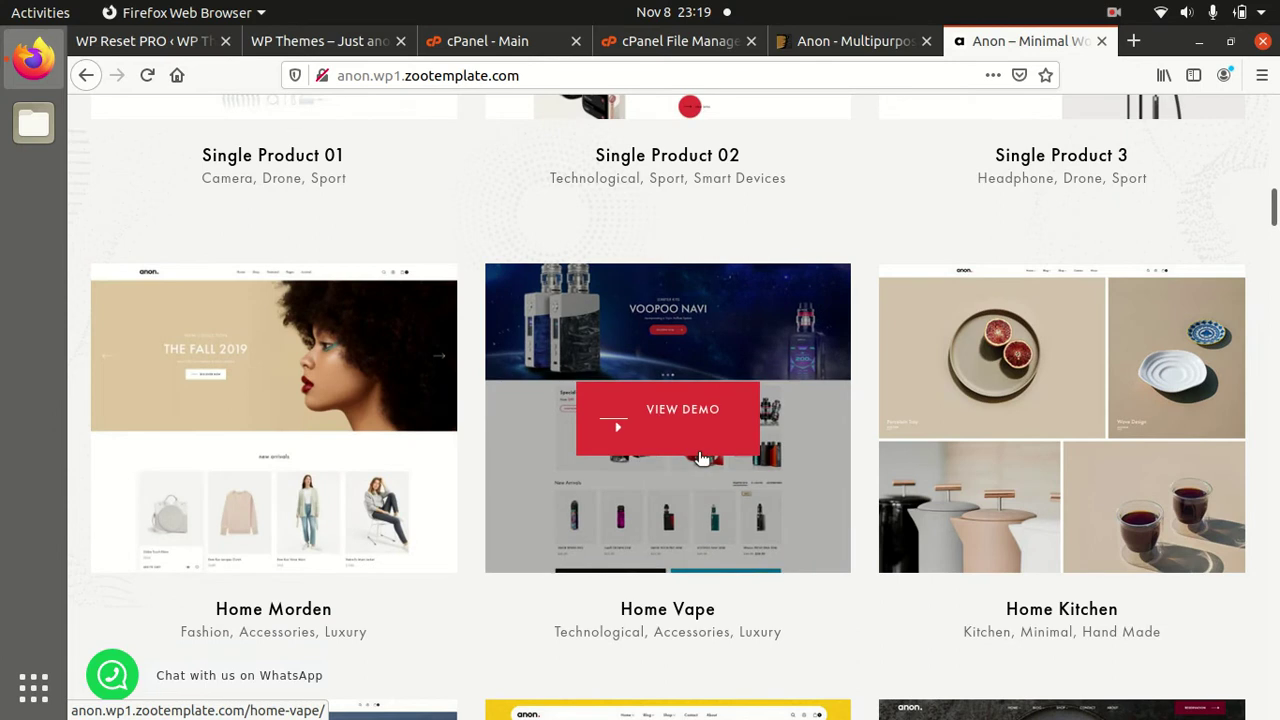
pyautogui.moveTo(971, 450)
pyautogui.scroll(-7, 1034, 447)
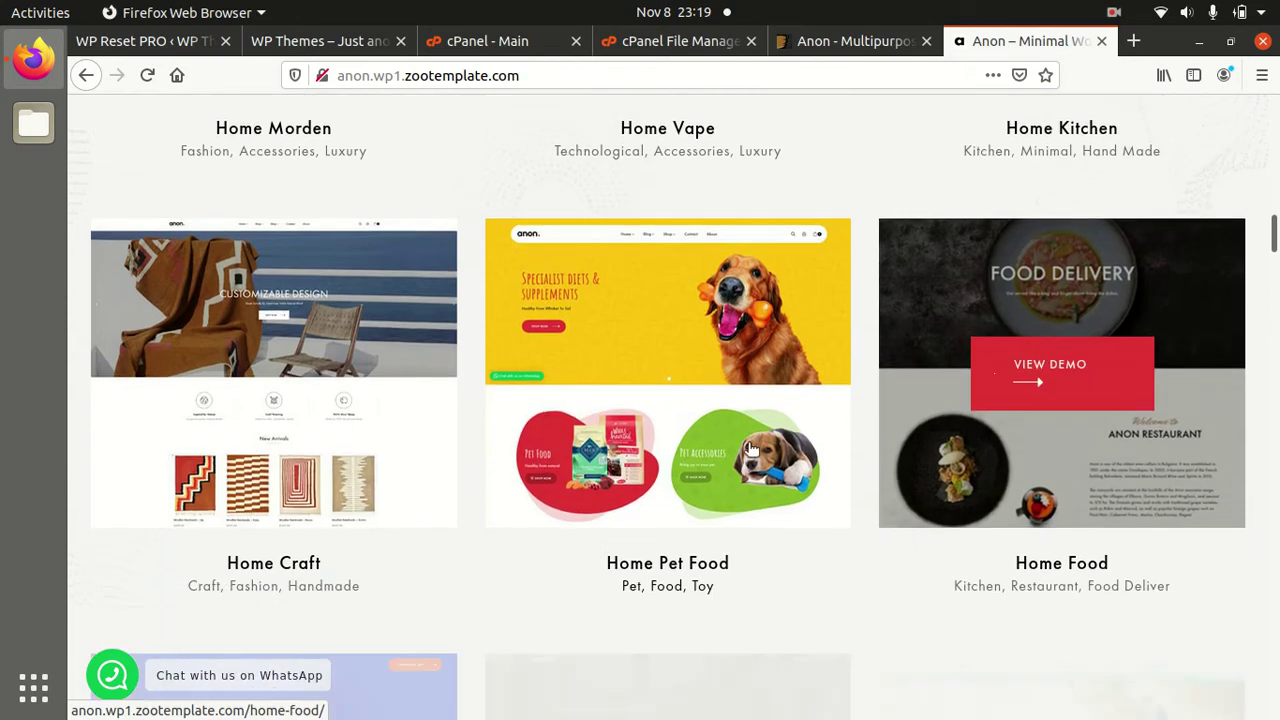
pyautogui.moveTo(518, 449)
pyautogui.scroll(-4, 518, 449)
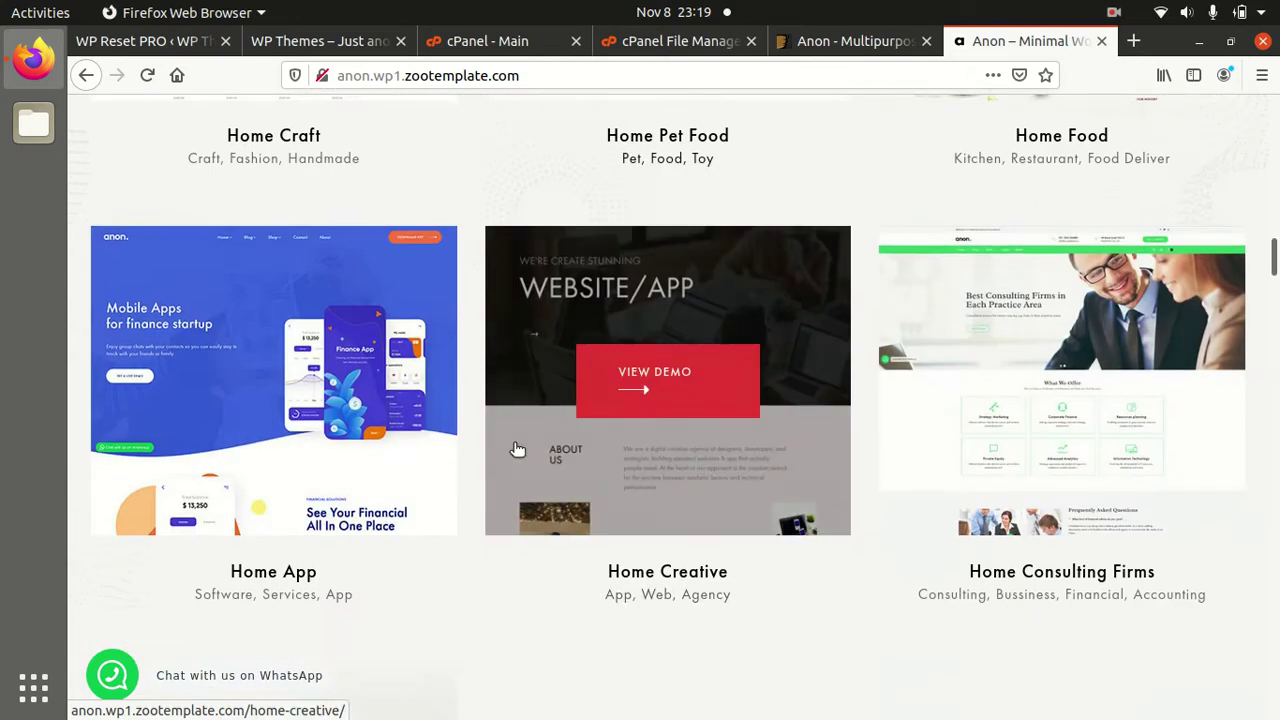
pyautogui.scroll(-2, 513, 451)
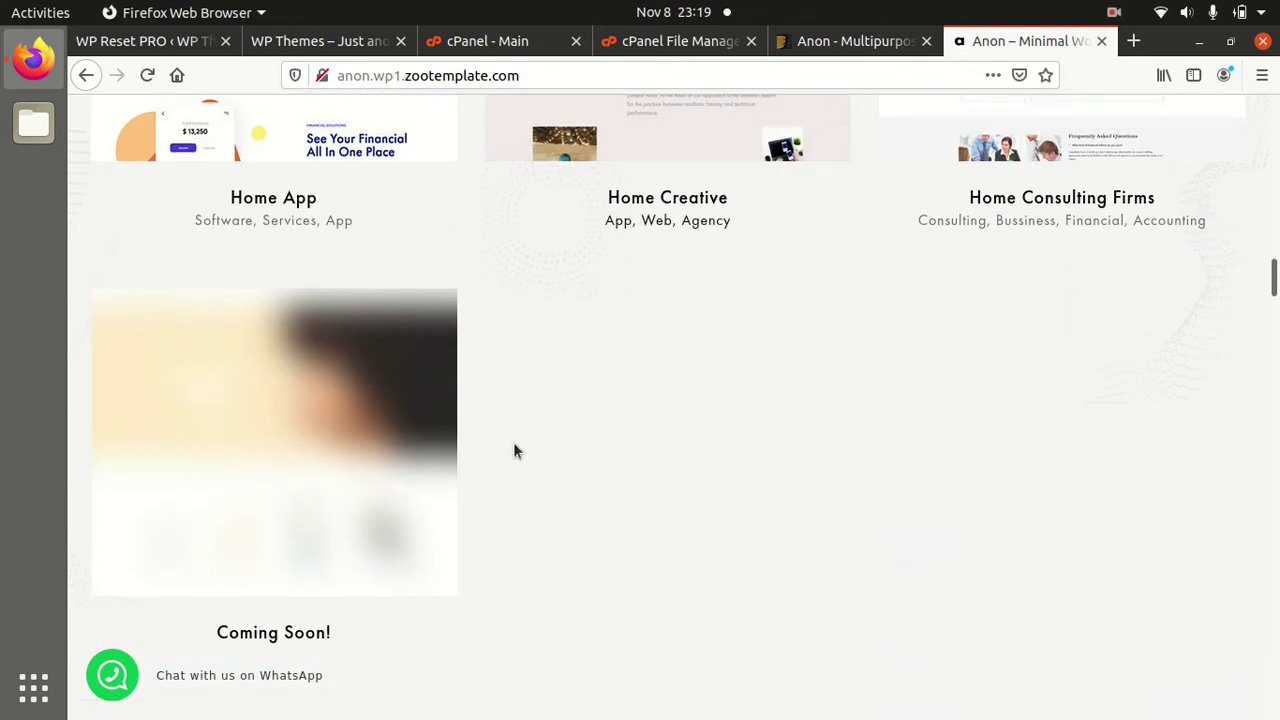
pyautogui.scroll(-2, 513, 451)
pyautogui.scroll(5, 513, 451)
pyautogui.scroll(1, 513, 451)
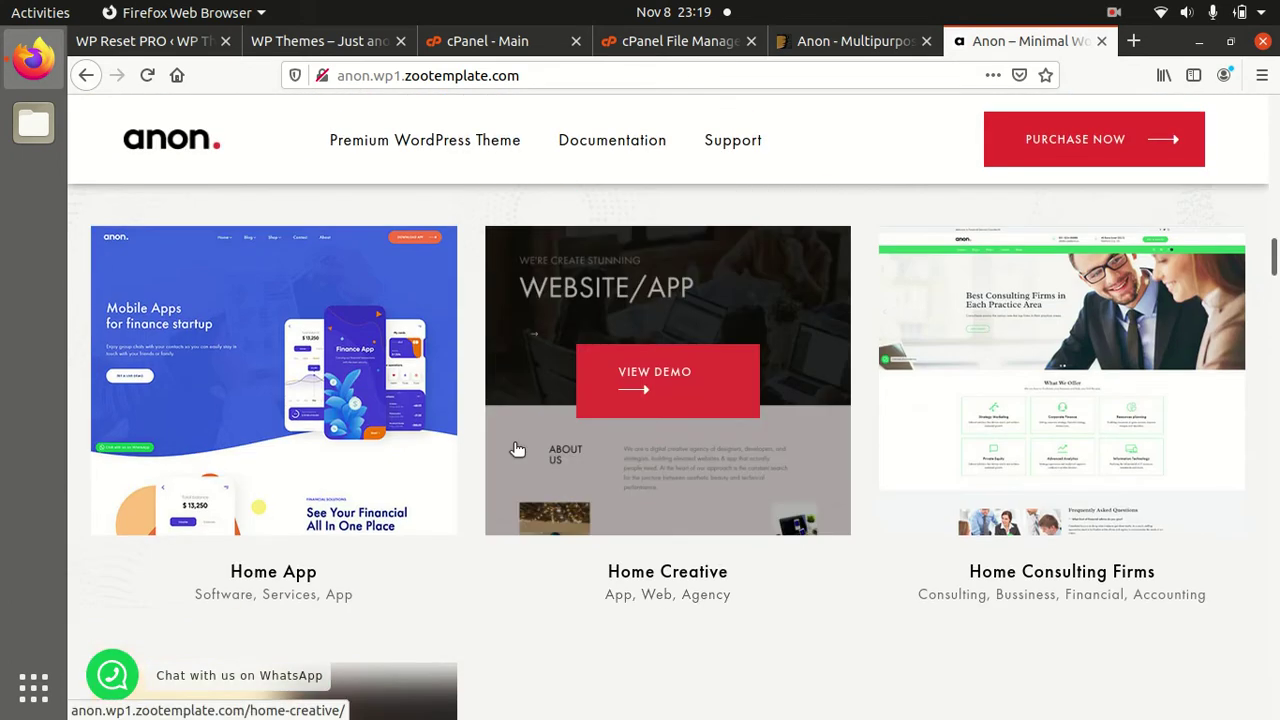
pyautogui.moveTo(1117, 468)
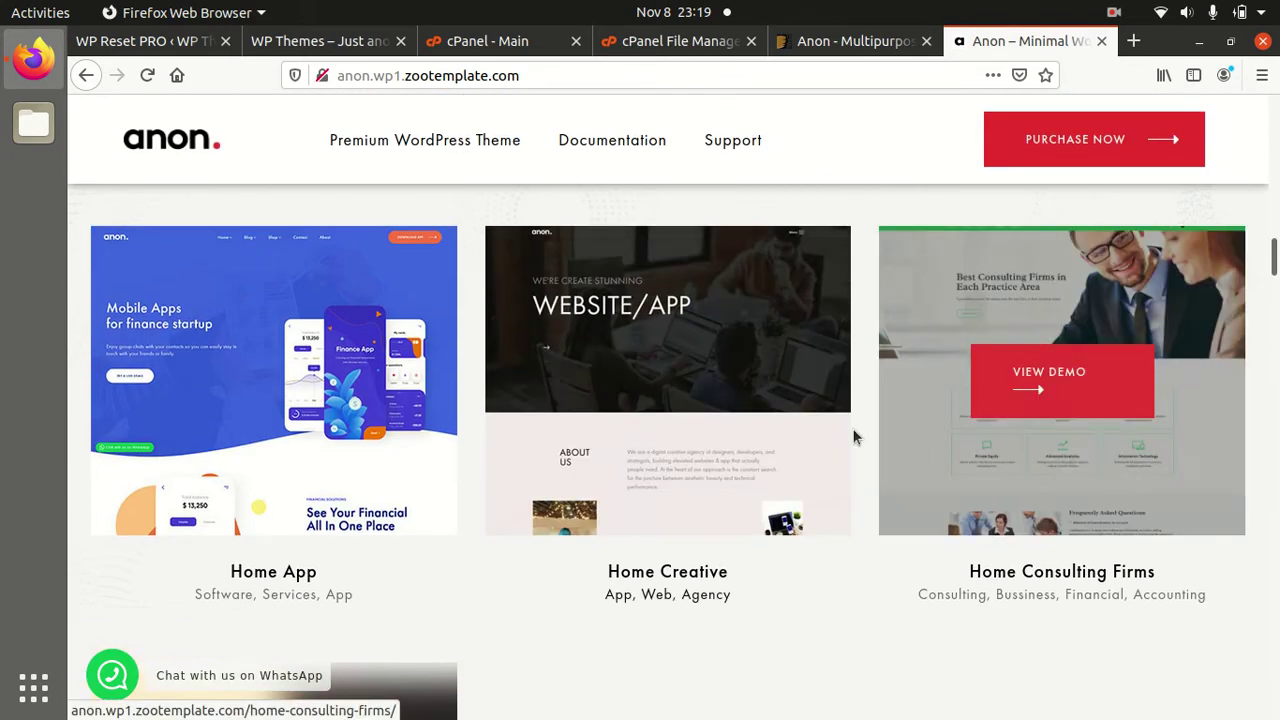
# Step: Open the Main Home demo preview and look over its hero banner and wine category sections
pyautogui.scroll(2, 451, 423)
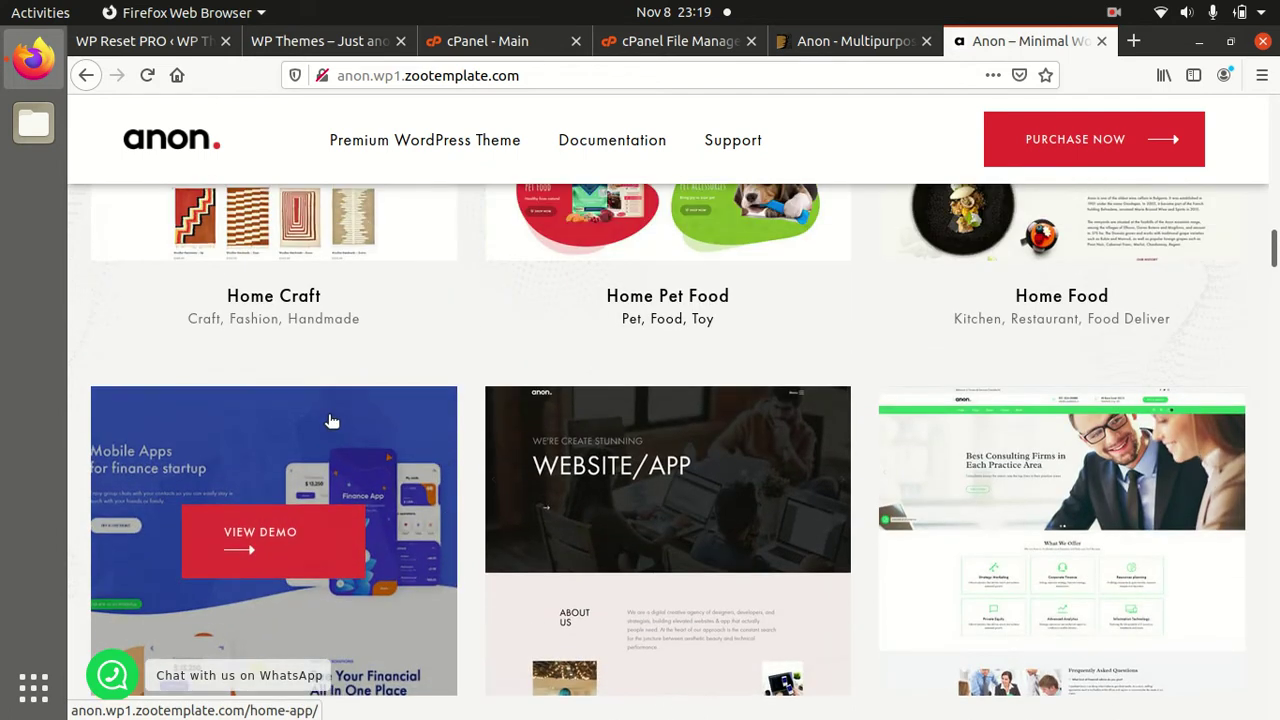
pyautogui.scroll(3, 330, 421)
pyautogui.scroll(10, 330, 419)
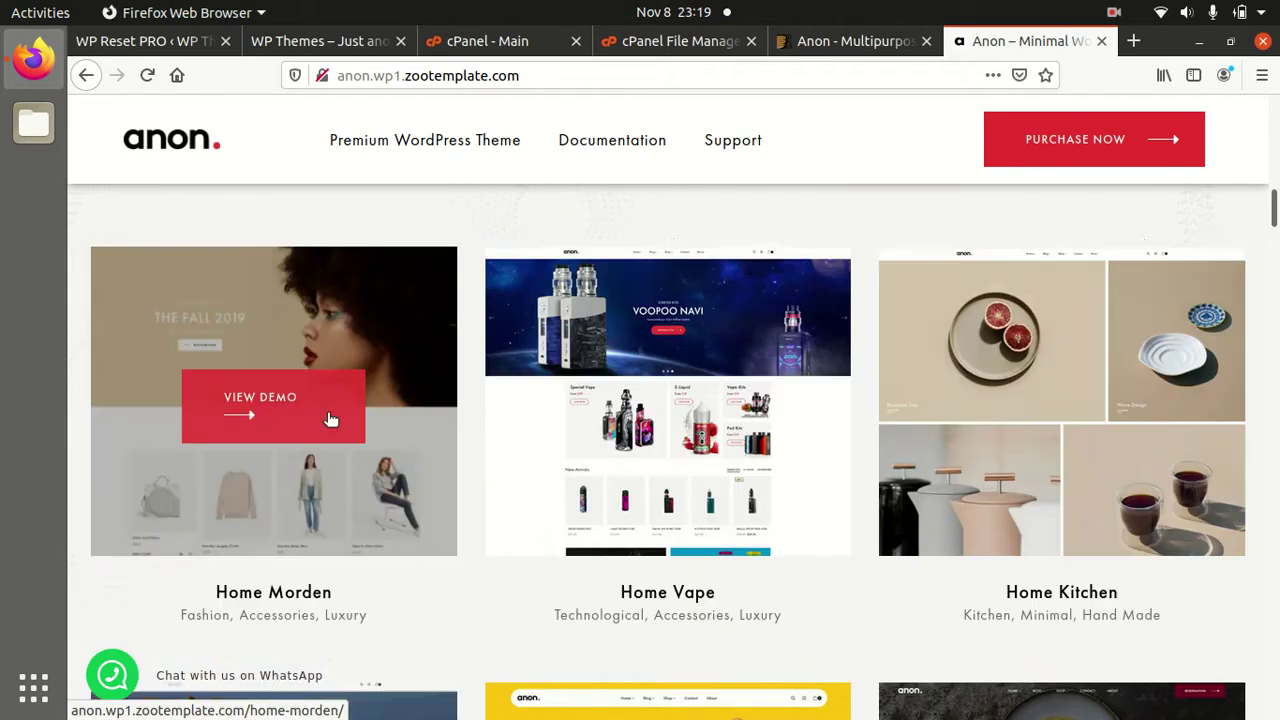
pyautogui.scroll(3, 330, 418)
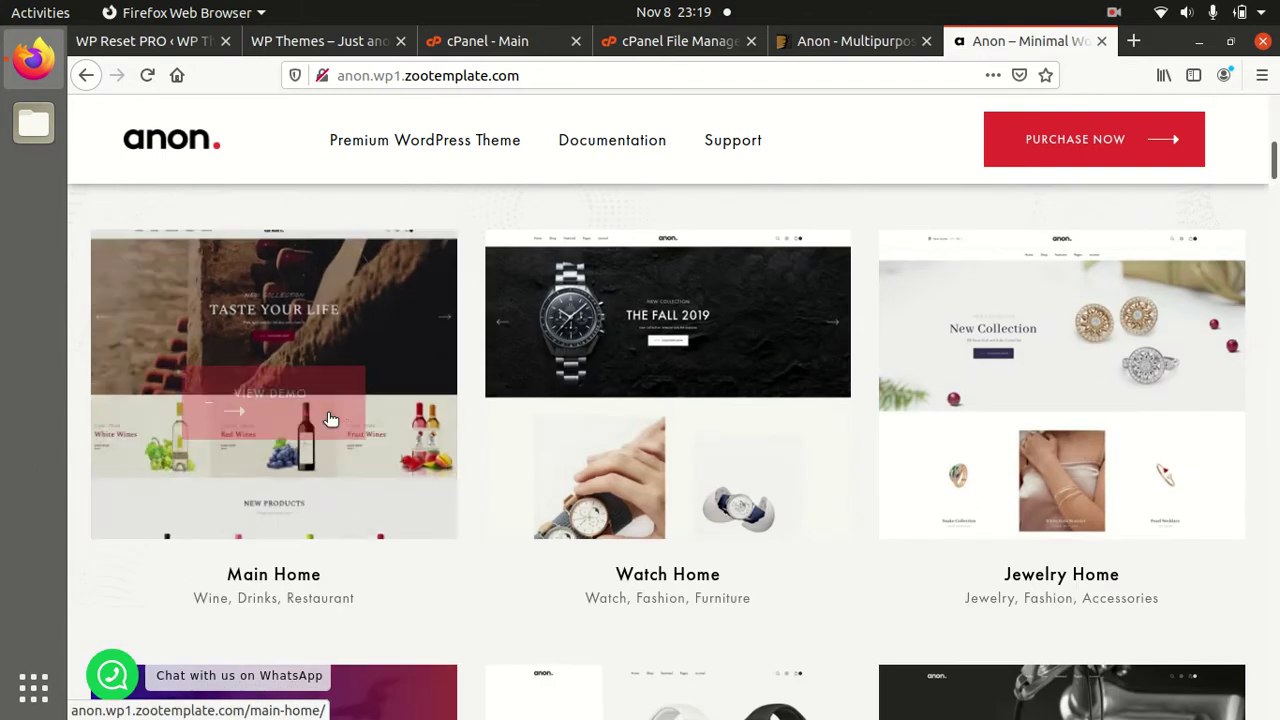
pyautogui.click(296, 396)
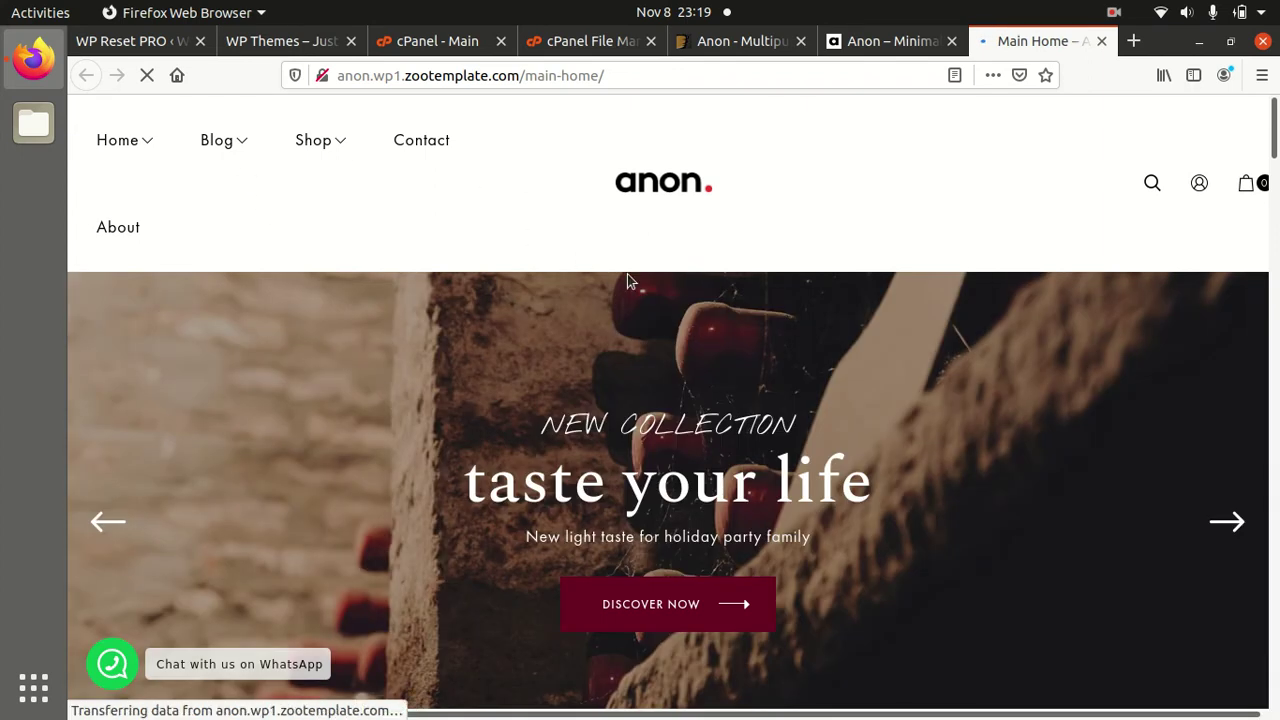
pyautogui.scroll(-4, 852, 290)
pyautogui.scroll(-2, 852, 298)
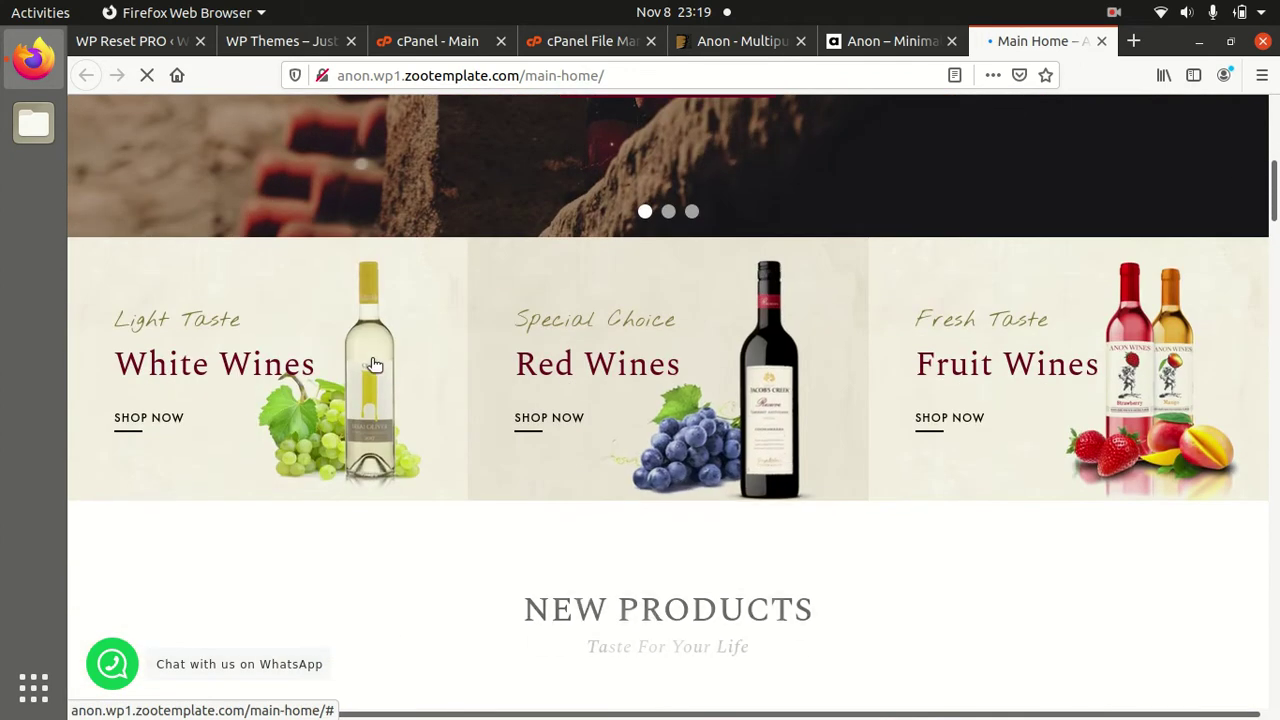
pyautogui.scroll(4, 920, 357)
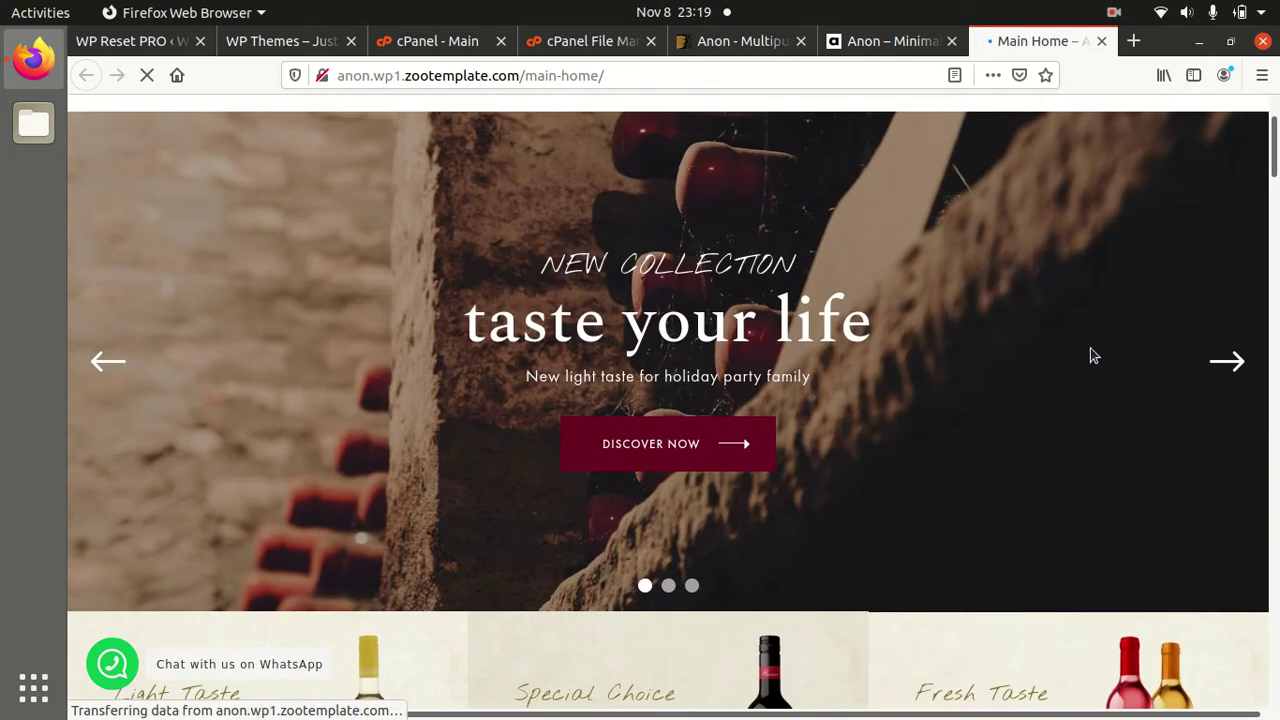
# Step: Advance the Main Home demo's hero slider and examine the page's sections from New Products down to the footer
pyautogui.click(1226, 362)
pyautogui.scroll(2, 987, 415)
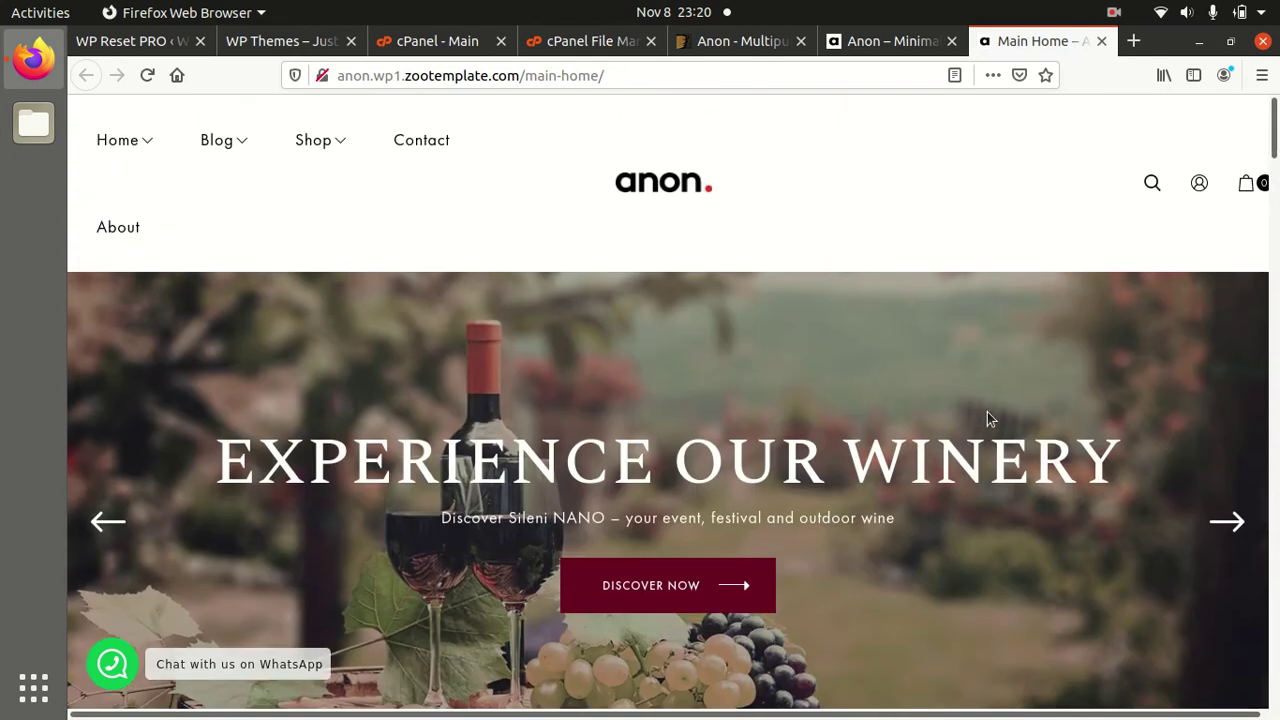
pyautogui.scroll(-6, 987, 415)
pyautogui.scroll(-10, 987, 418)
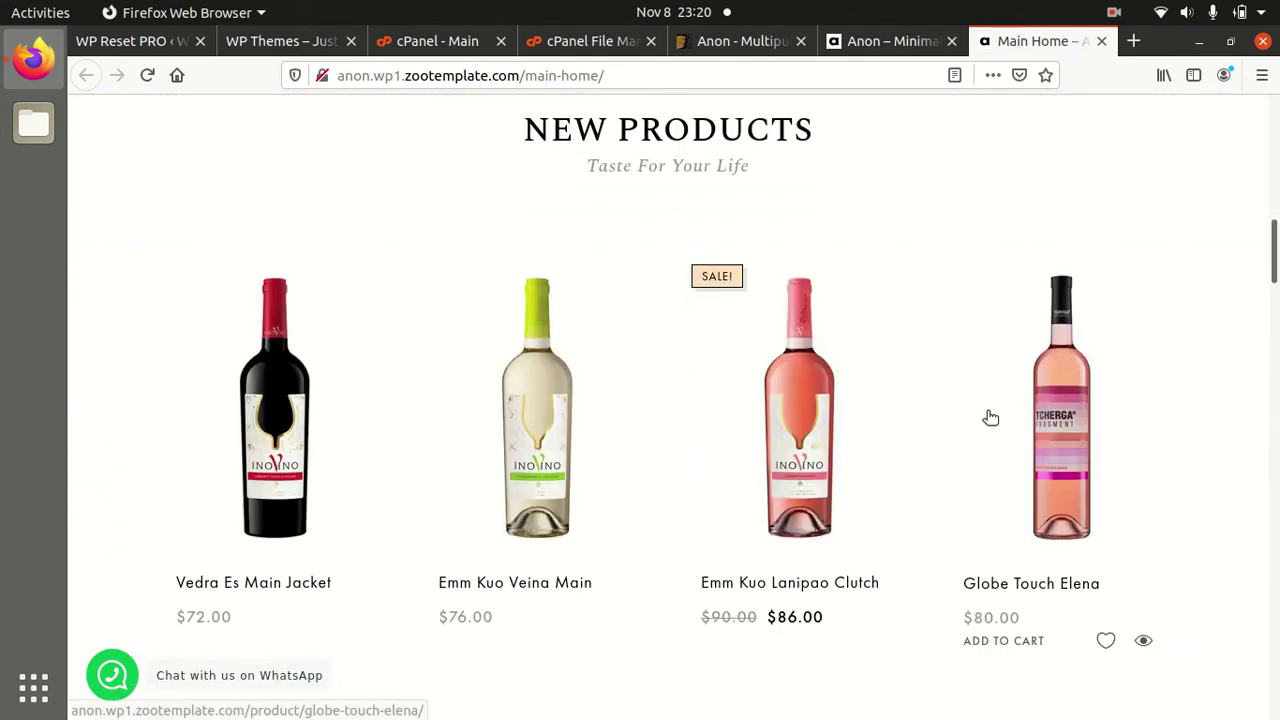
pyautogui.scroll(-8, 988, 414)
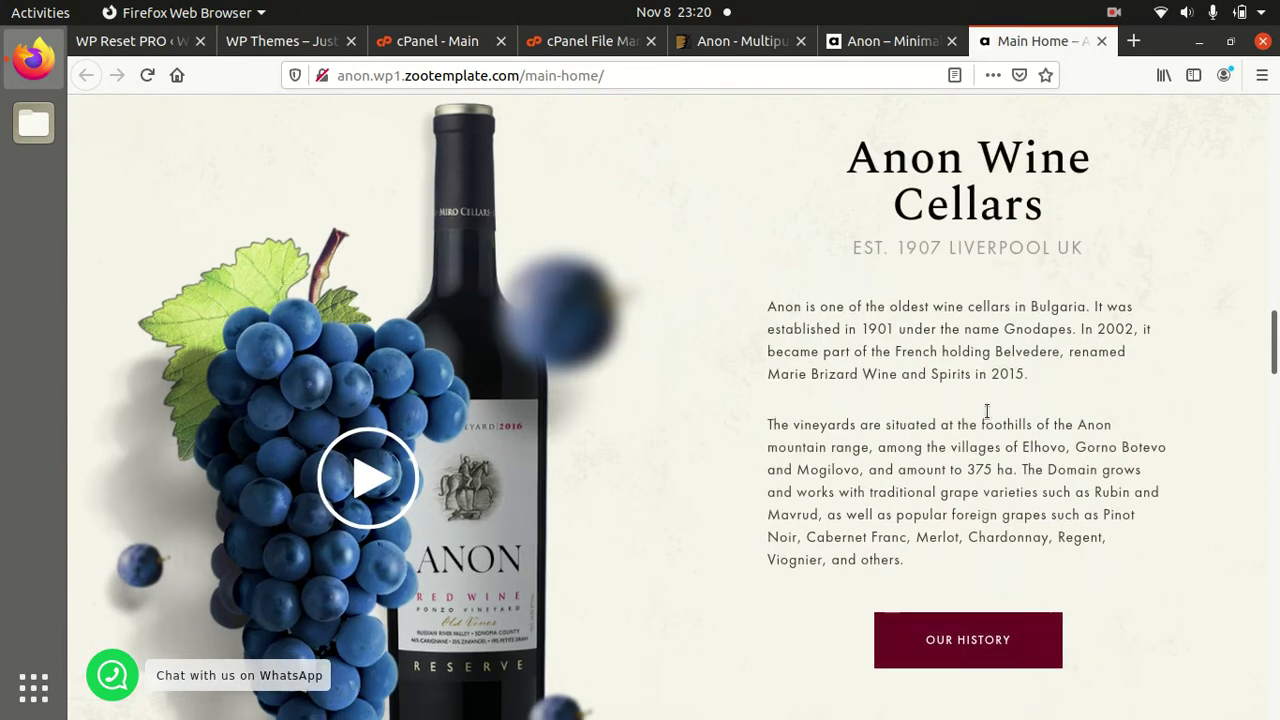
pyautogui.scroll(-10, 986, 411)
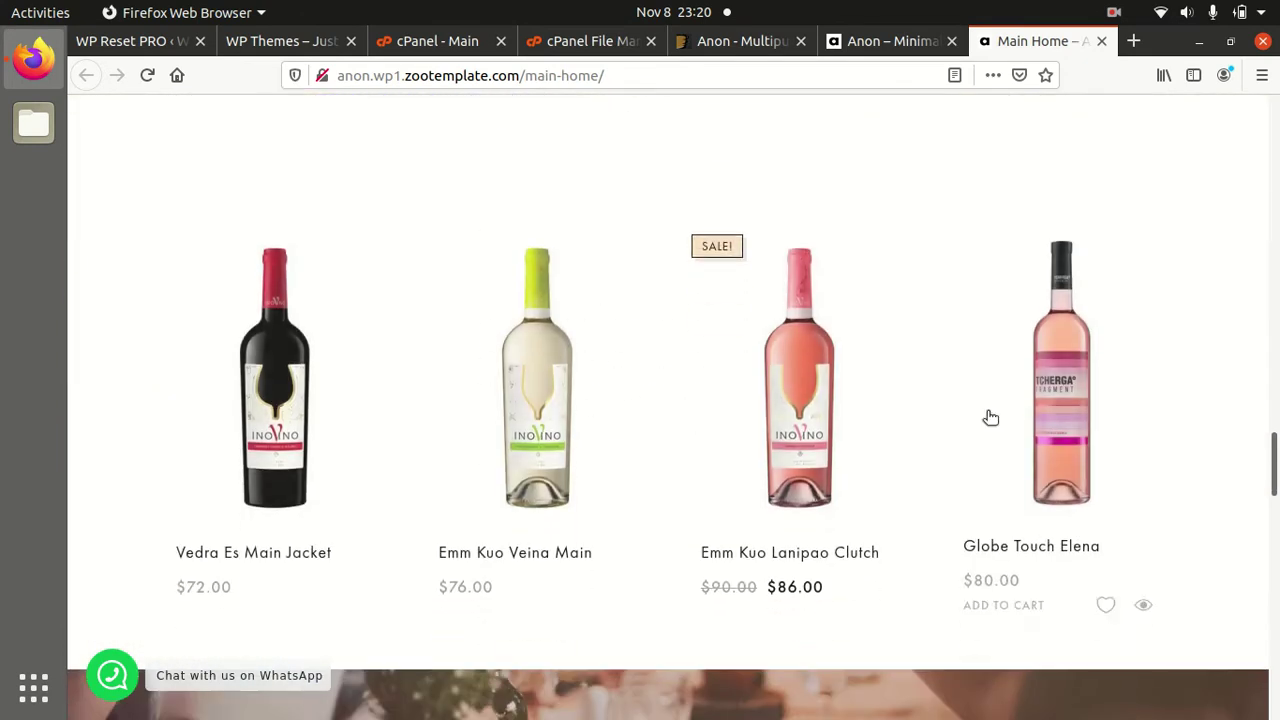
pyautogui.scroll(-5, 987, 419)
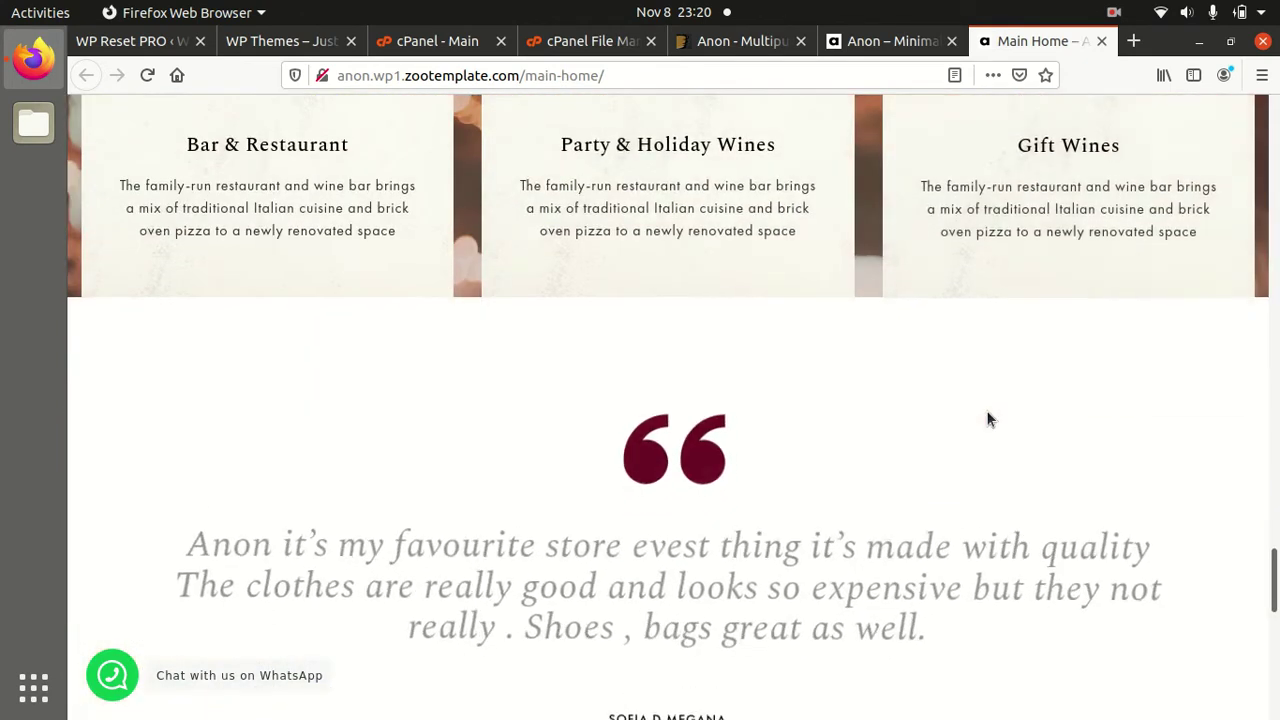
pyautogui.scroll(-4, 987, 419)
pyautogui.scroll(-4, 987, 419)
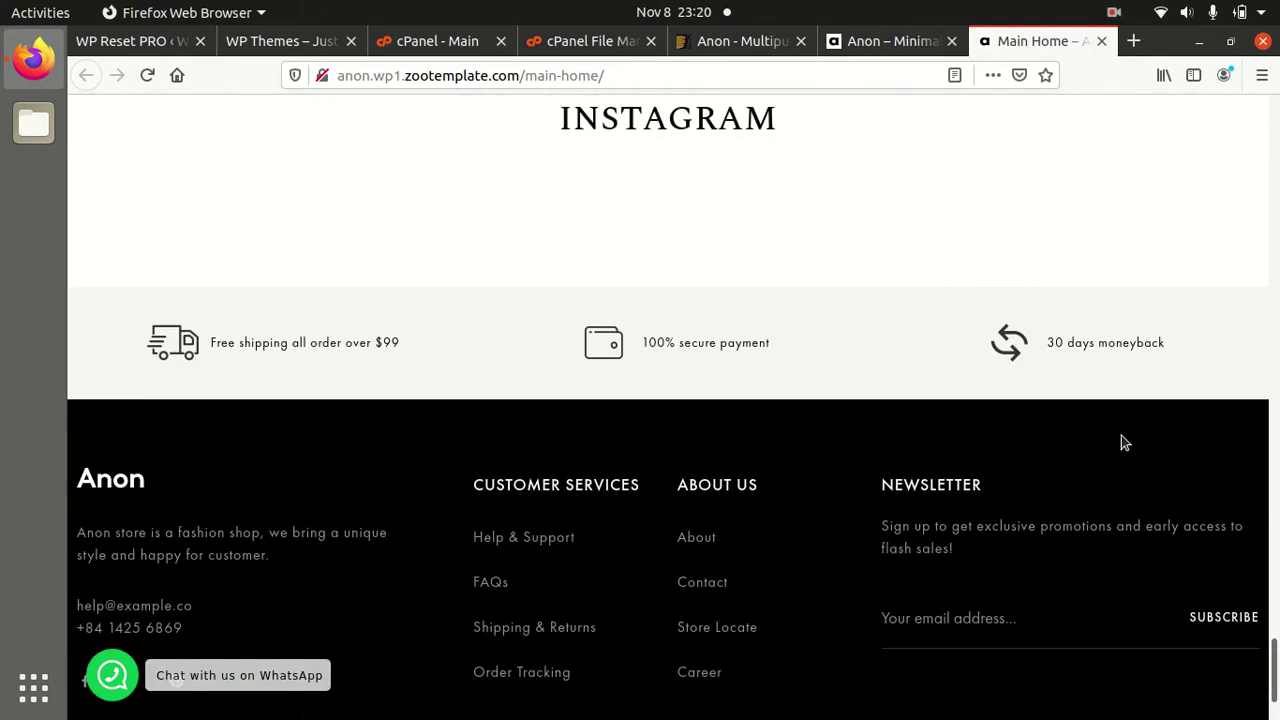
pyautogui.moveTo(1275, 668); pyautogui.dragTo(1212, 144)
pyautogui.scroll(2, 805, 375)
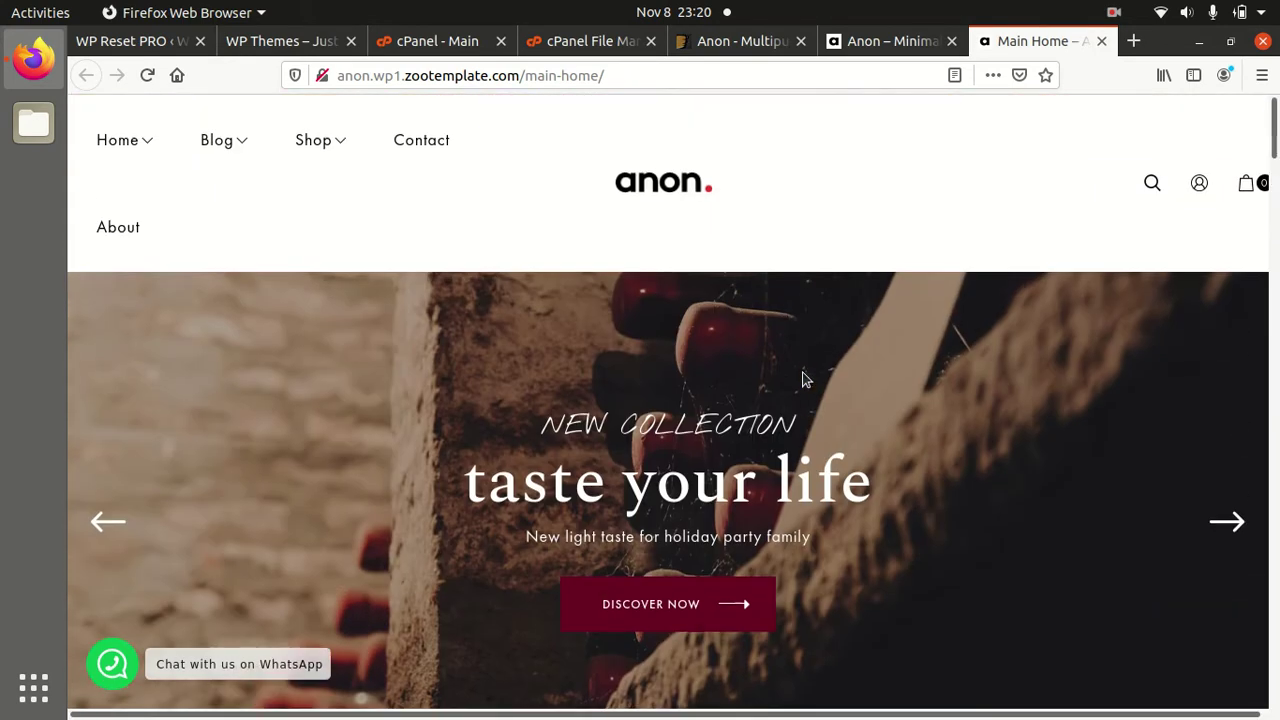
# Step: Open the demo shop's Products Left Sidebar layout and look over its category filters, banner and product grid
pyautogui.moveTo(290, 145)
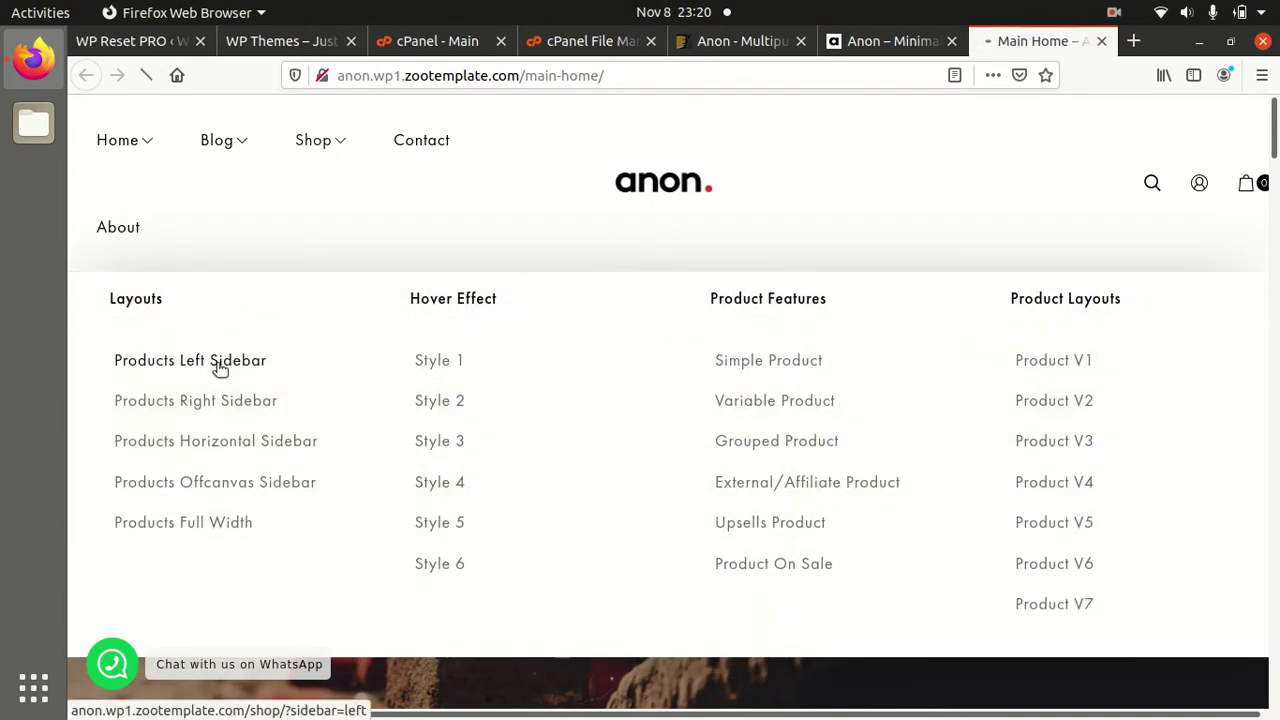
pyautogui.click(220, 368)
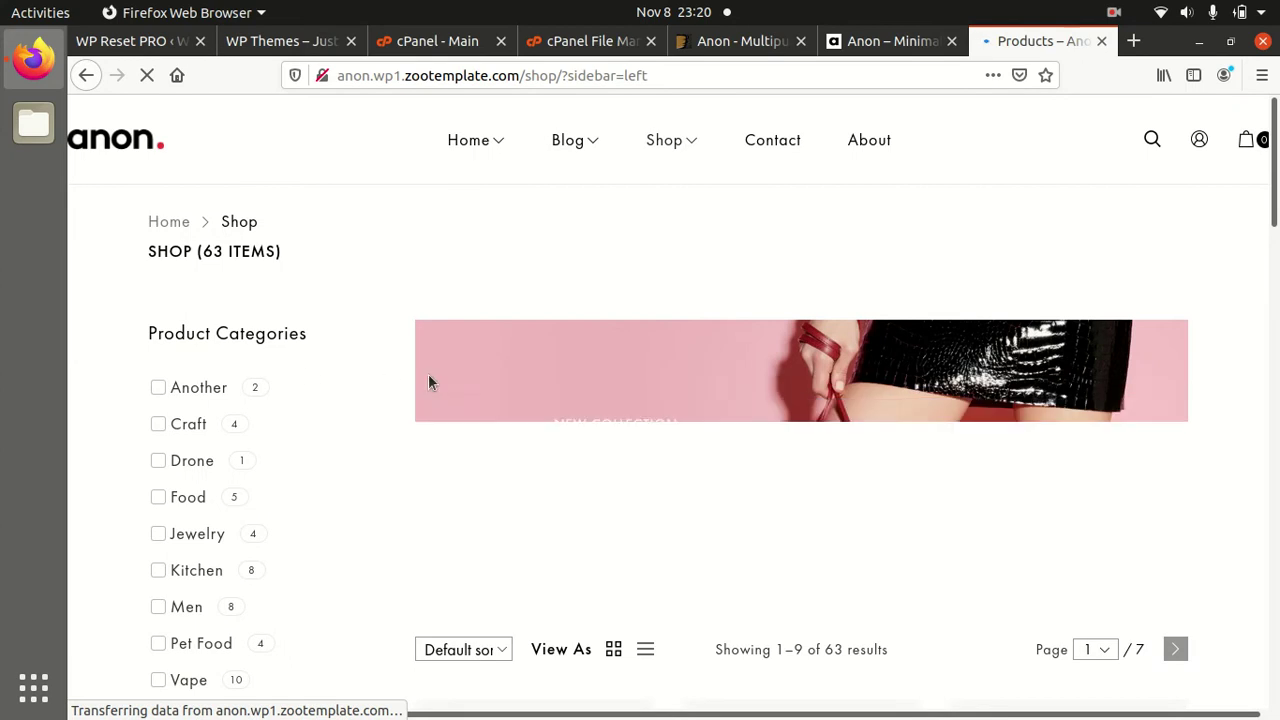
pyautogui.scroll(-5, 630, 400)
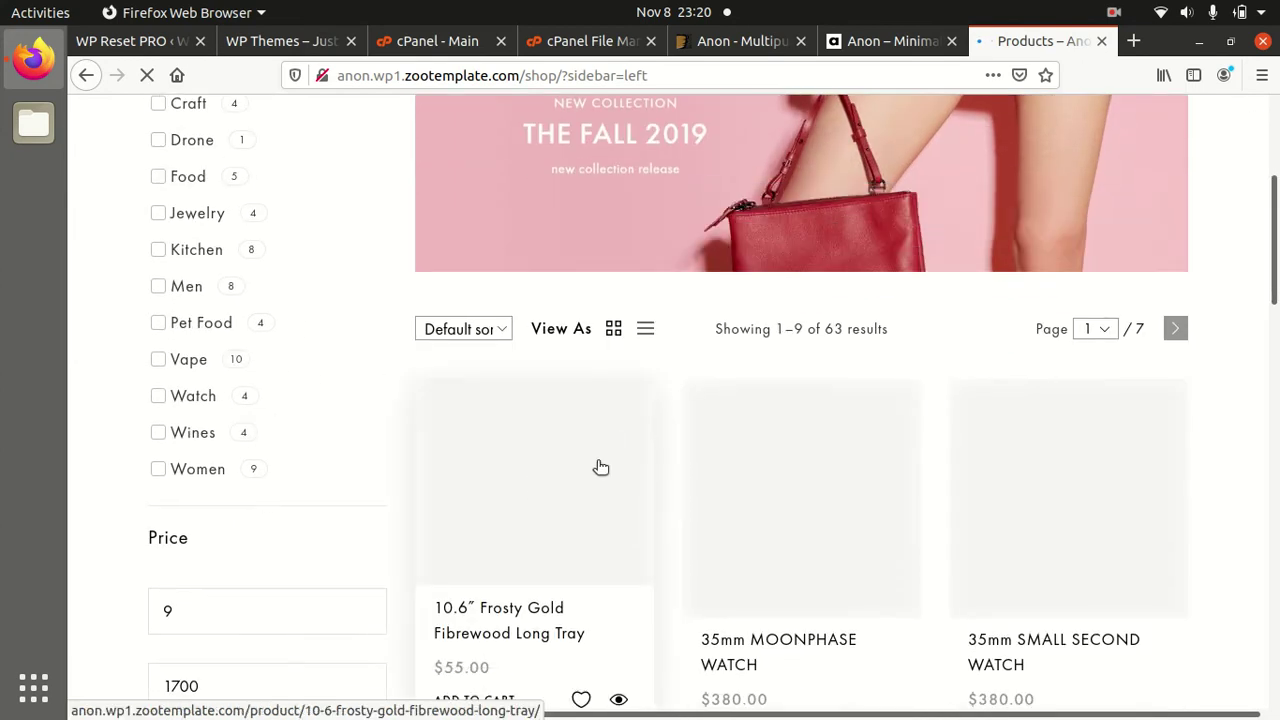
pyautogui.scroll(5, 596, 464)
pyautogui.scroll(-3, 595, 461)
pyautogui.scroll(3, 595, 461)
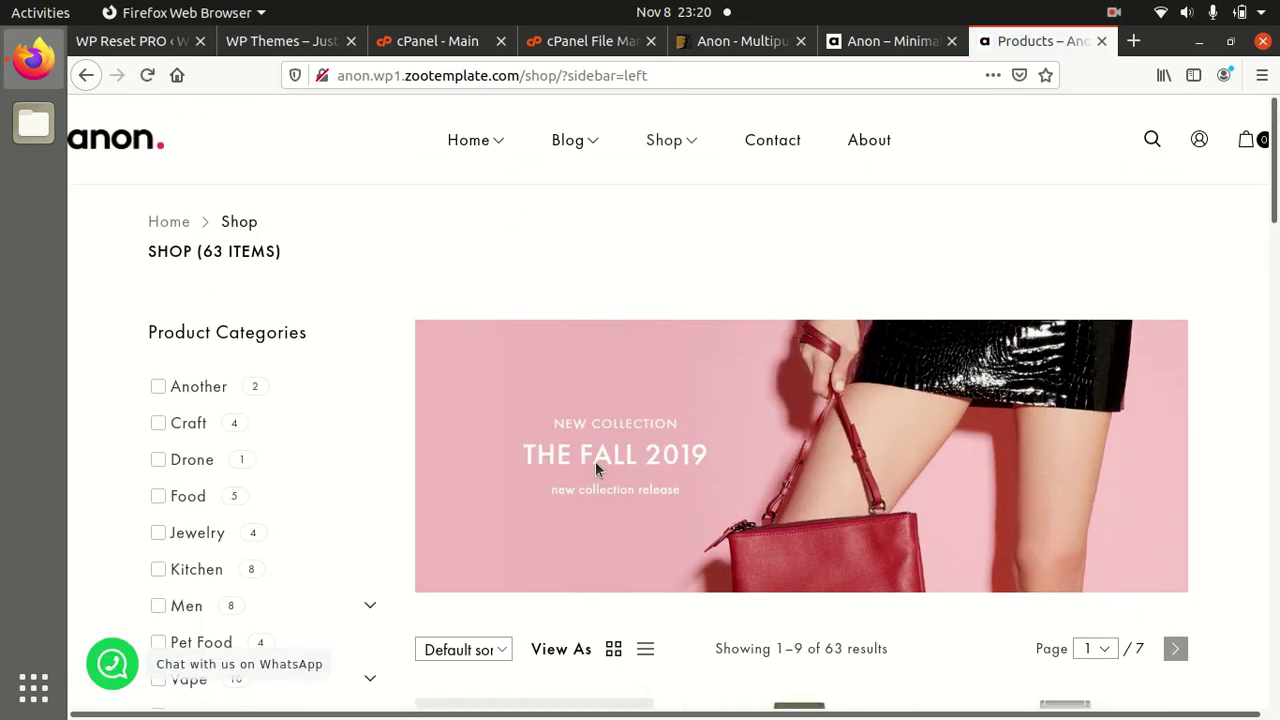
pyautogui.scroll(-3, 595, 466)
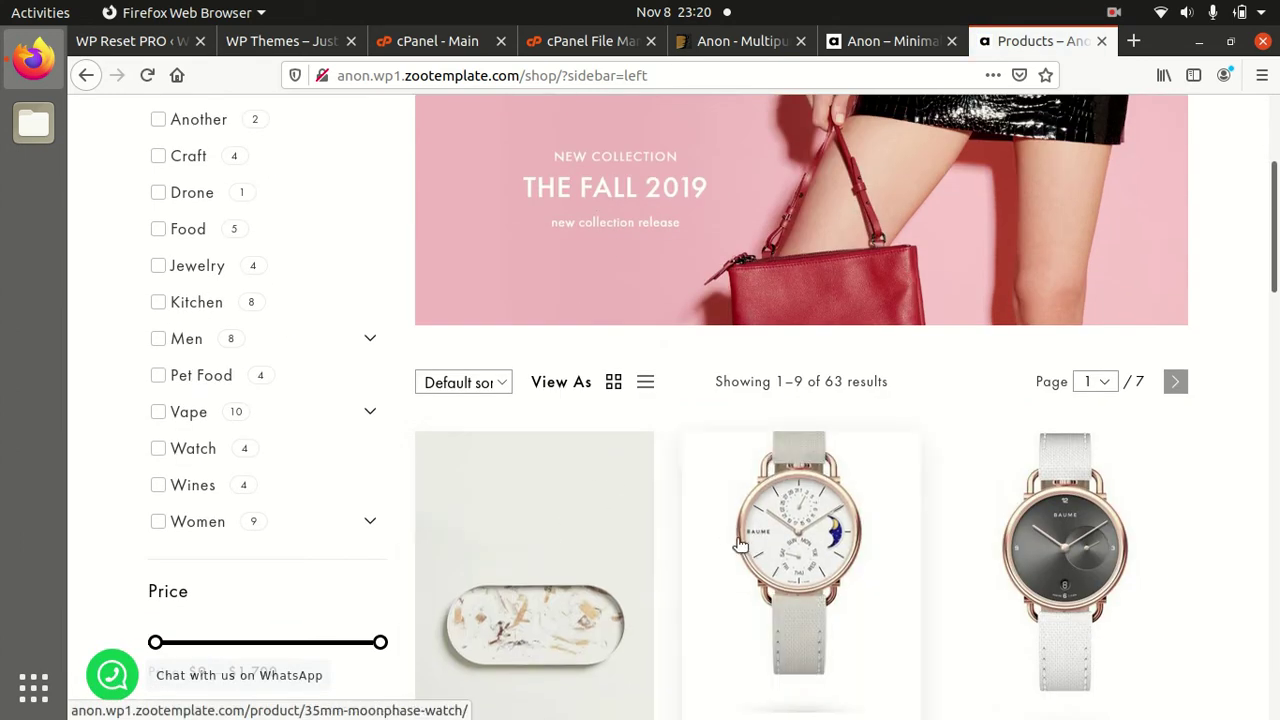
# Step: Open the 35mm MOONPHASE WATCH product page, look over its details, and return to the Anon landing page
pyautogui.click(765, 538)
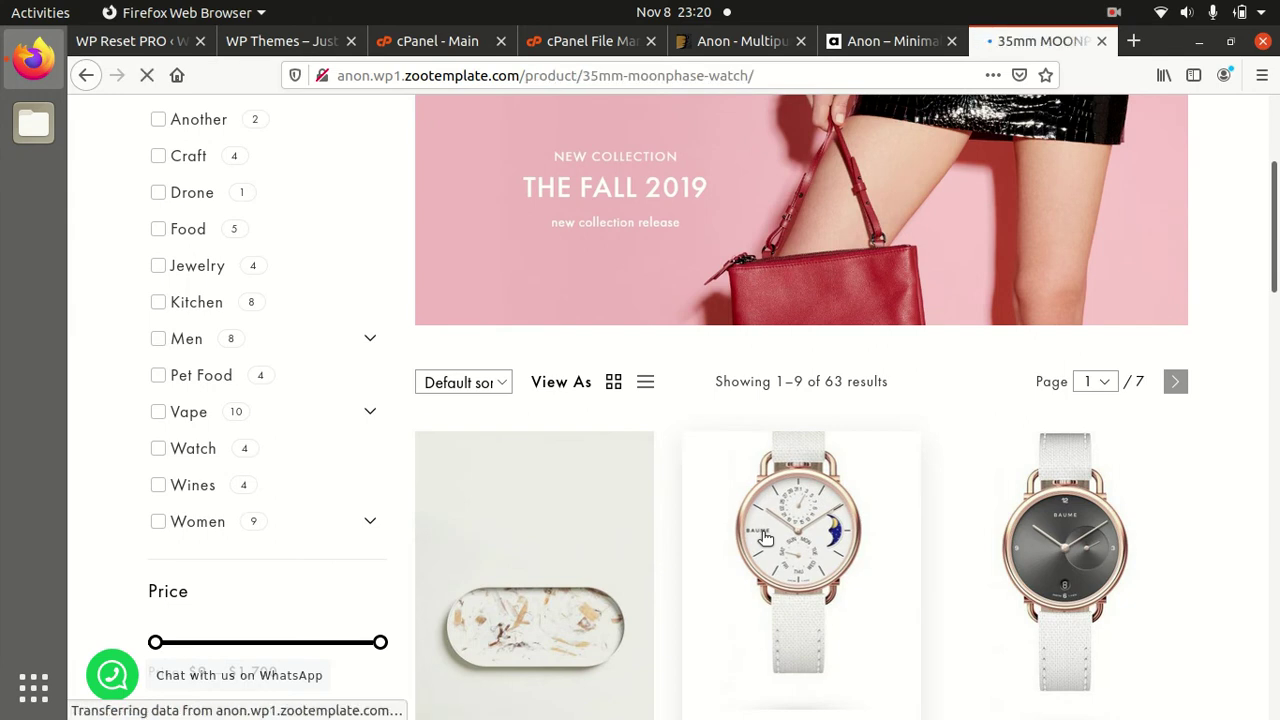
pyautogui.scroll(-2, 795, 497)
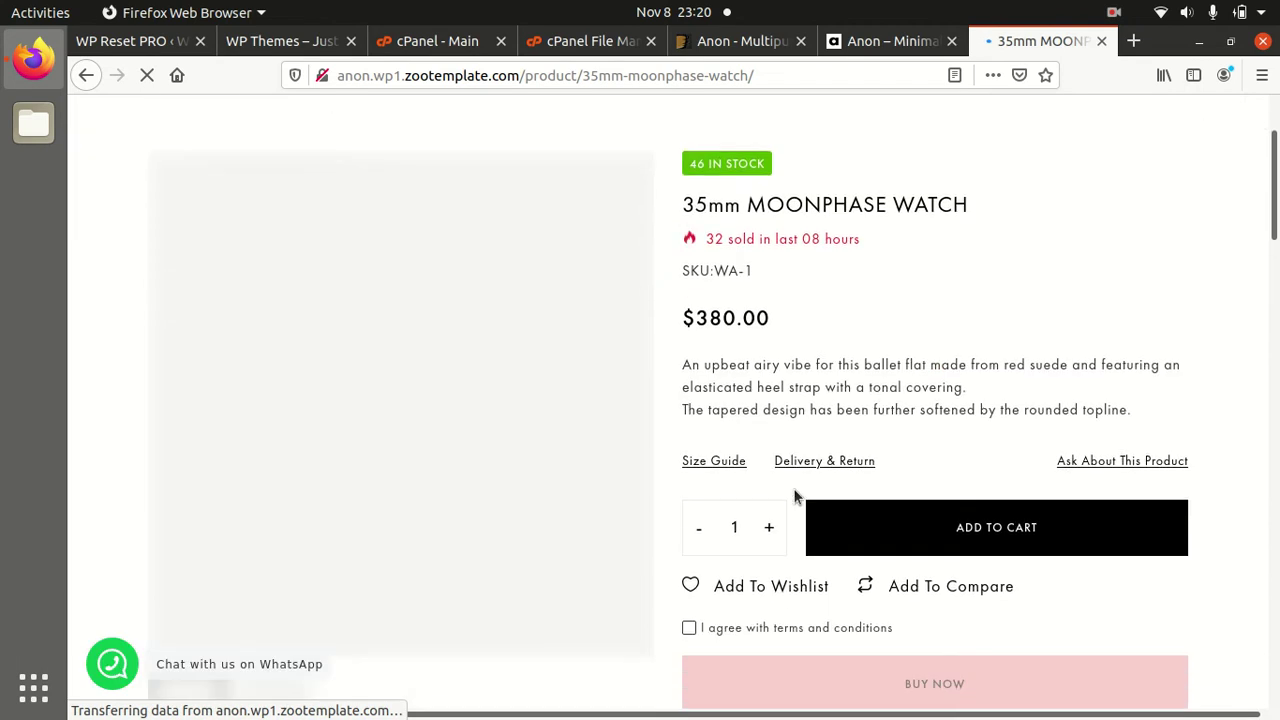
pyautogui.scroll(-2, 743, 437)
pyautogui.scroll(3, 742, 435)
pyautogui.scroll(2, 742, 435)
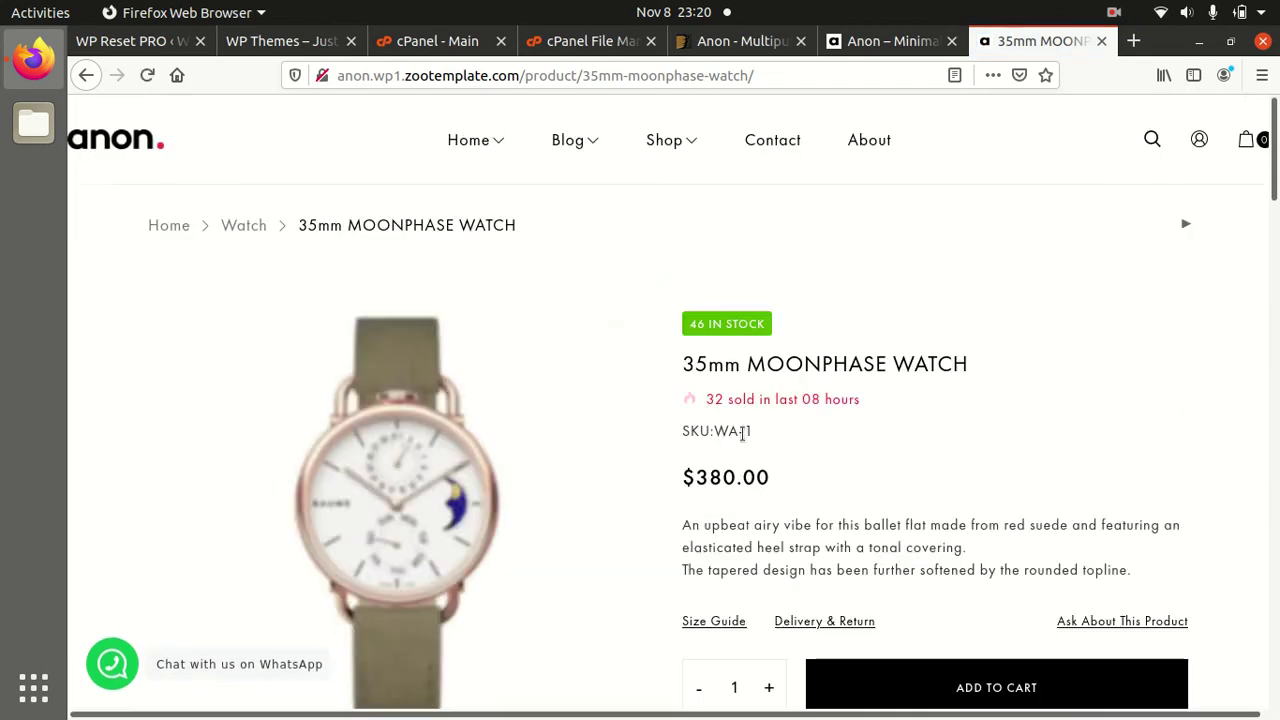
pyautogui.click(135, 145)
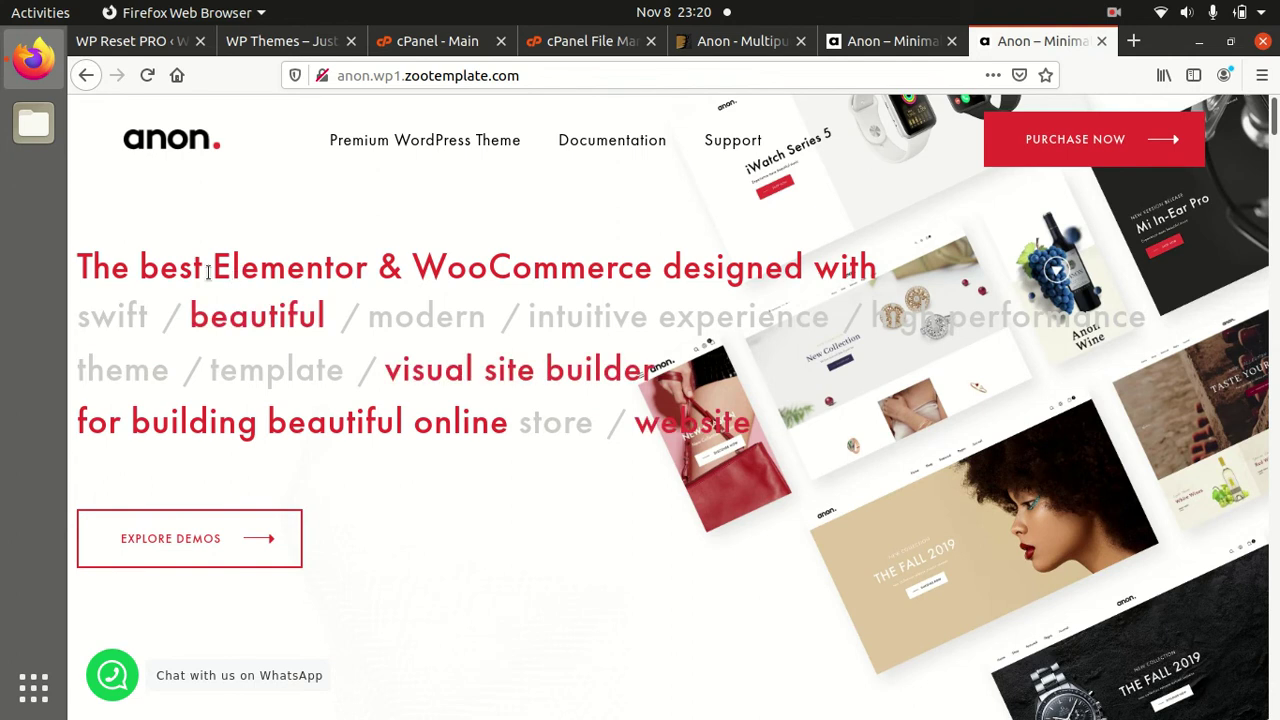
# Step: Switch to the WordPress admin, open its Dashboard, and view the greeto.ml site's front page
pyautogui.click(130, 50)
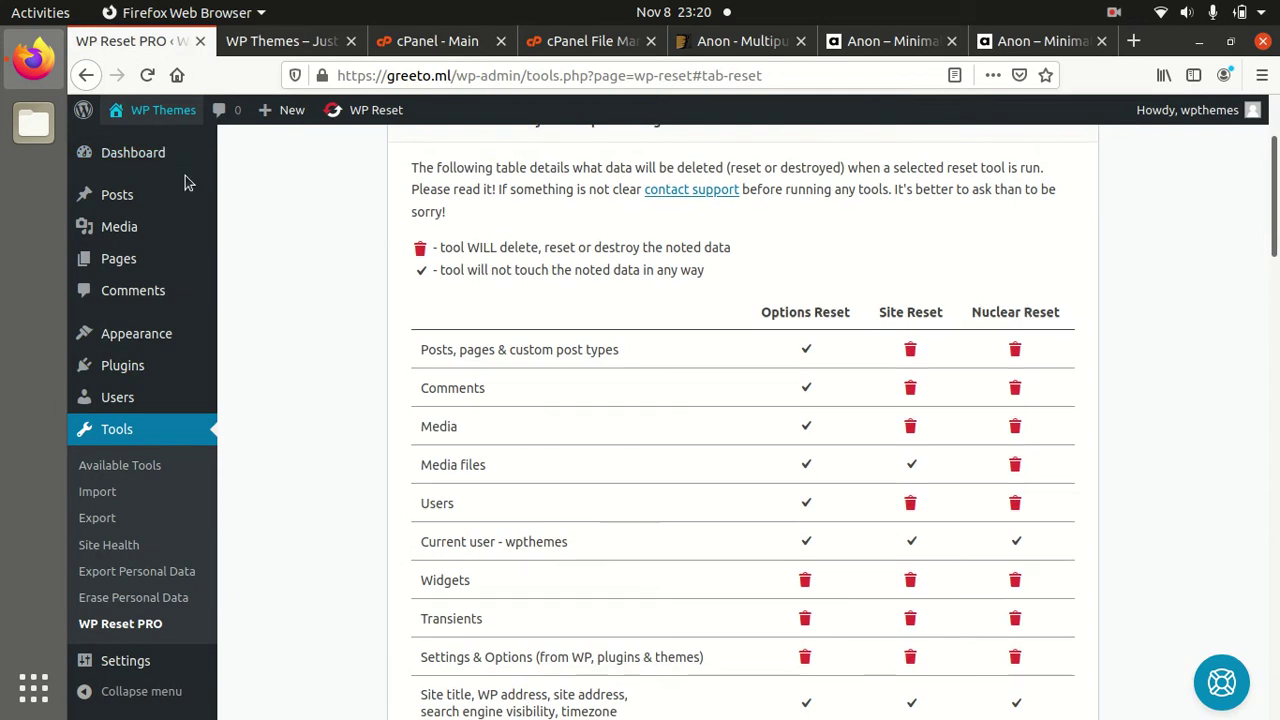
pyautogui.scroll(2, 180, 170)
pyautogui.click(171, 156)
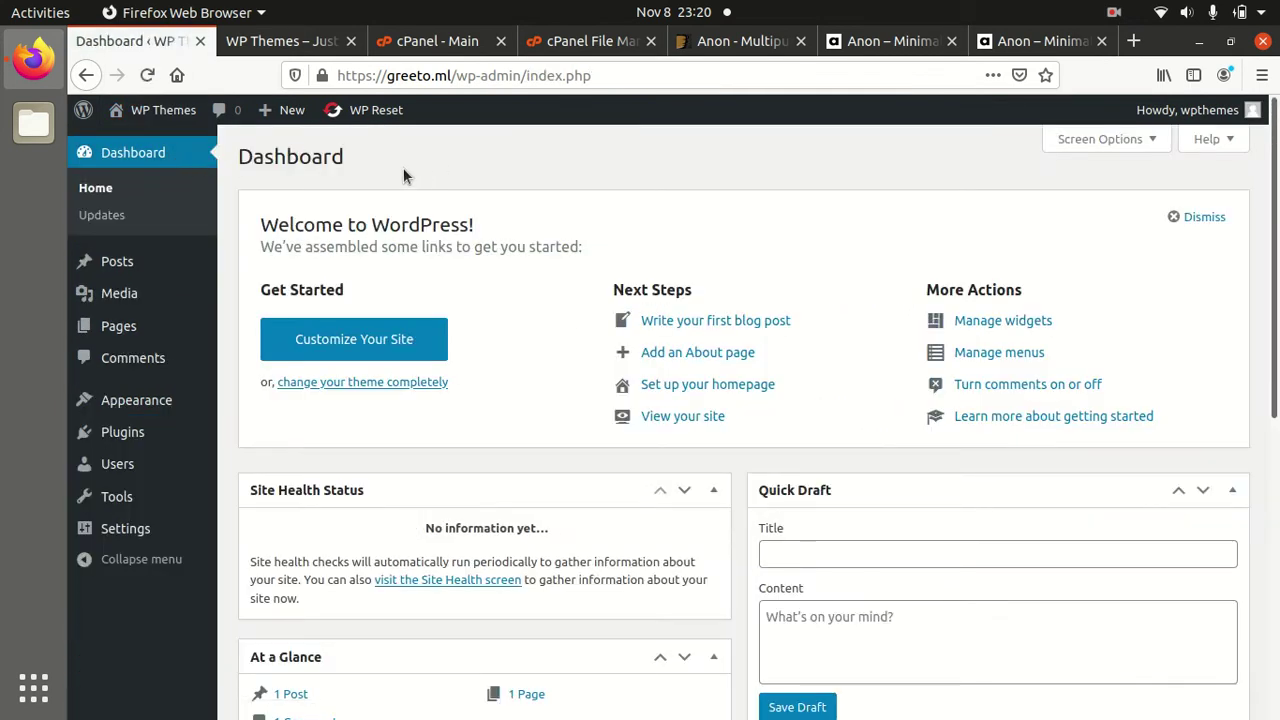
pyautogui.click(265, 42)
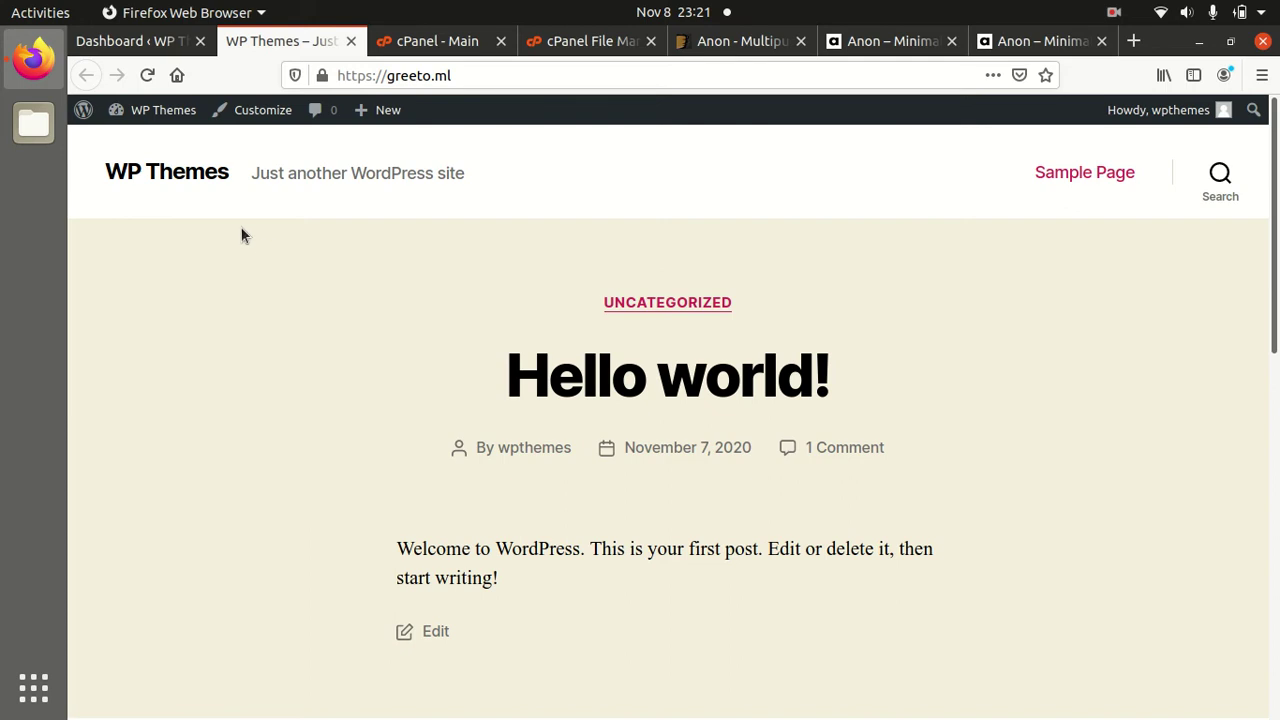
# Step: Inspect the theme package contents in the desktop's anon folder, including anon.zip, Licensing and documentation, and close the folder
pyautogui.click(40, 128)
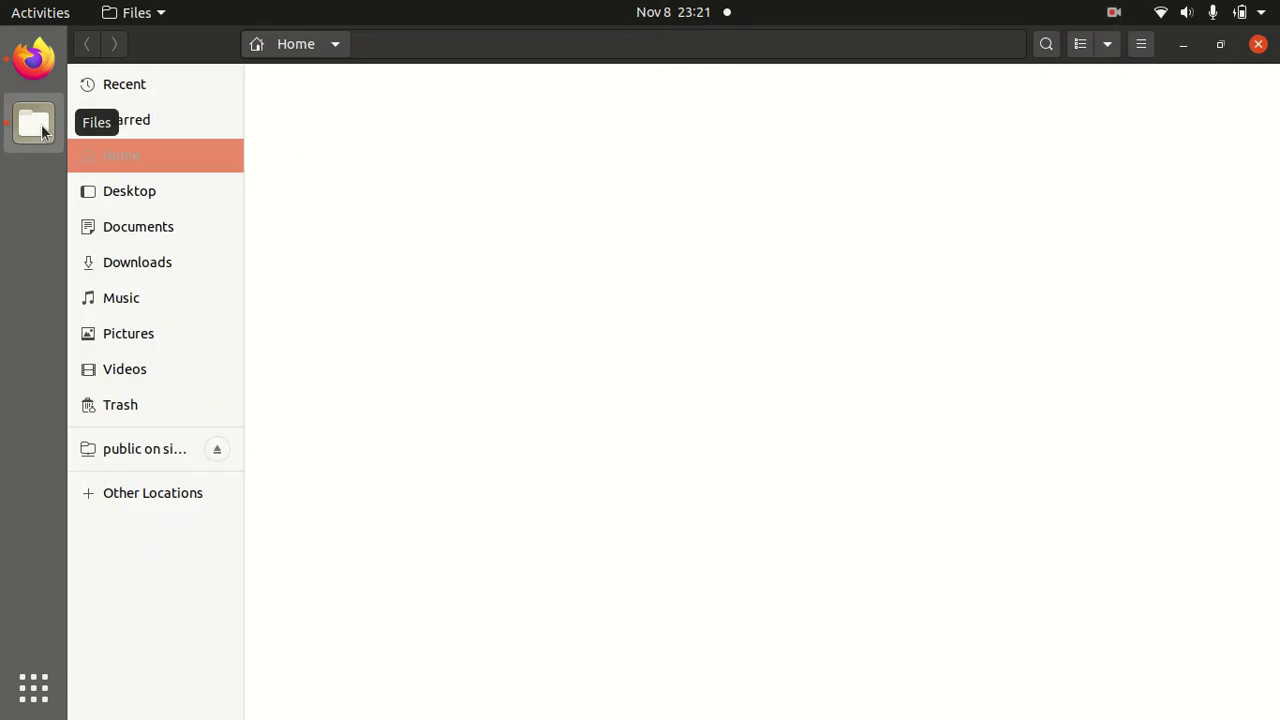
pyautogui.click(40, 128)
pyautogui.click(128, 255)
pyautogui.doubleClick(128, 255)
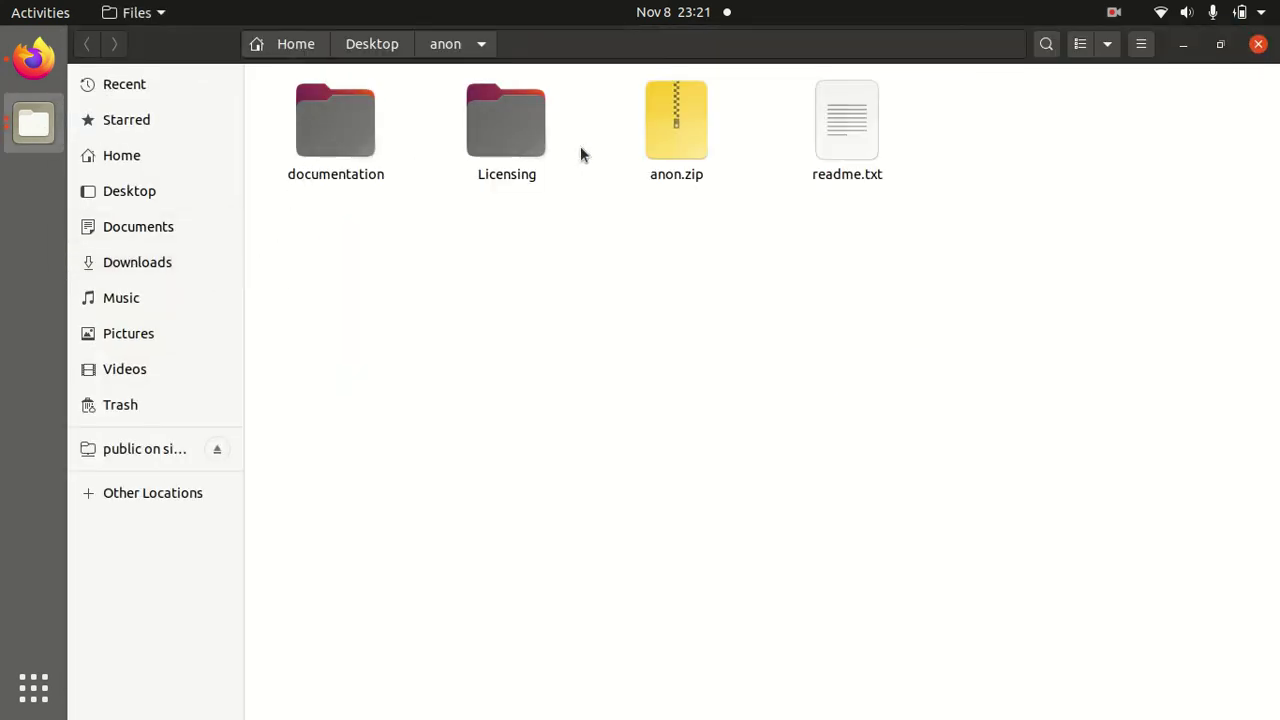
pyautogui.click(645, 140)
pyautogui.click(525, 140)
pyautogui.click(335, 146)
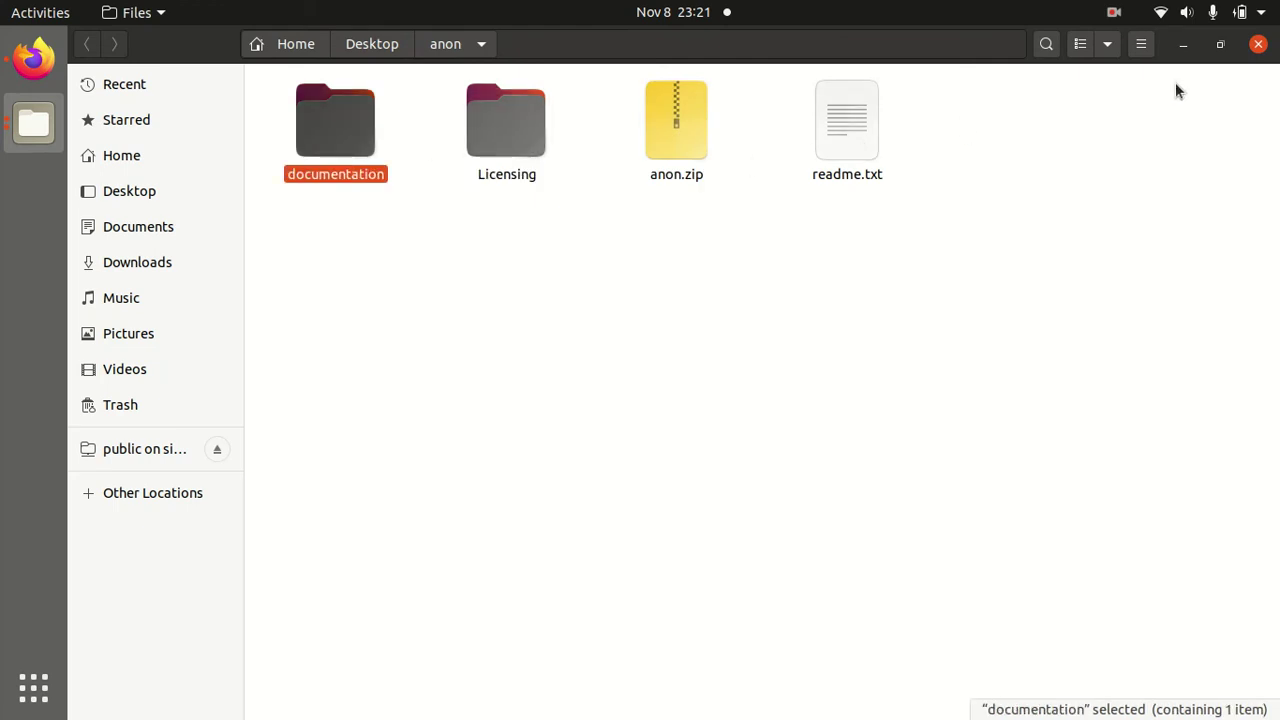
pyautogui.click(1256, 46)
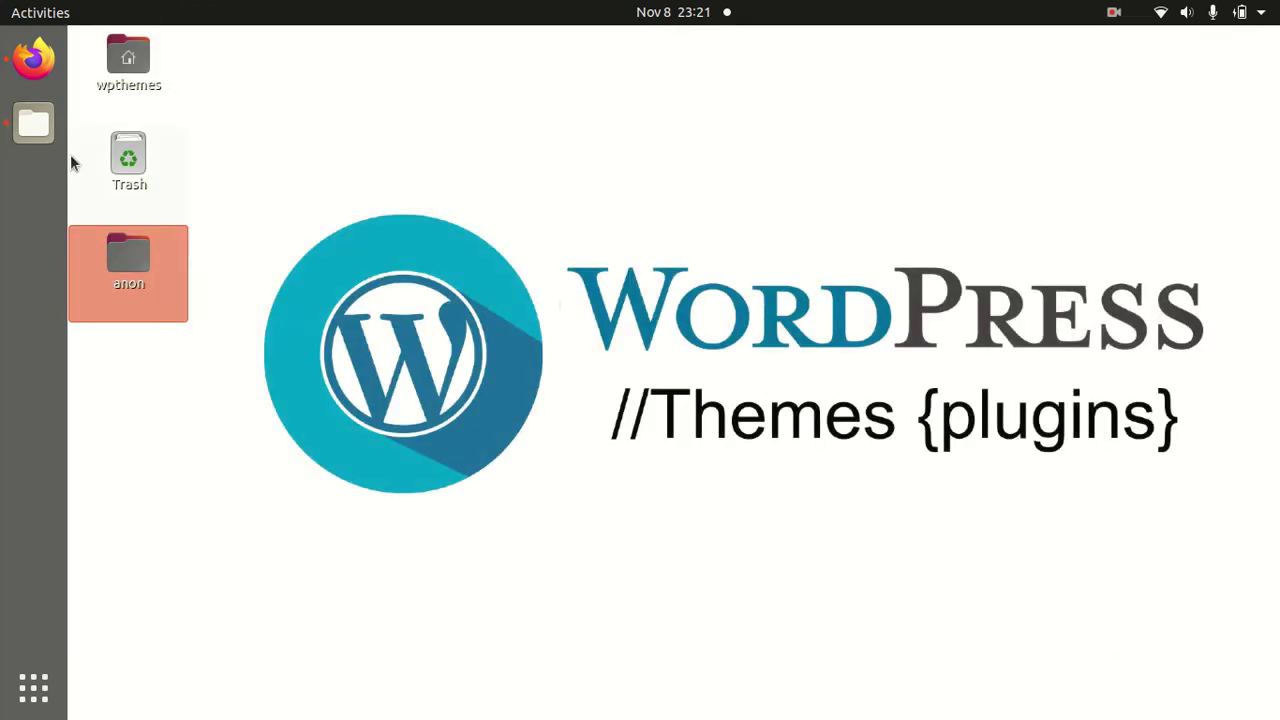
# Step: Return to the WordPress admin in Firefox and open the upload form for adding a new theme
pyautogui.click(31, 74)
pyautogui.click(140, 44)
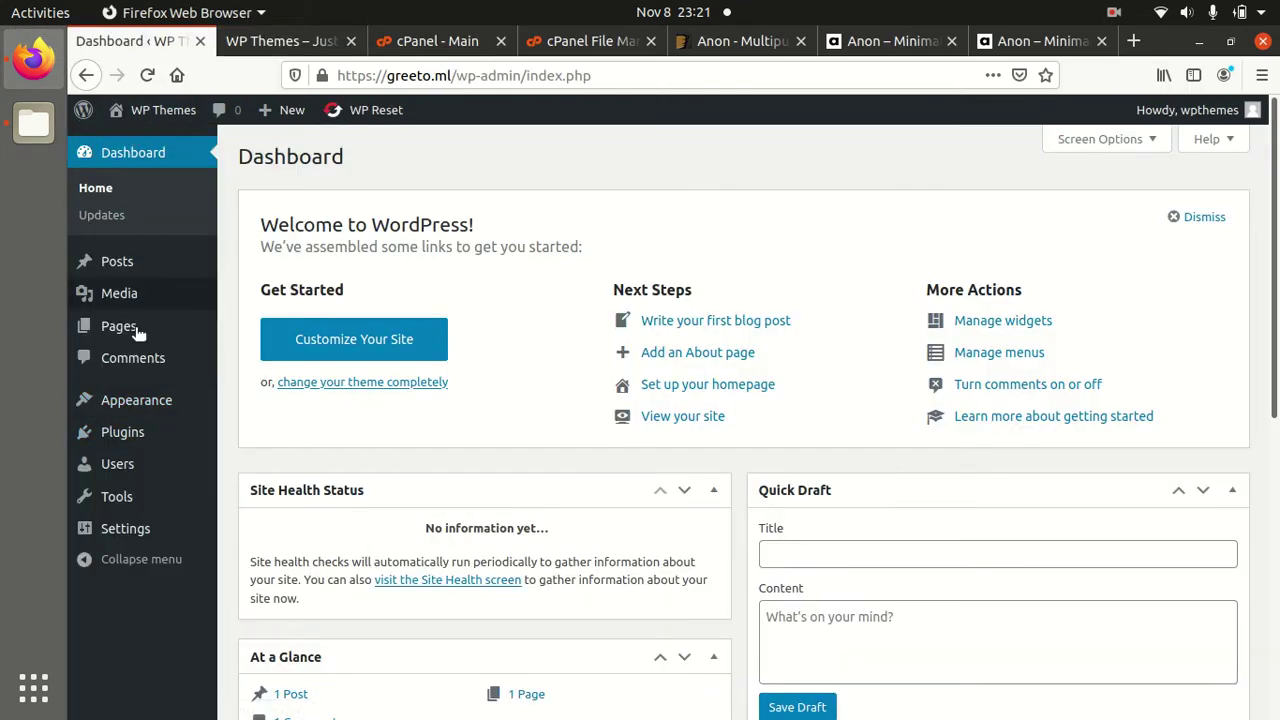
pyautogui.moveTo(147, 420)
pyautogui.click(257, 405)
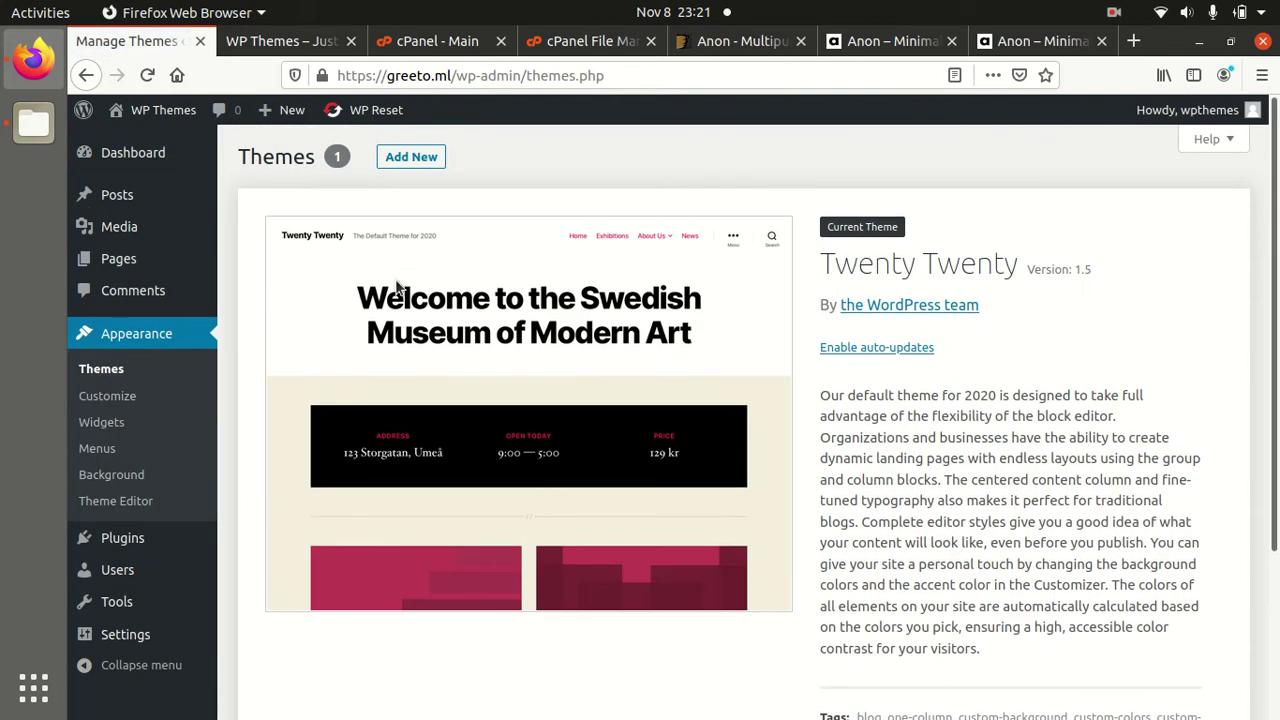
pyautogui.click(413, 165)
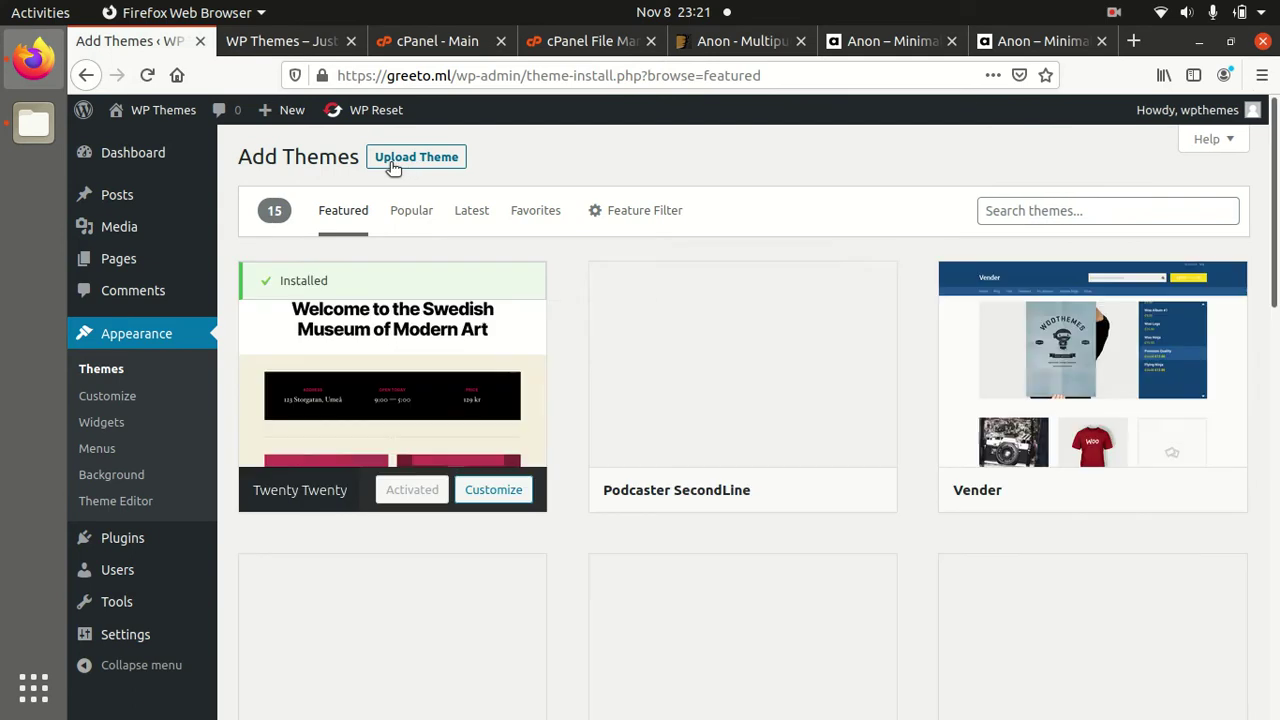
pyautogui.click(413, 157)
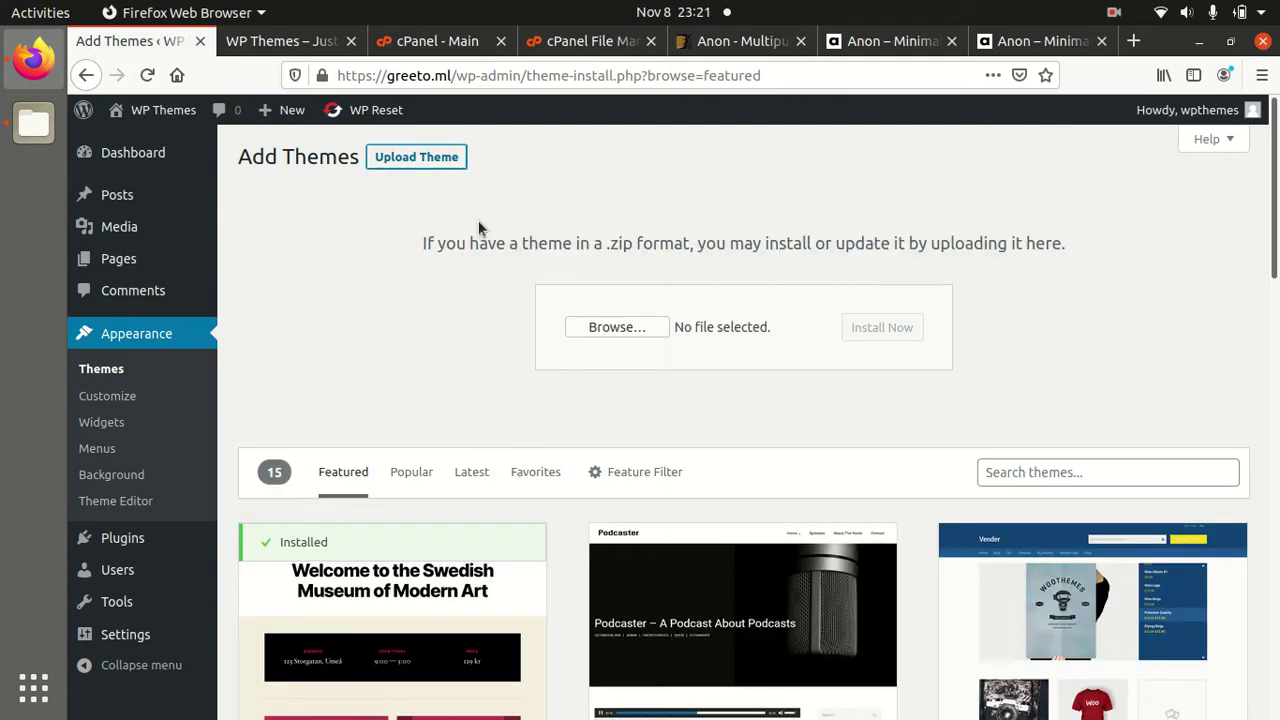
pyautogui.click(597, 328)
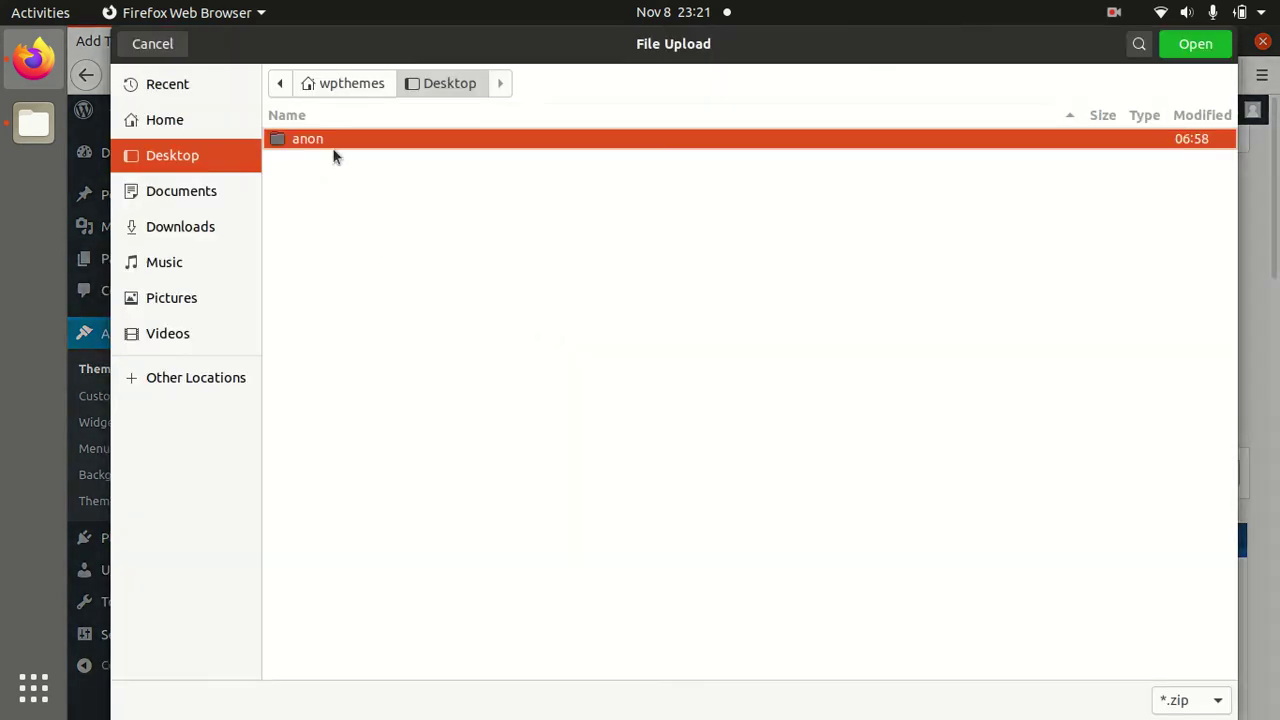
pyautogui.doubleClick(336, 142)
pyautogui.click(340, 184)
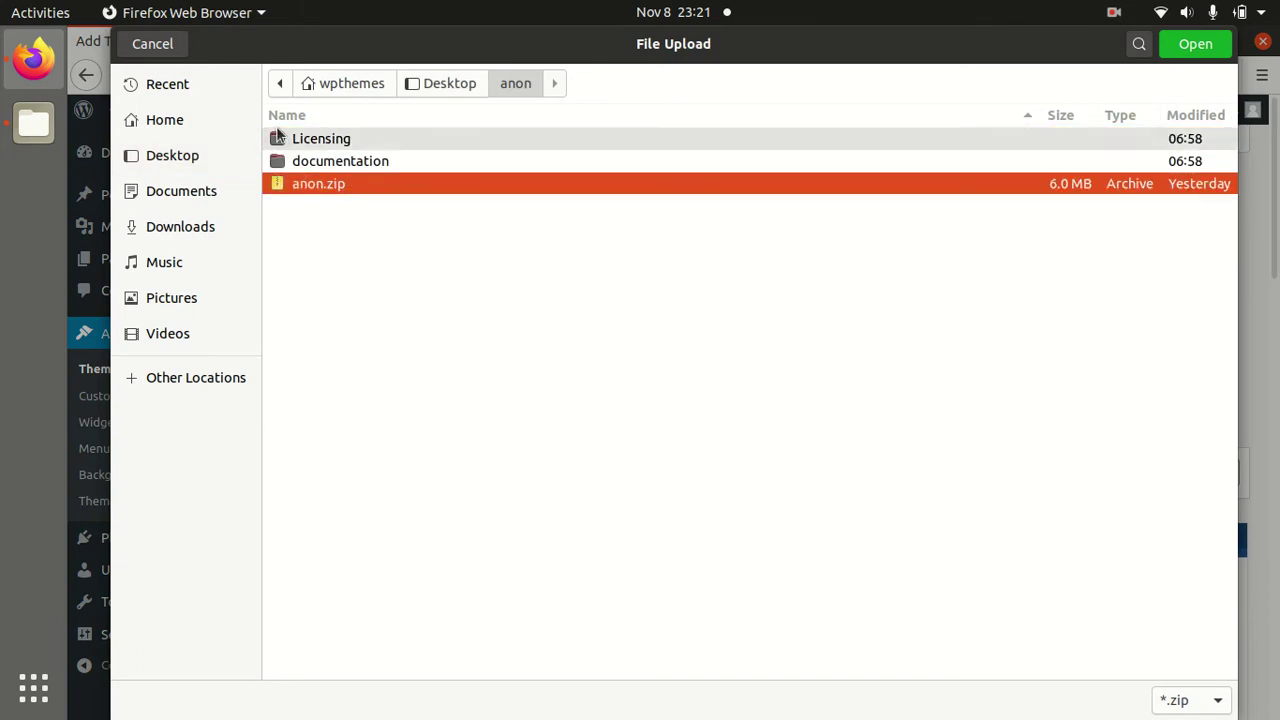
pyautogui.click(160, 48)
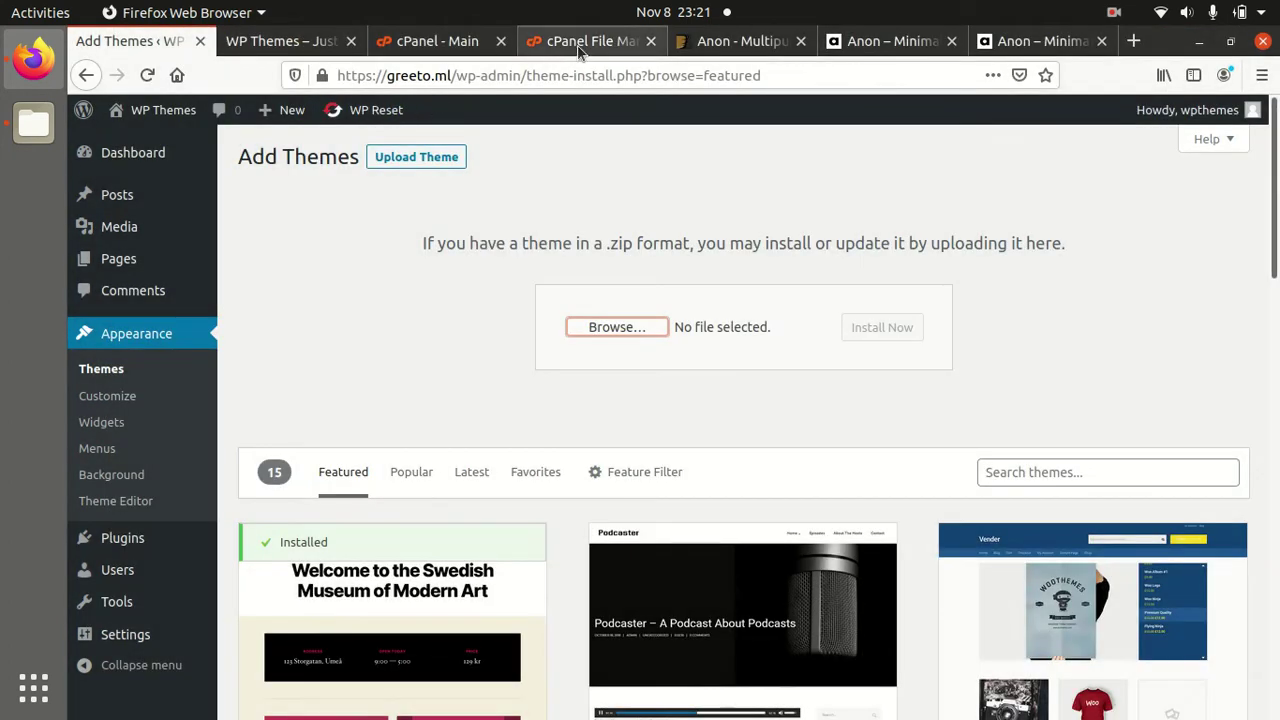
# Step: Switch to the cPanel File Manager and open the greeto.ml/wp-content/themes folder
pyautogui.click(577, 47)
pyautogui.doubleClick(521, 356)
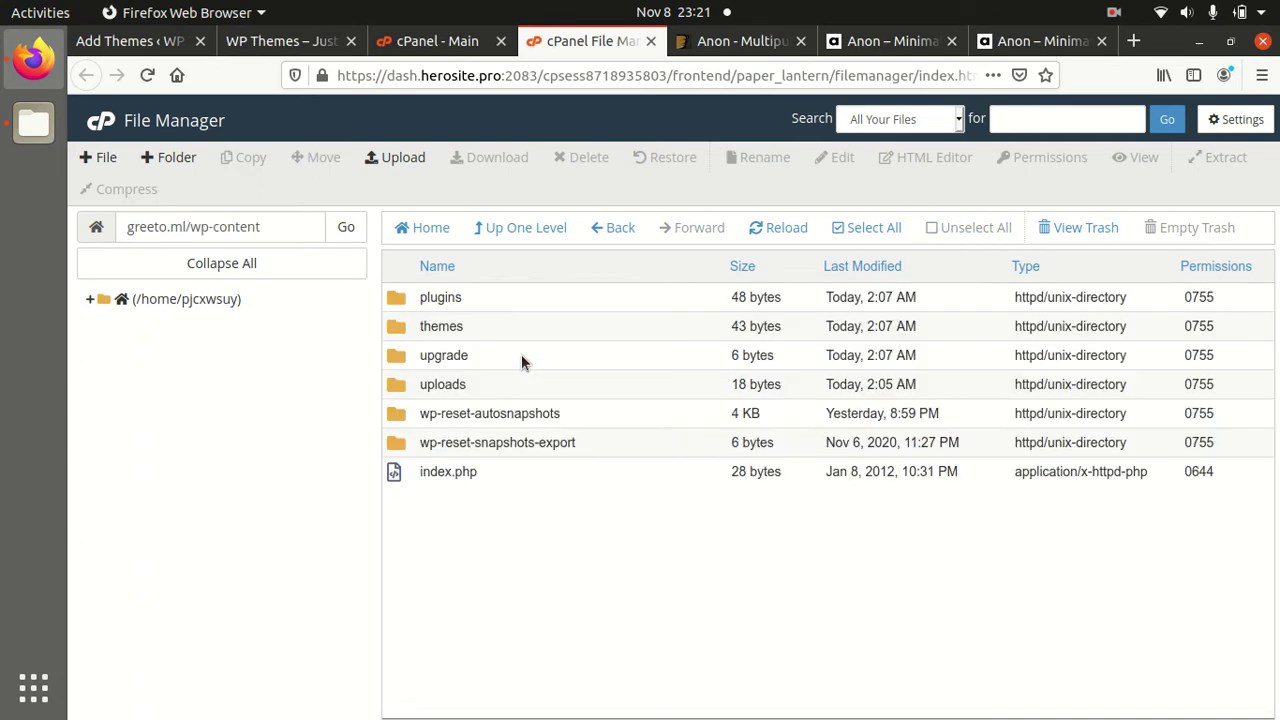
pyautogui.doubleClick(500, 334)
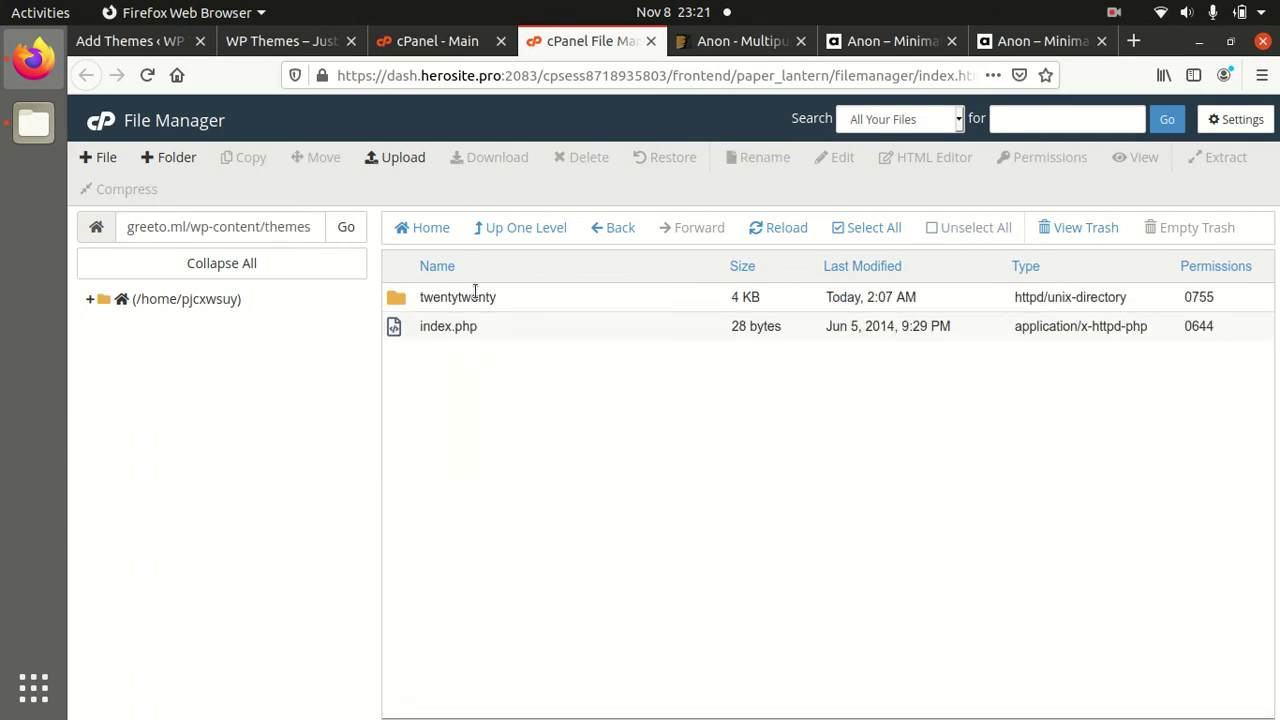
# Step: Upload anon.zip from the desktop's anon folder into greeto.ml/wp-content/themes and go back to that folder's file list
pyautogui.click(385, 157)
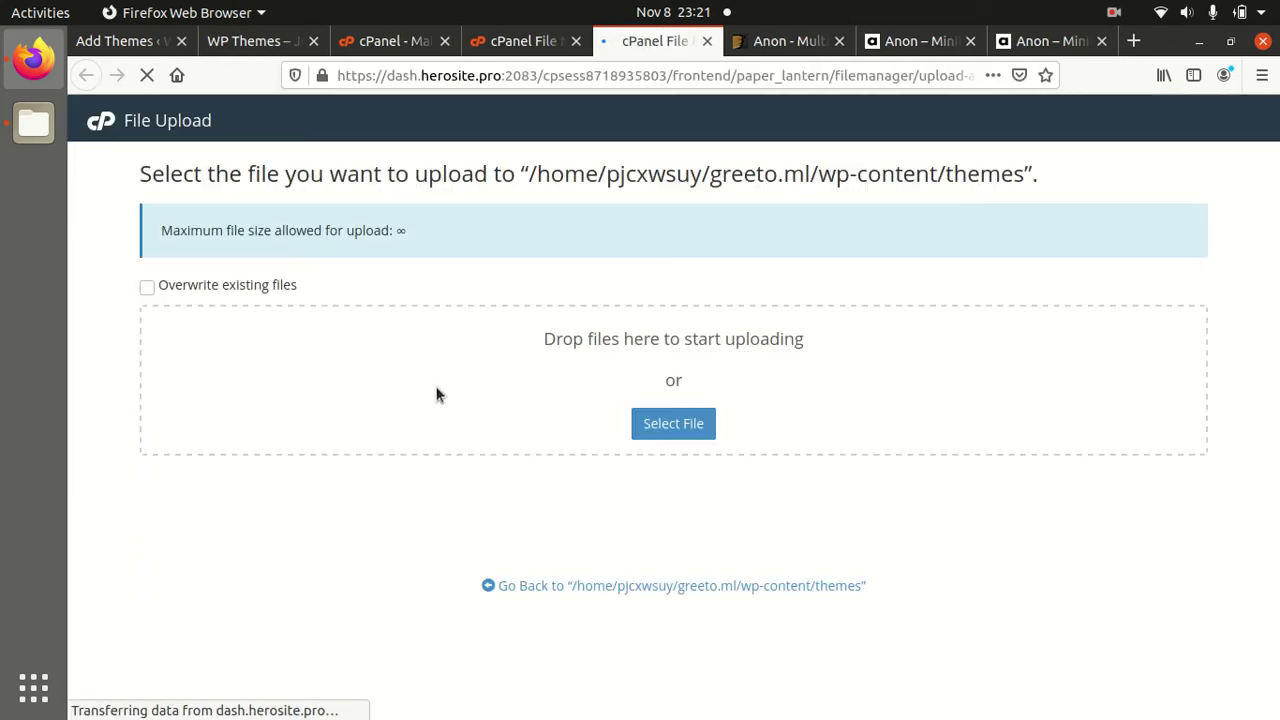
pyautogui.click(654, 430)
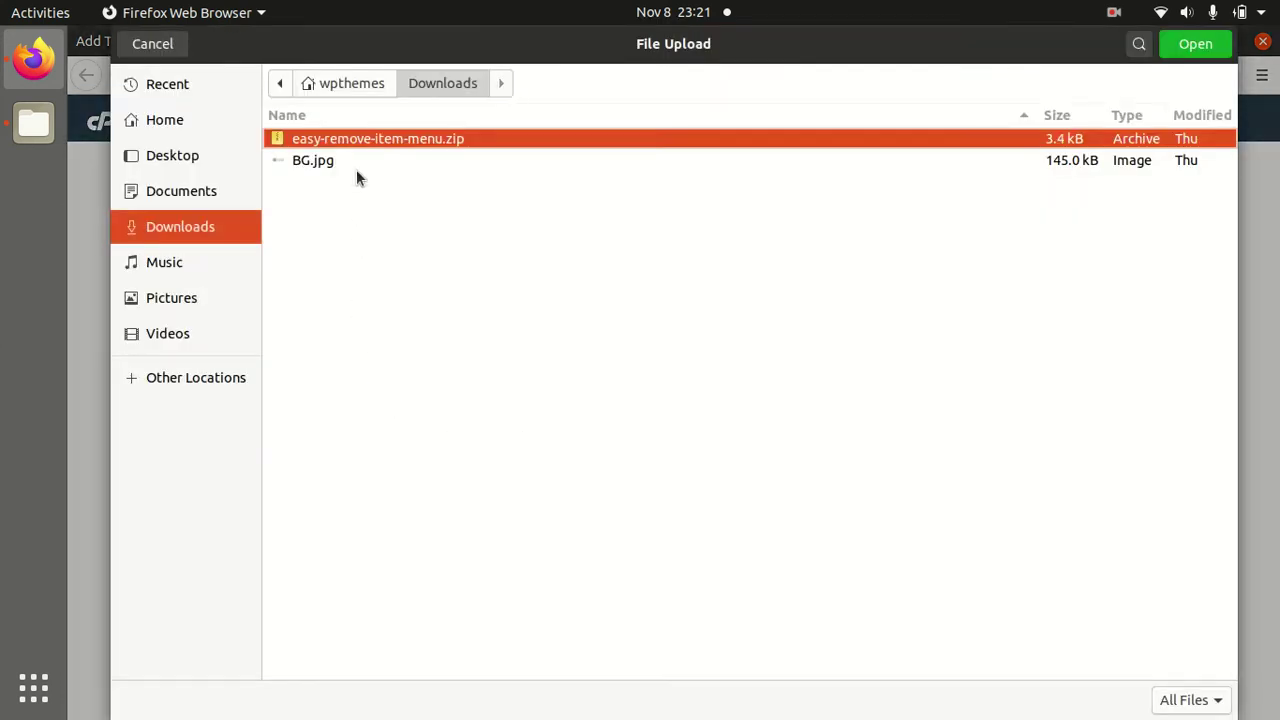
pyautogui.click(160, 156)
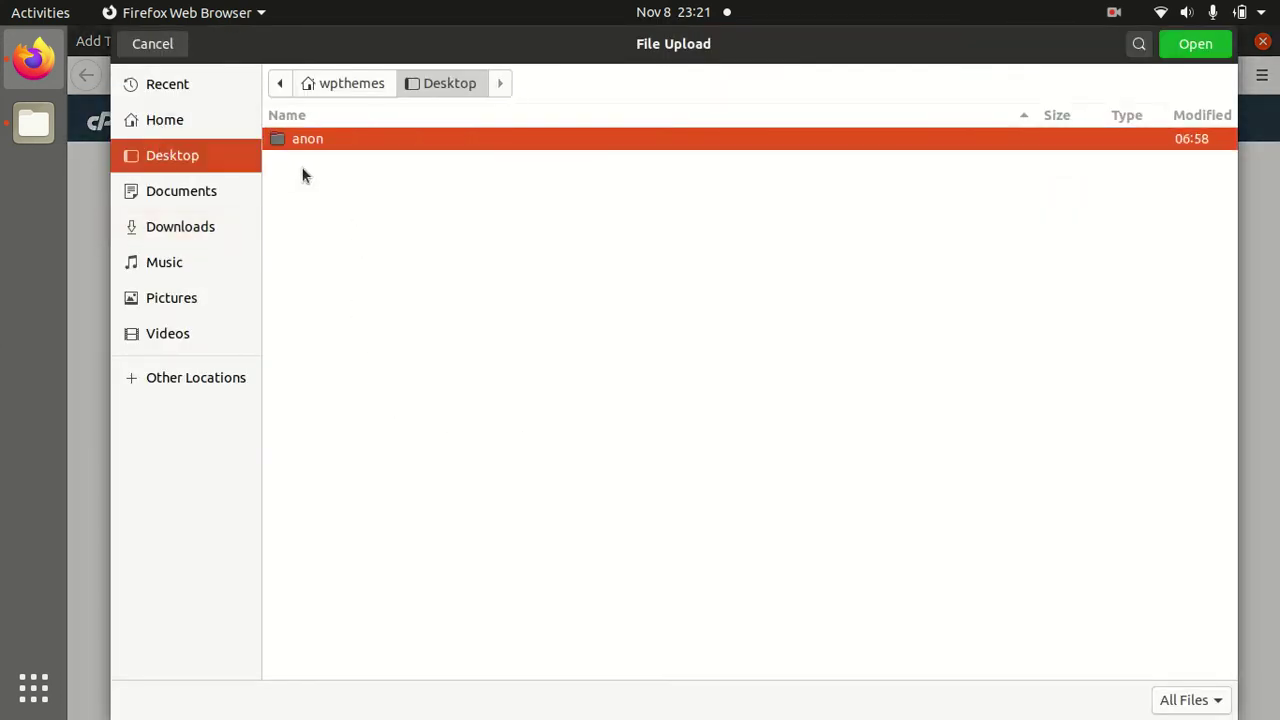
pyautogui.doubleClick(353, 145)
pyautogui.click(353, 203)
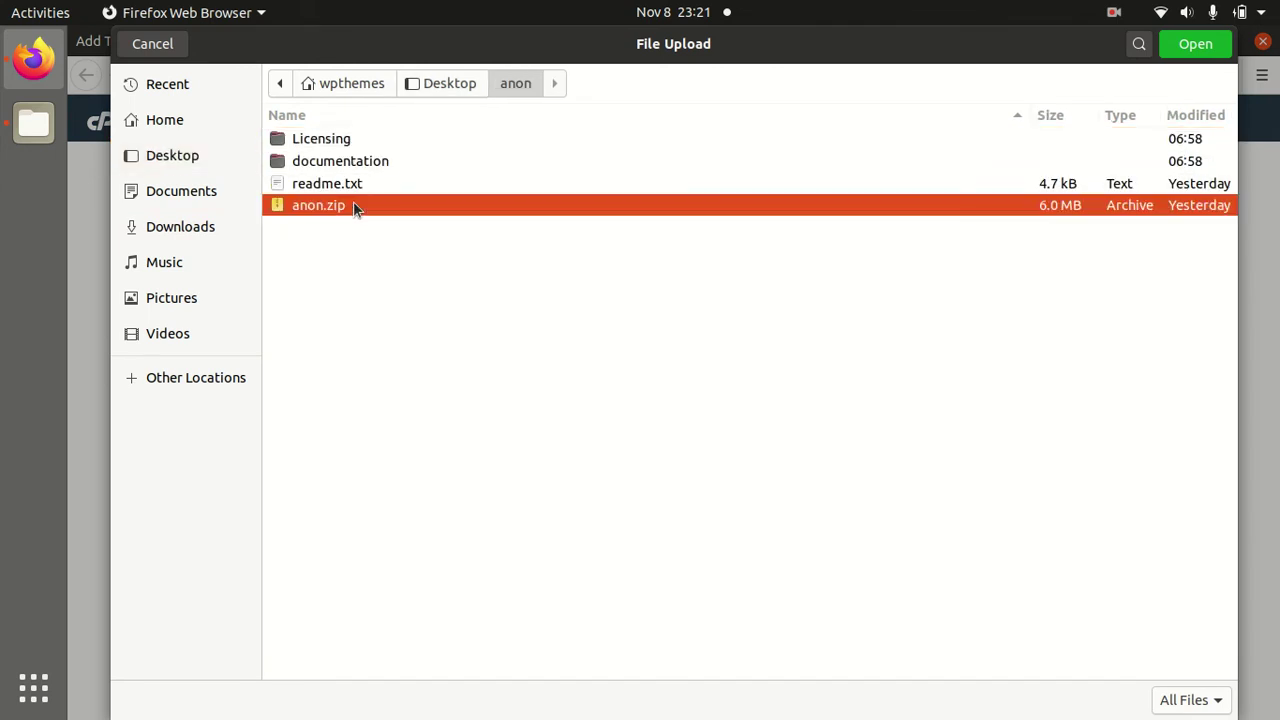
pyautogui.click(1194, 44)
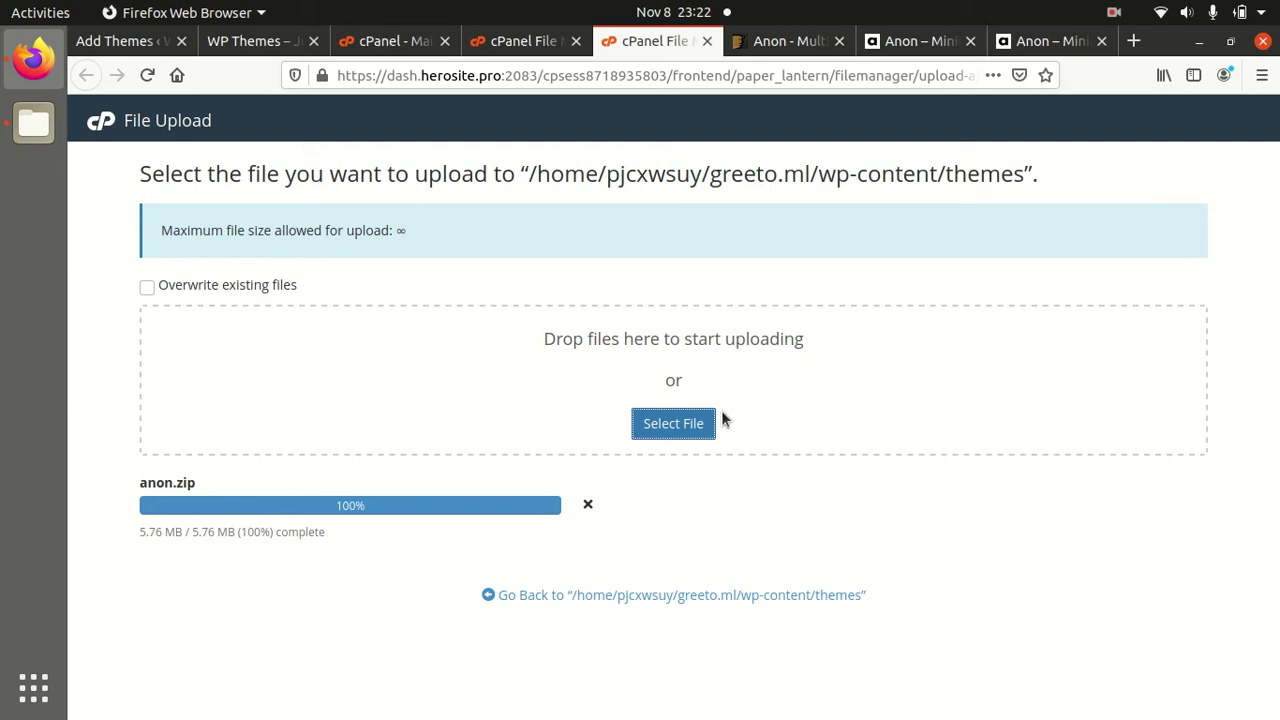
pyautogui.click(705, 597)
pyautogui.click(705, 597)
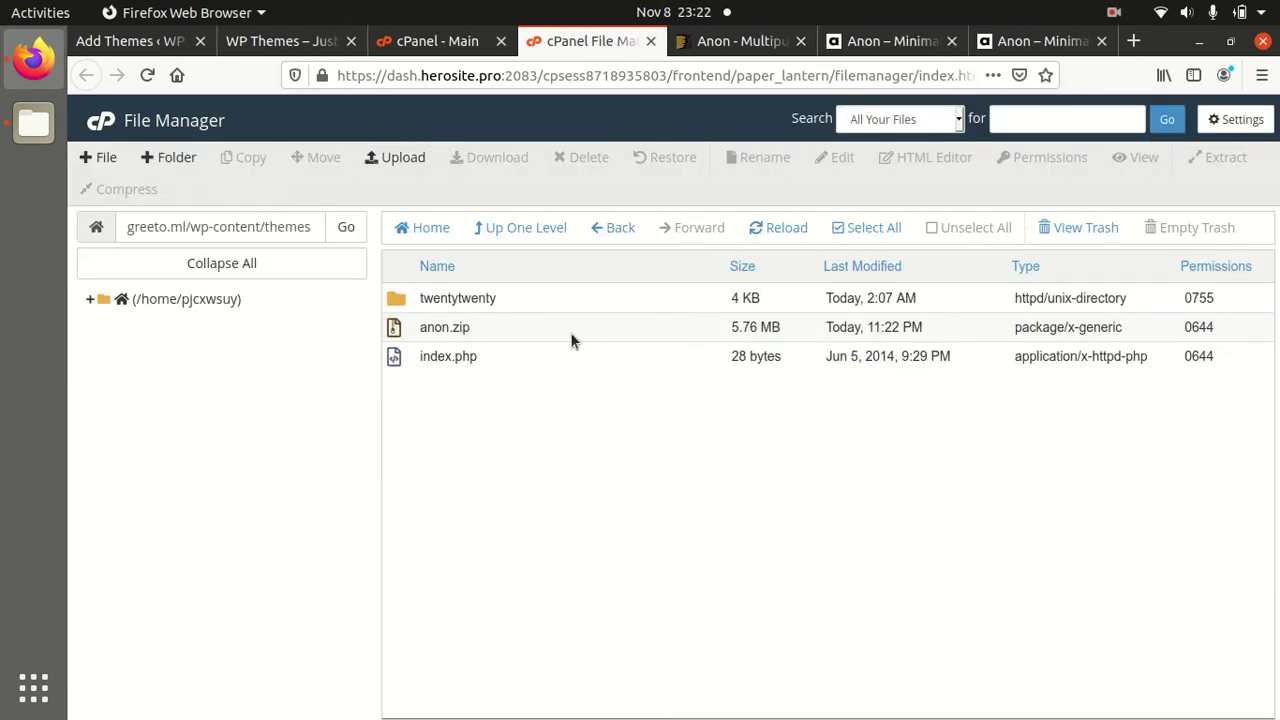
# Step: Extract anon.zip in the themes folder, close the extraction results and reload the file list
pyautogui.rightClick(571, 335)
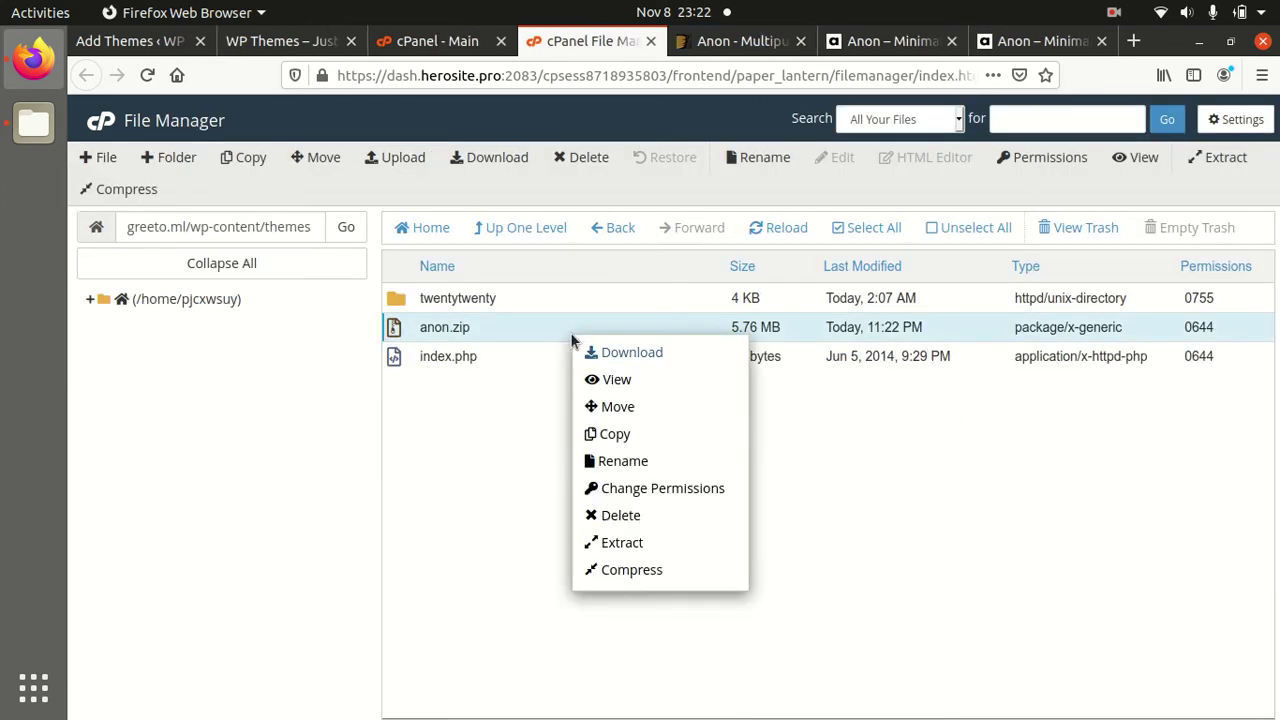
pyautogui.click(627, 545)
pyautogui.click(797, 510)
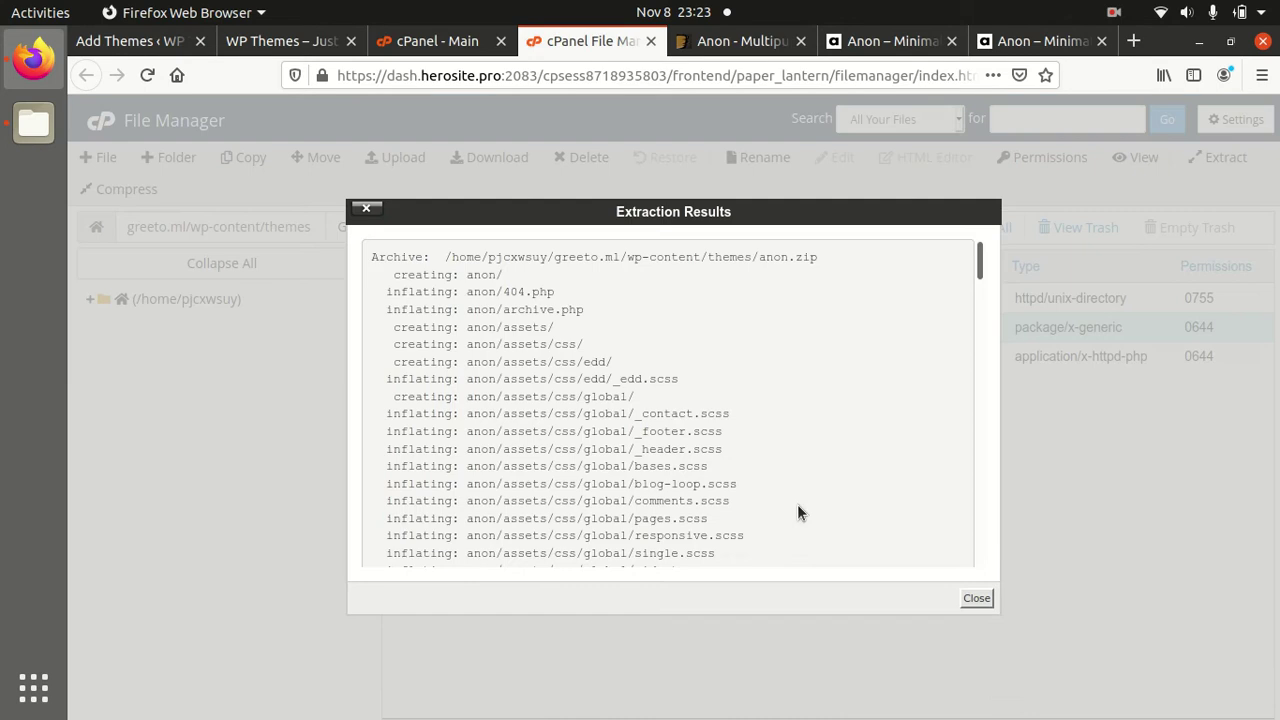
pyautogui.click(970, 598)
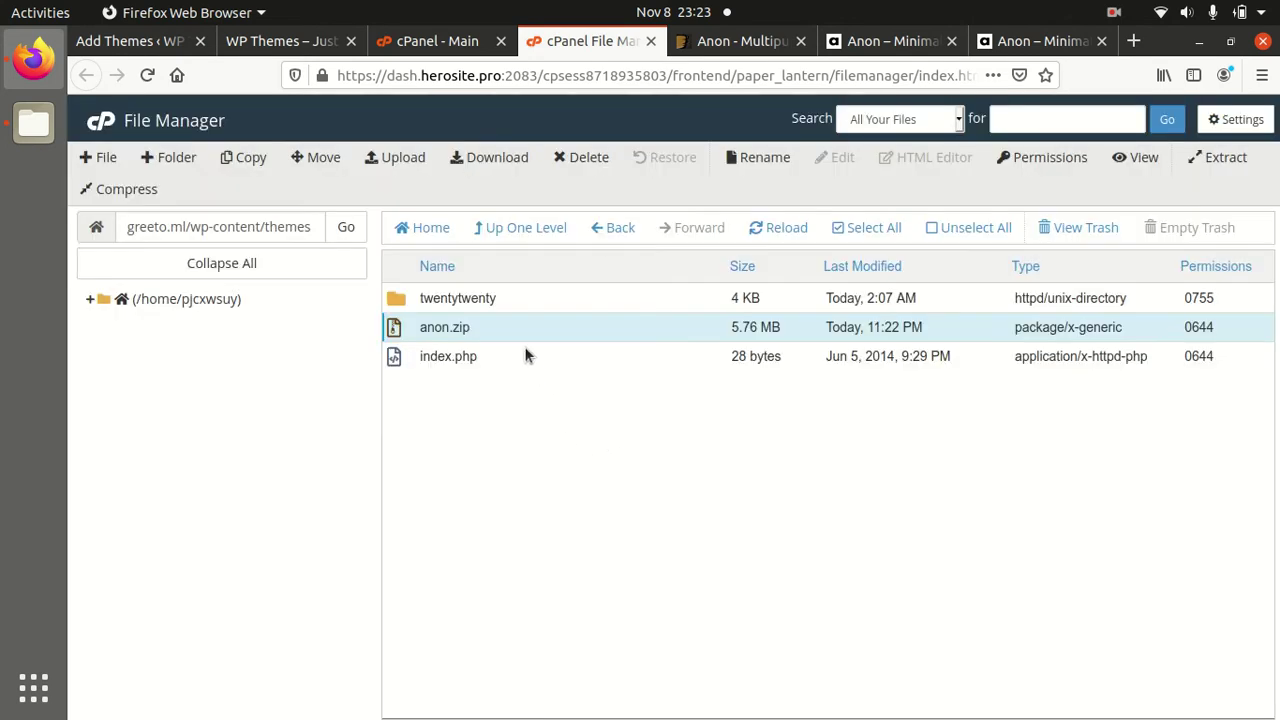
pyautogui.click(774, 228)
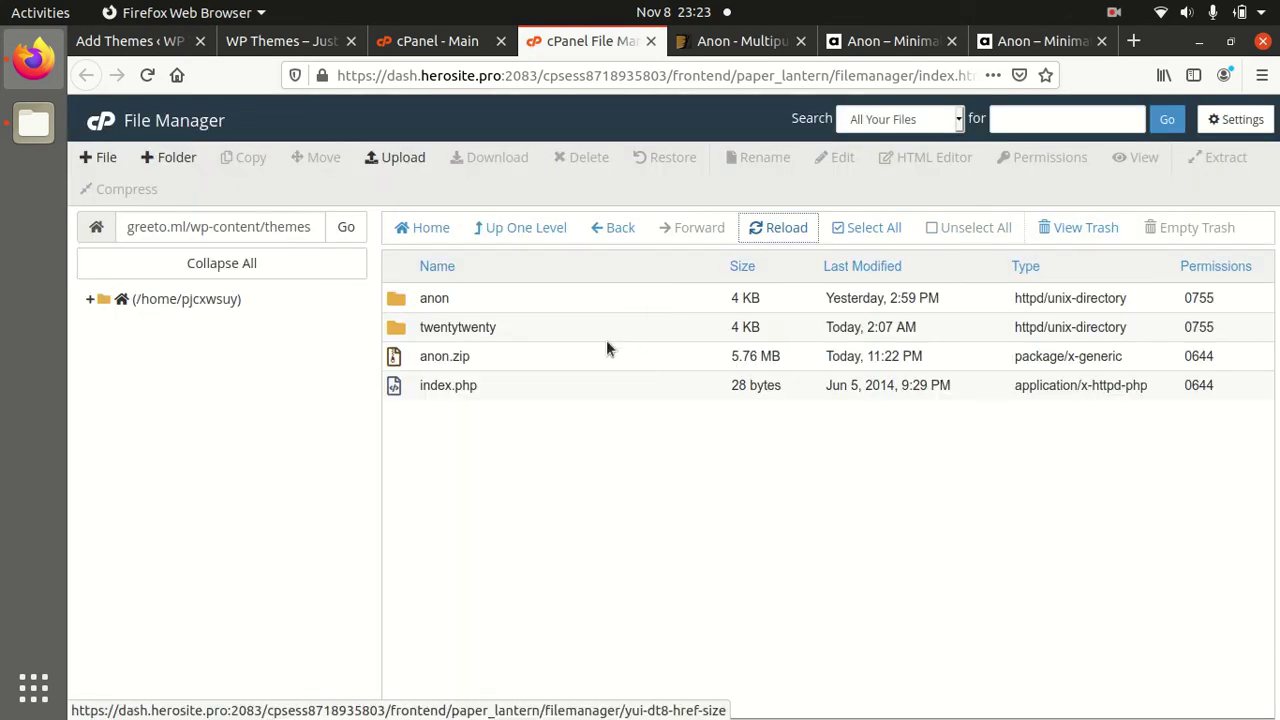
# Step: Delete anon.zip from the themes folder permanently, skipping the trash
pyautogui.click(541, 359)
pyautogui.click(585, 162)
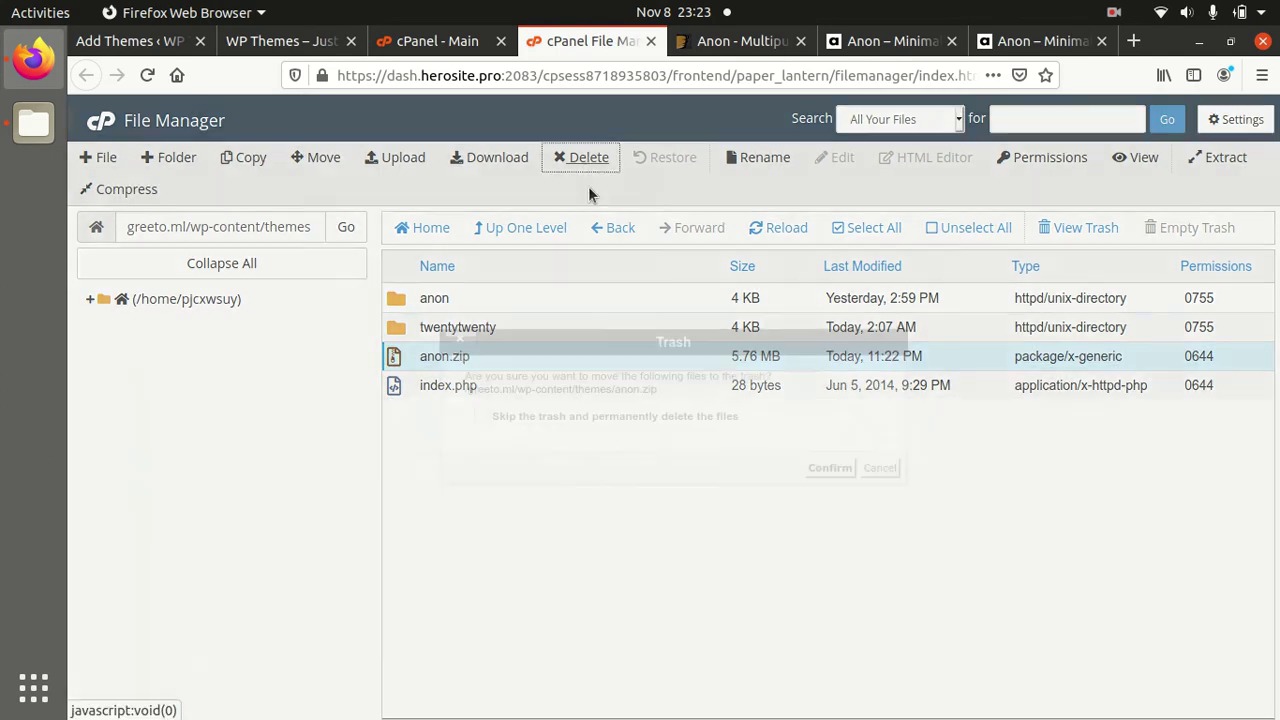
pyautogui.click(481, 414)
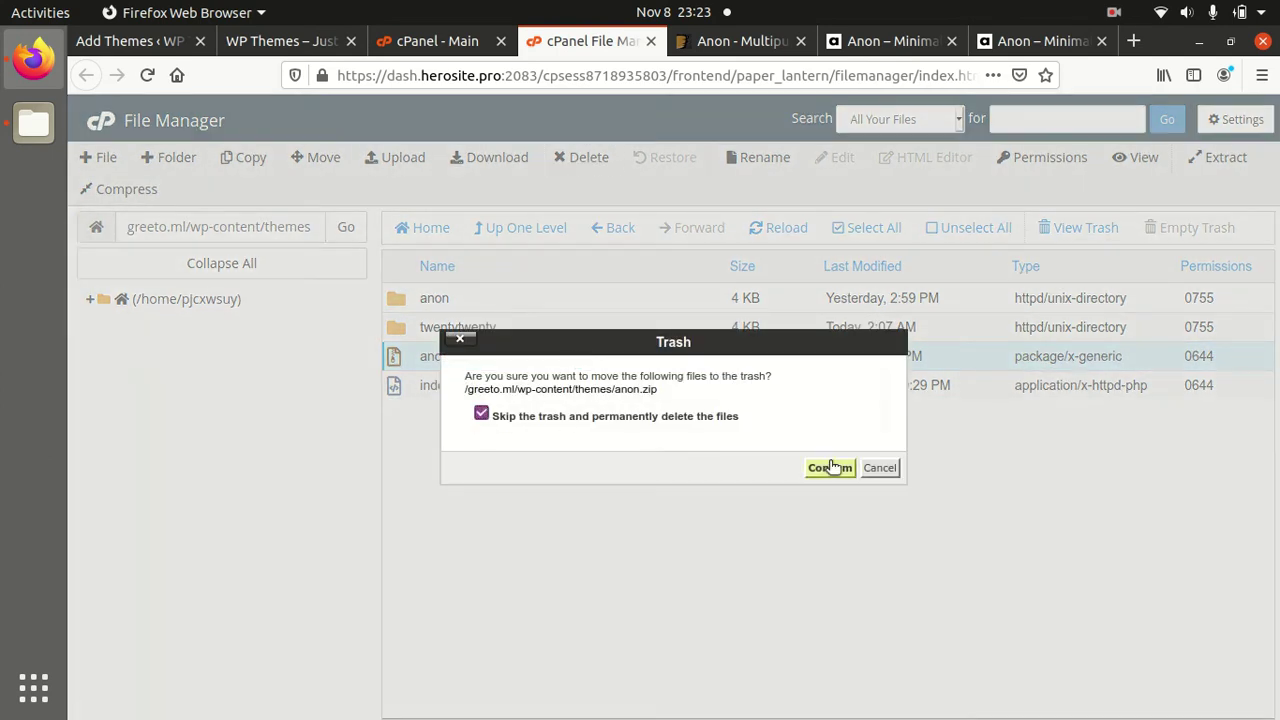
pyautogui.click(829, 467)
# Step: Switch to the WordPress admin, review the Anon theme's details among the installed themes, and activate it
pyautogui.click(138, 41)
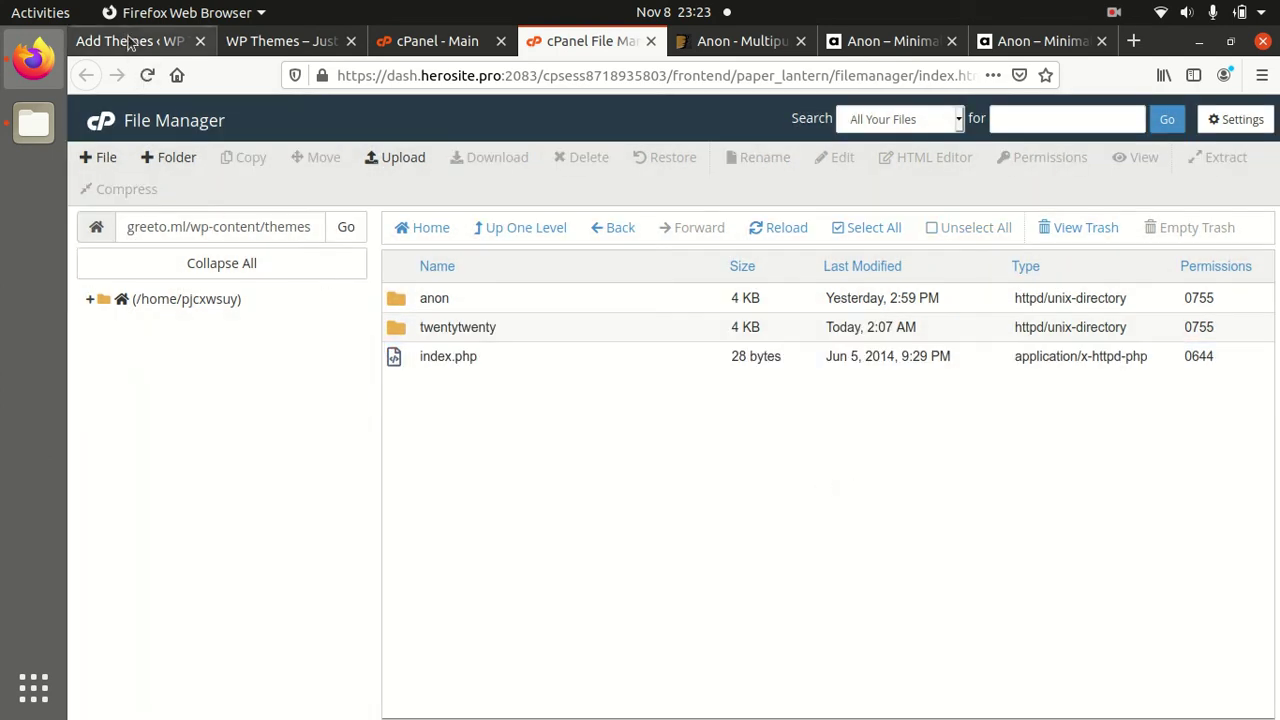
pyautogui.click(103, 371)
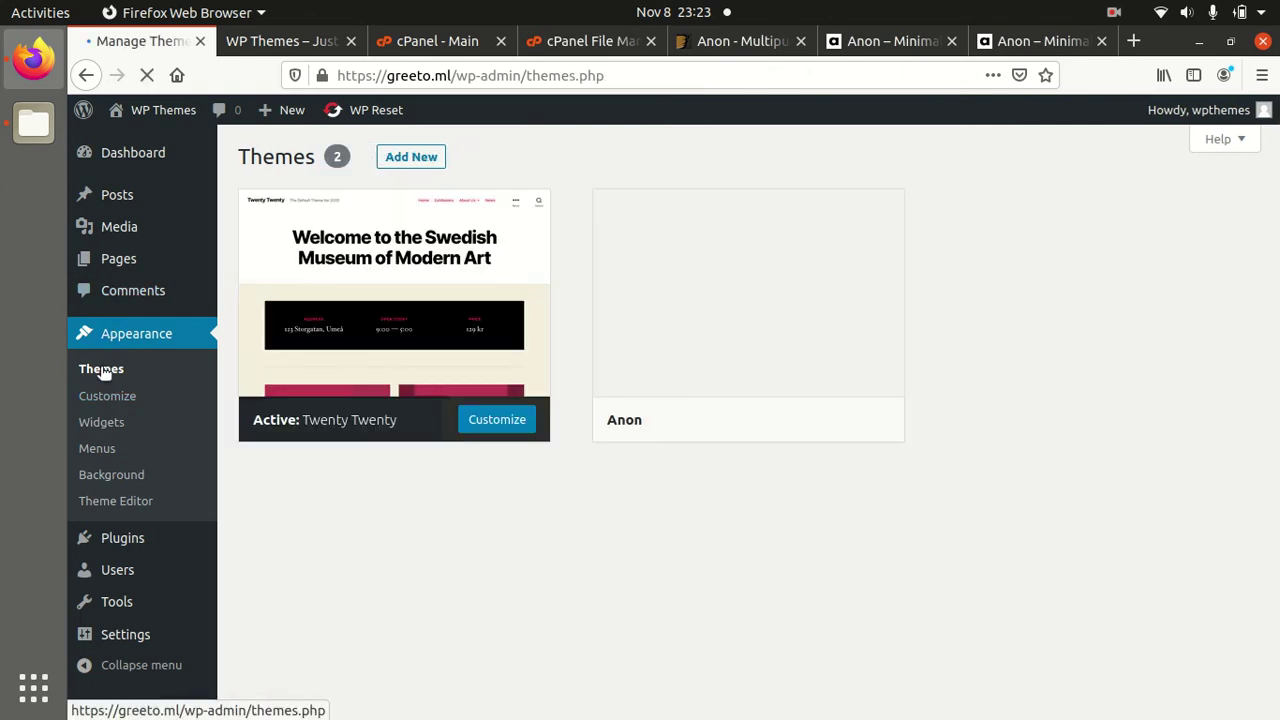
pyautogui.moveTo(837, 269)
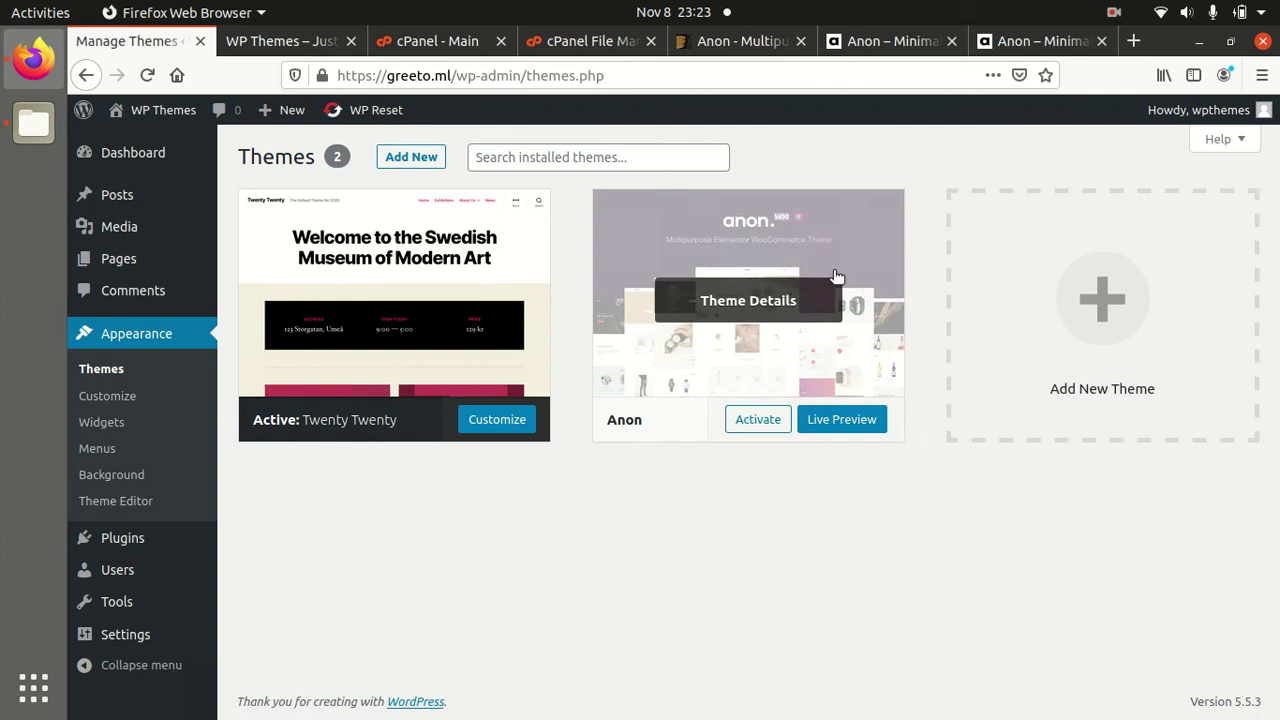
pyautogui.click(765, 304)
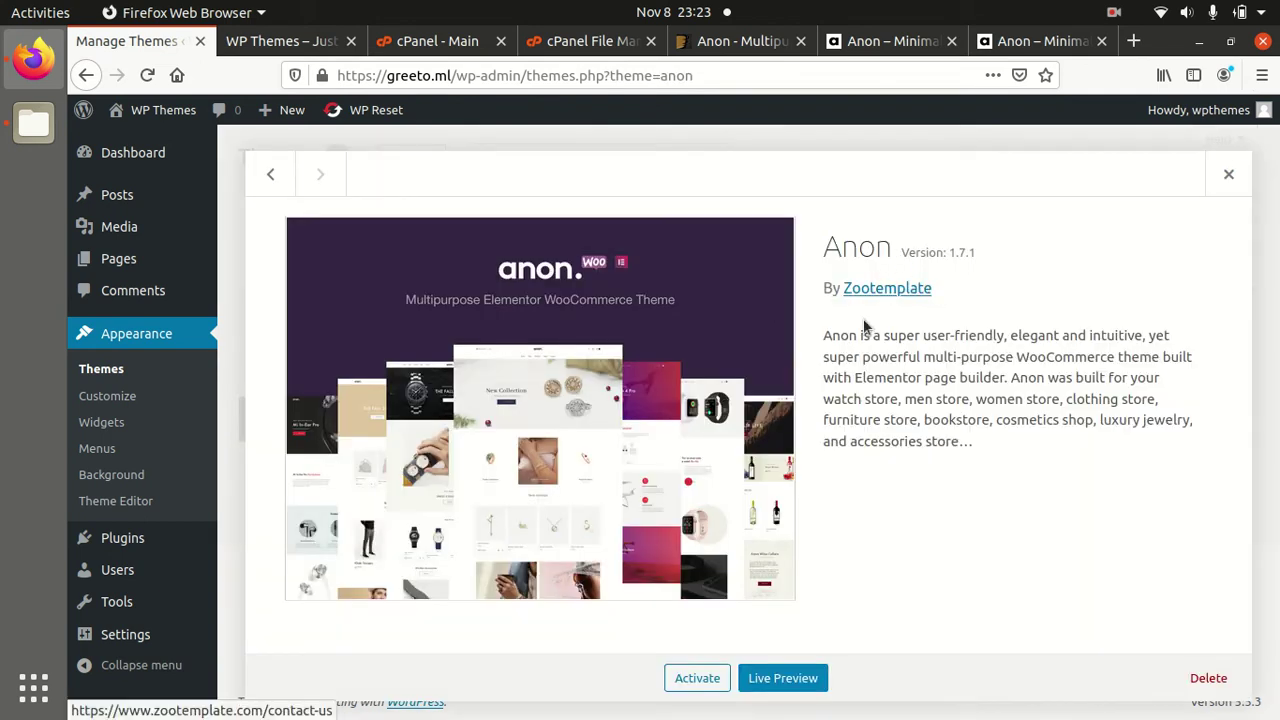
pyautogui.moveTo(823, 354); pyautogui.dragTo(1055, 372)
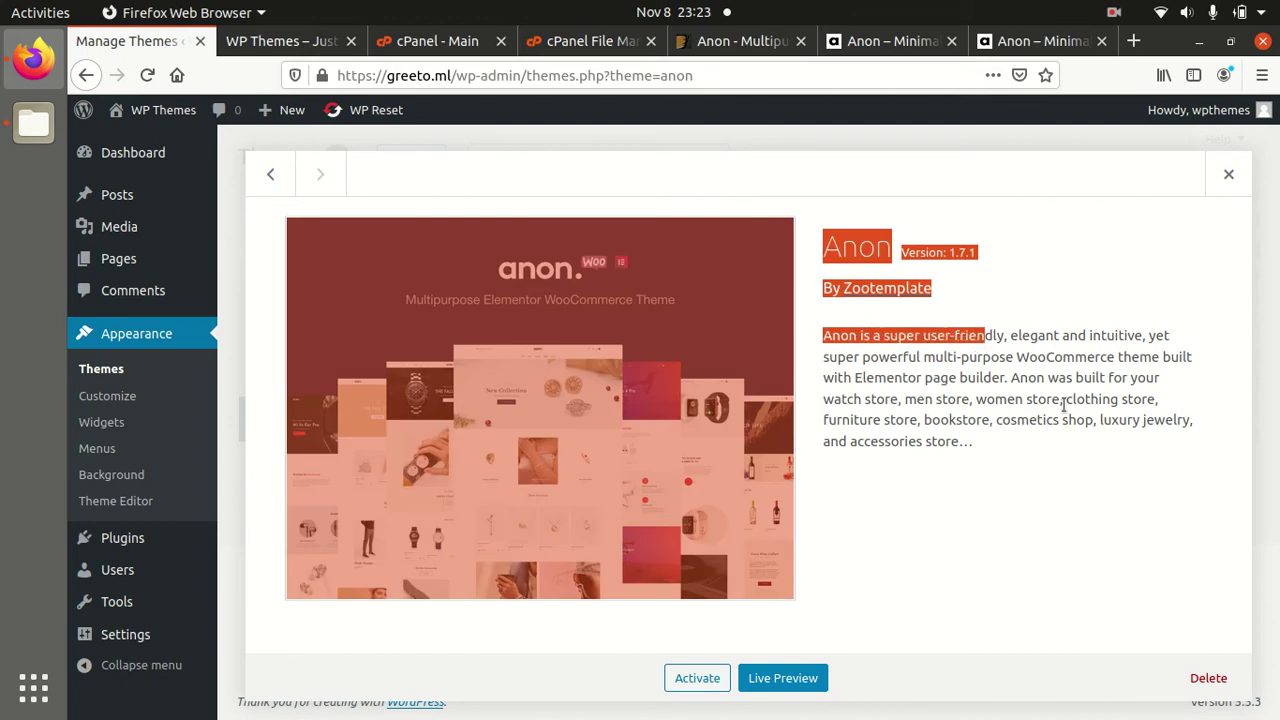
pyautogui.click(1051, 459)
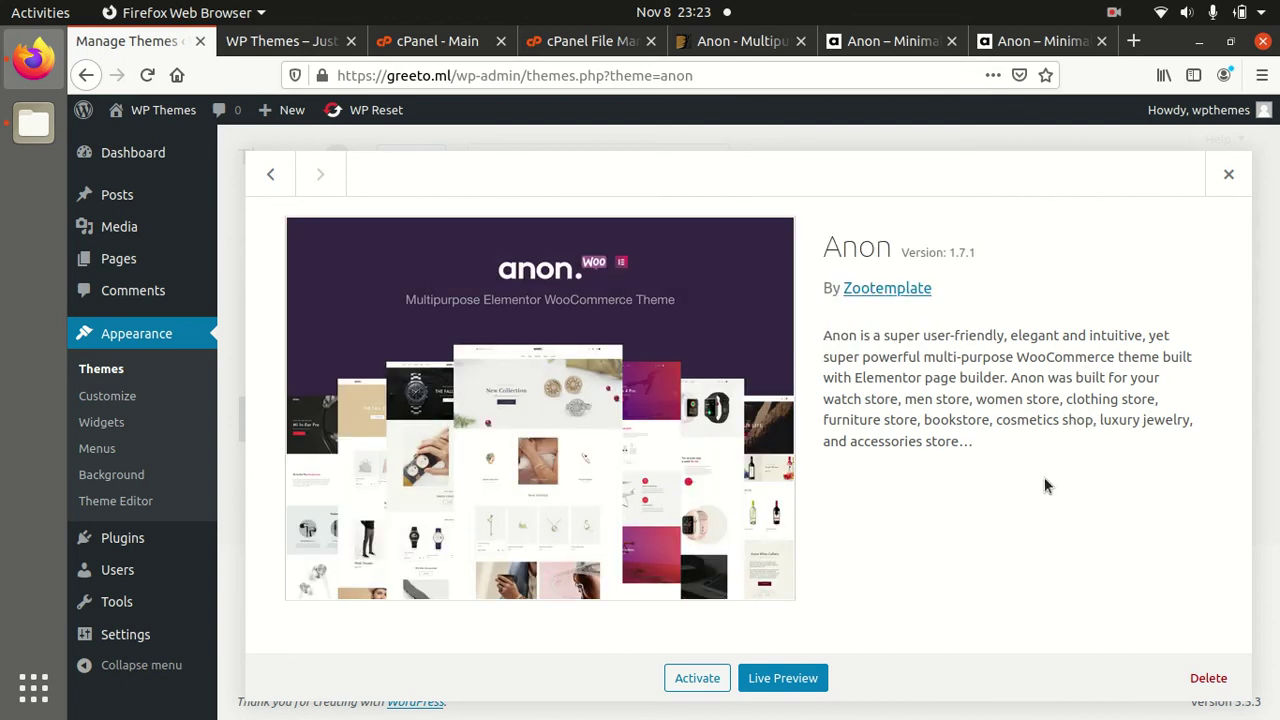
pyautogui.click(694, 680)
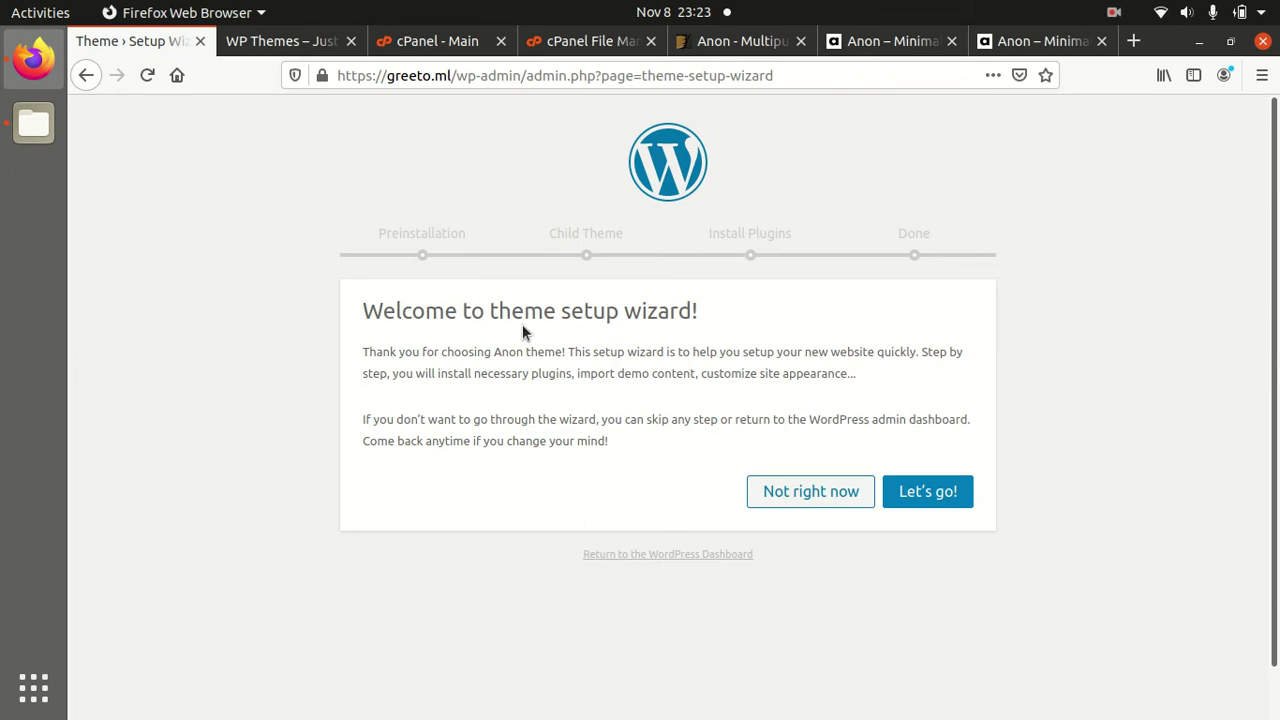
# Step: Start the Anon theme setup wizard, continue past the system environment check and skip creating a child theme
pyautogui.click(915, 492)
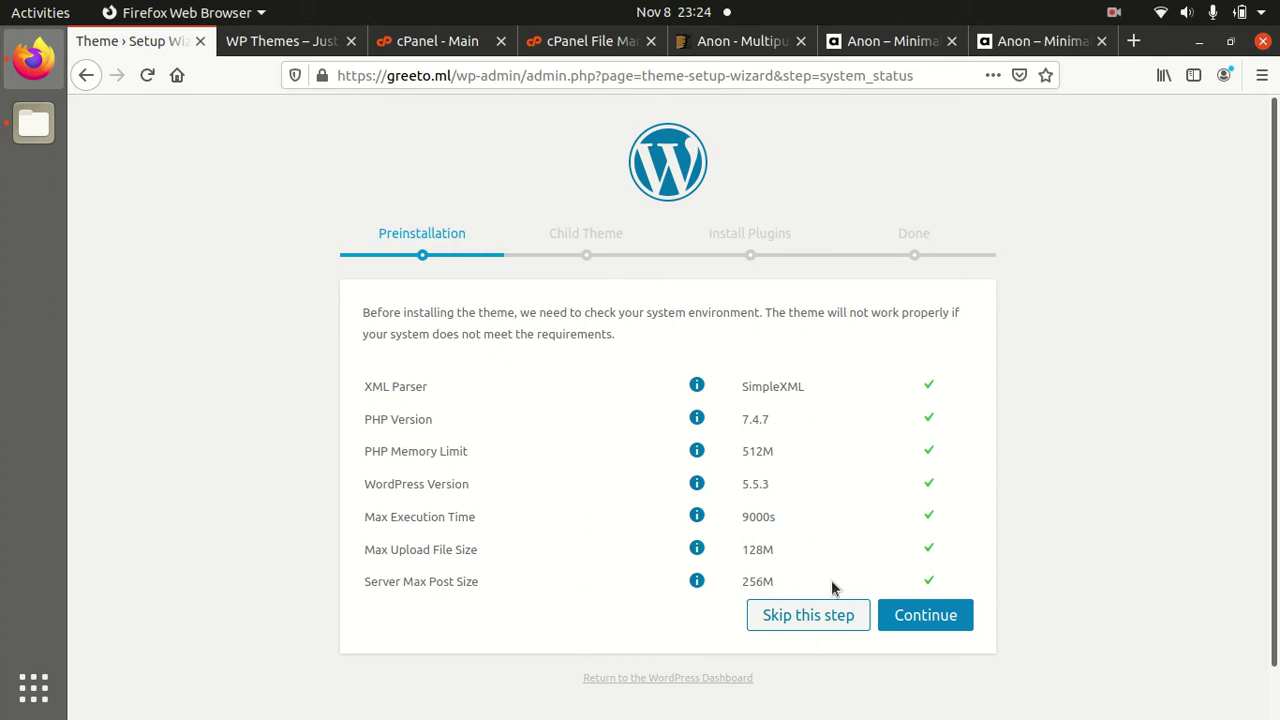
pyautogui.click(906, 622)
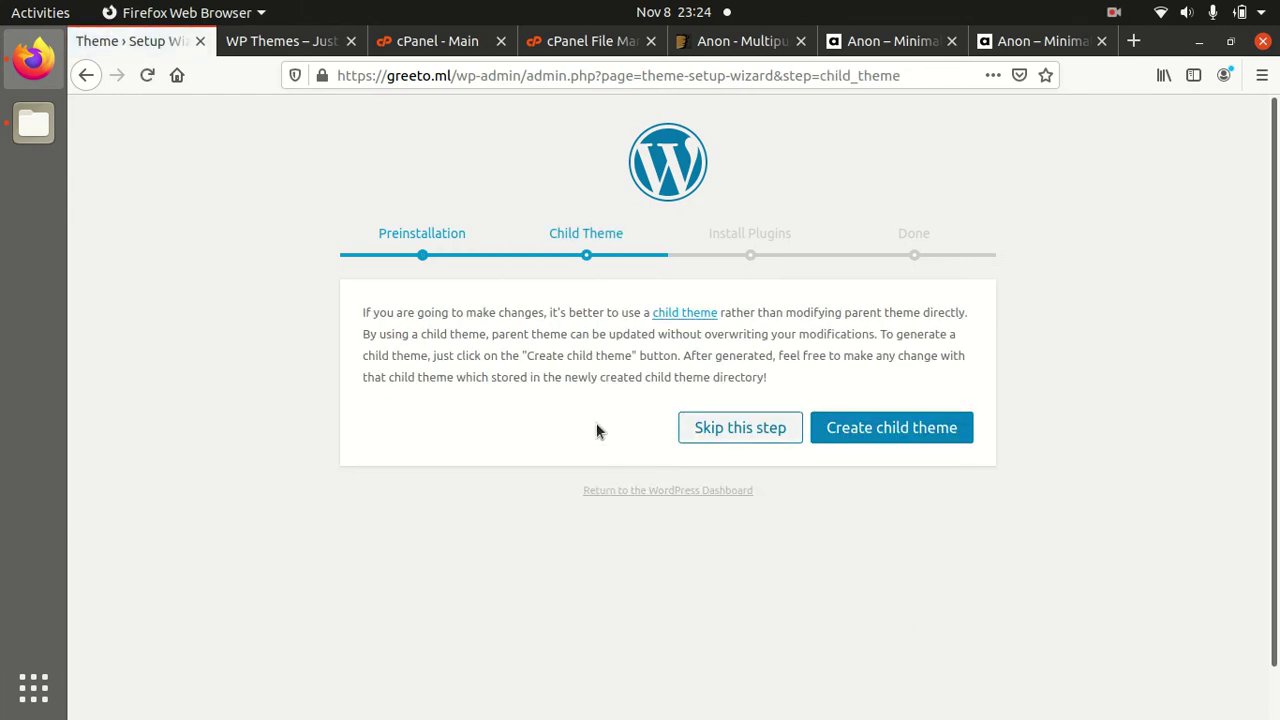
pyautogui.click(735, 430)
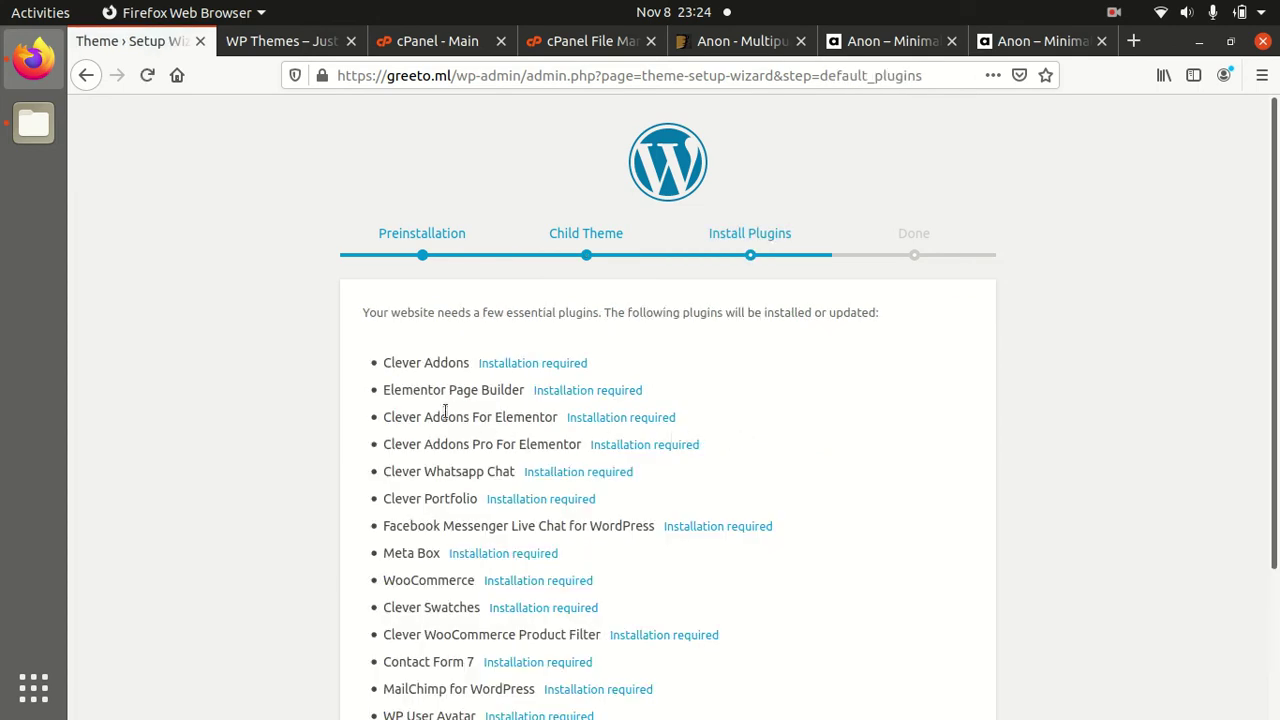
# Step: Review the list of essential plugins in the setup wizard and install them all
pyautogui.moveTo(391, 312); pyautogui.dragTo(882, 309)
pyautogui.scroll(-2, 840, 393)
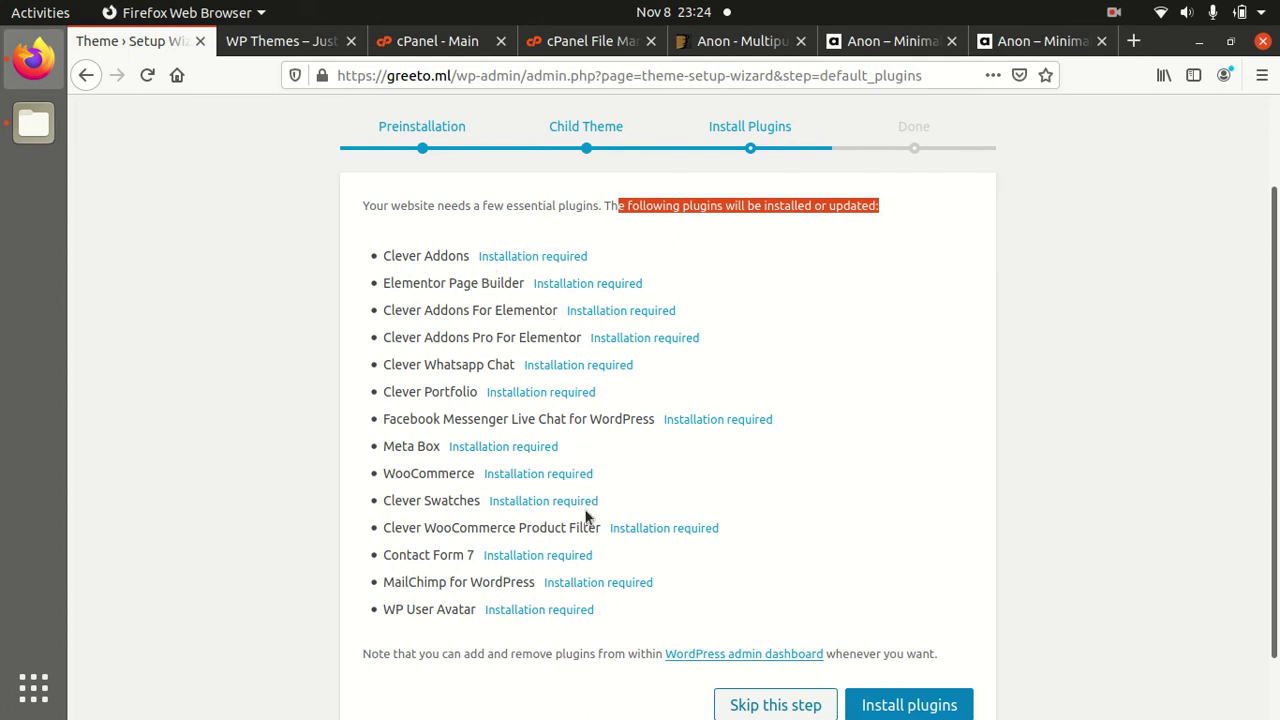
pyautogui.scroll(-1, 588, 516)
pyautogui.scroll(2, 588, 516)
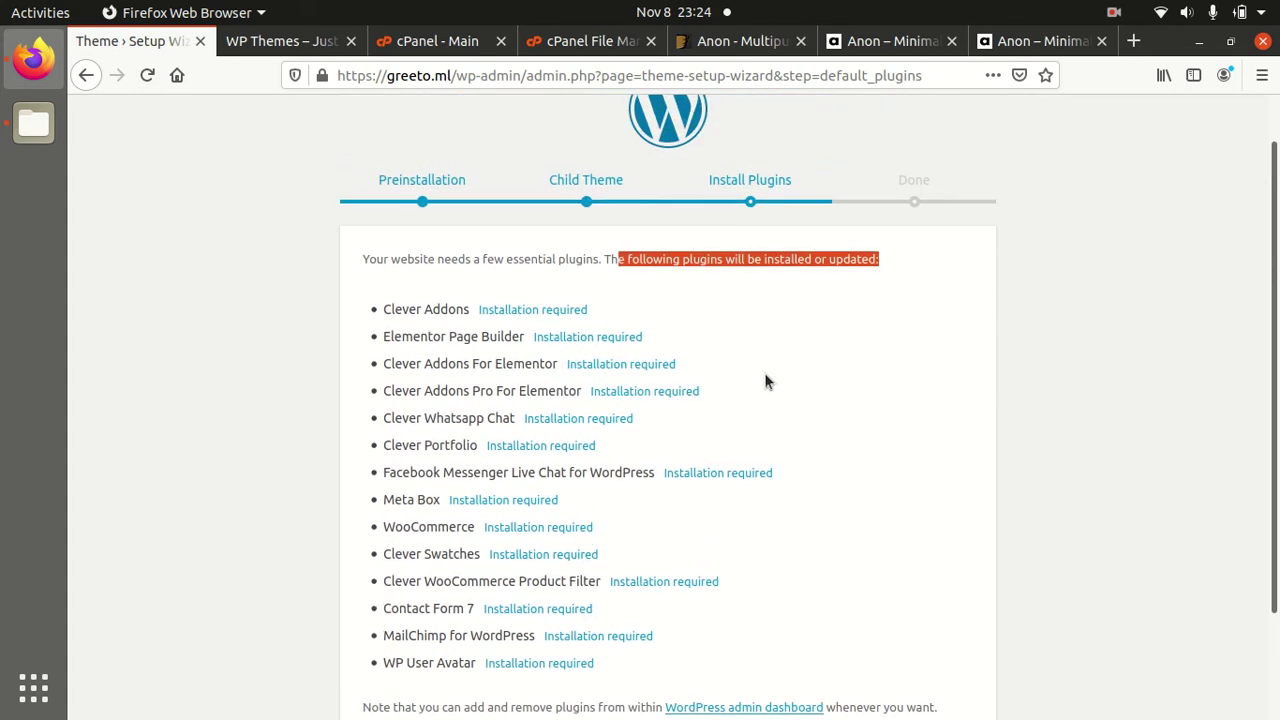
pyautogui.scroll(-2, 765, 381)
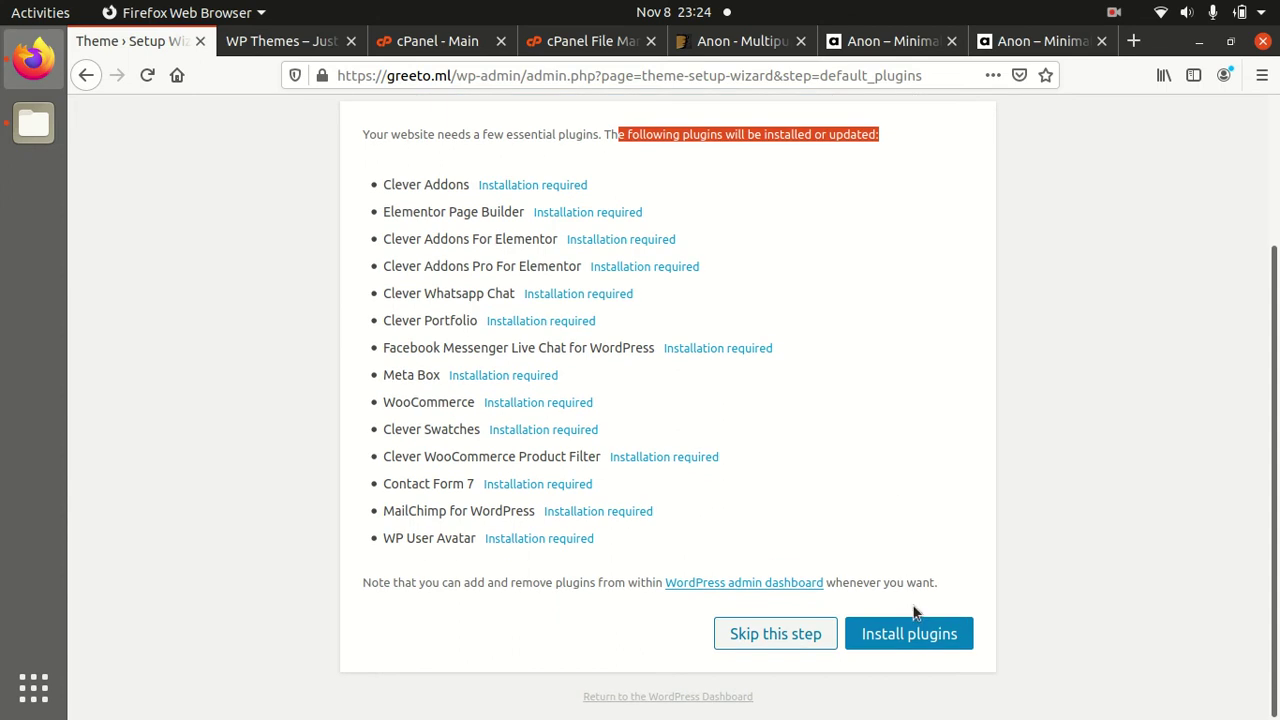
pyautogui.click(918, 638)
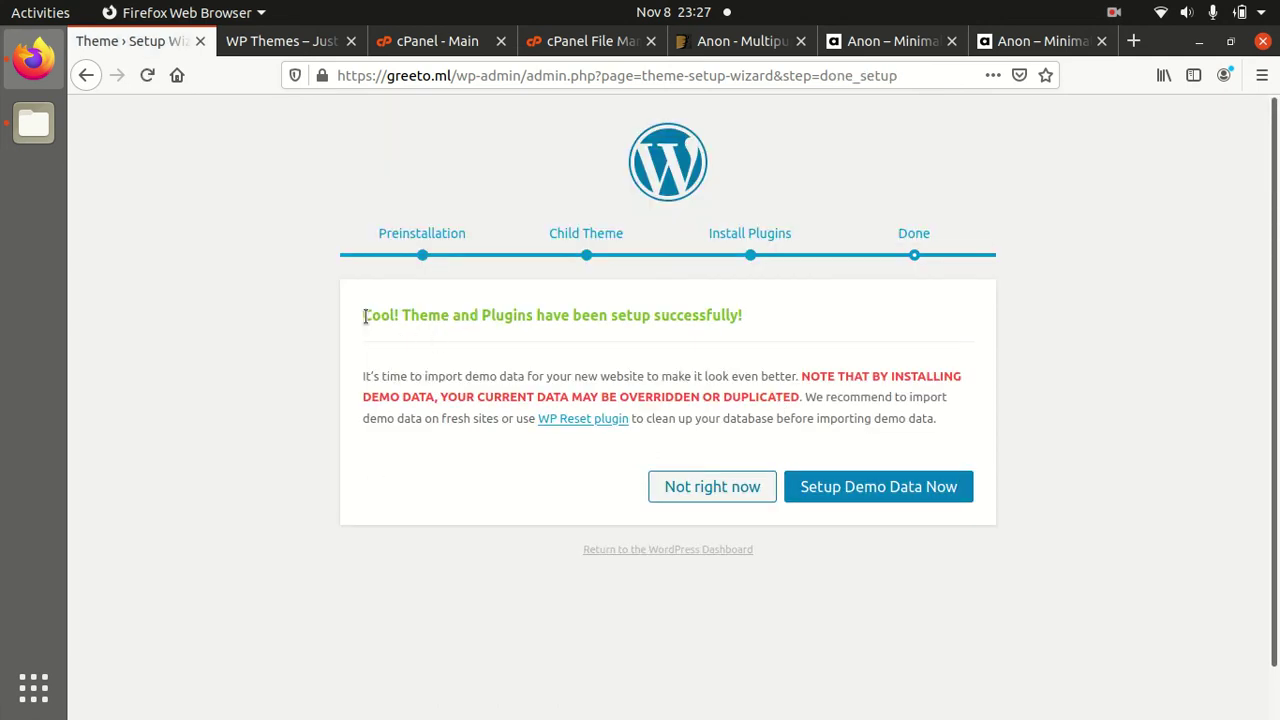
# Step: Read the wizard's closing page and proceed to setting up the demo data
pyautogui.moveTo(364, 316); pyautogui.dragTo(768, 325)
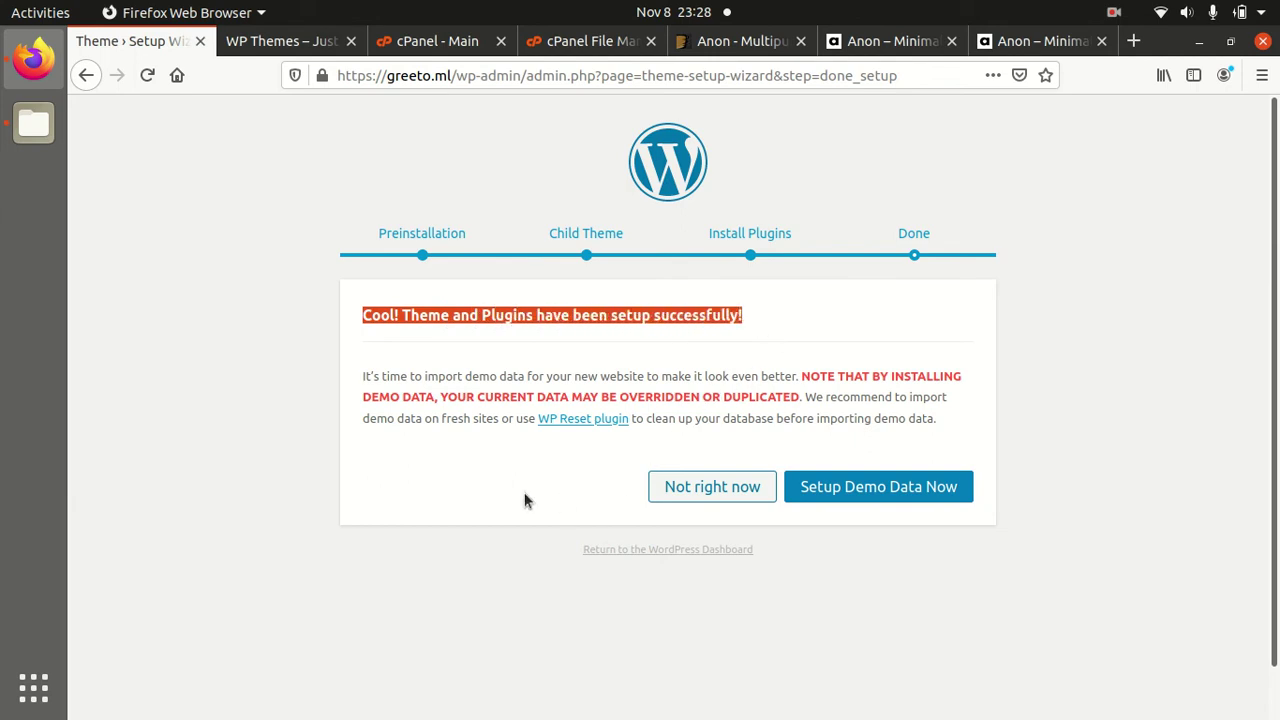
pyautogui.click(482, 487)
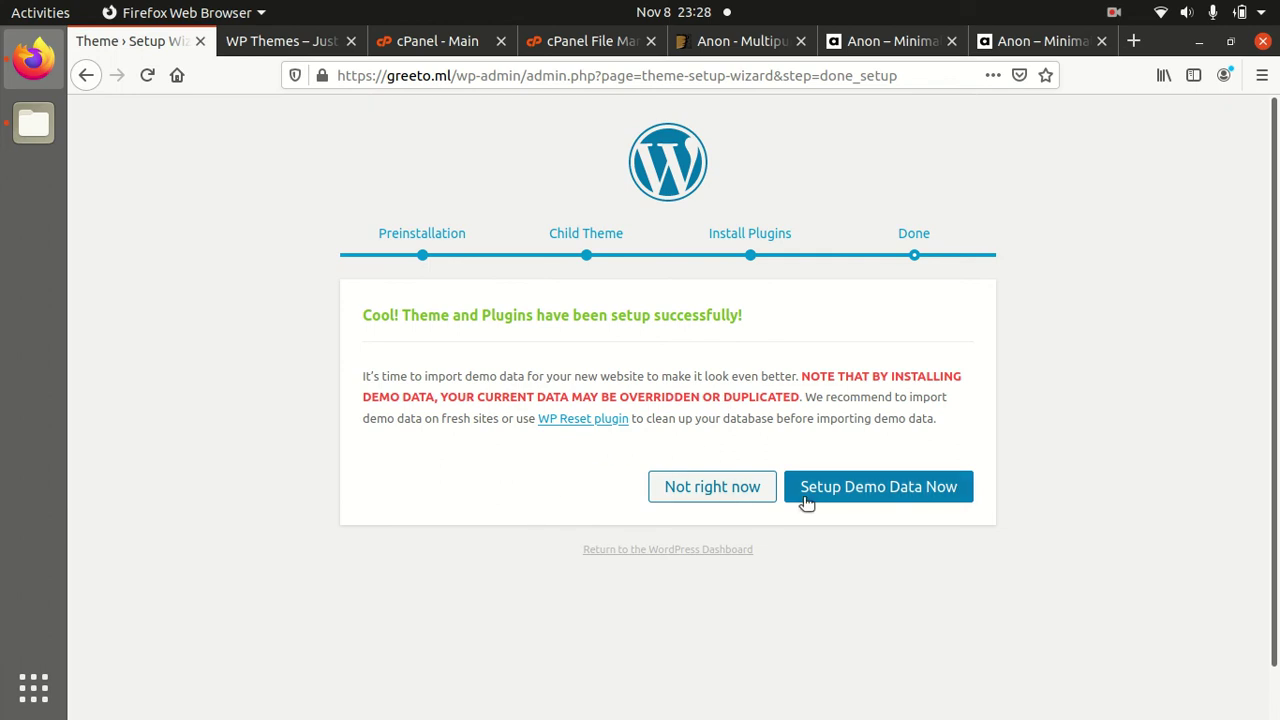
pyautogui.click(885, 498)
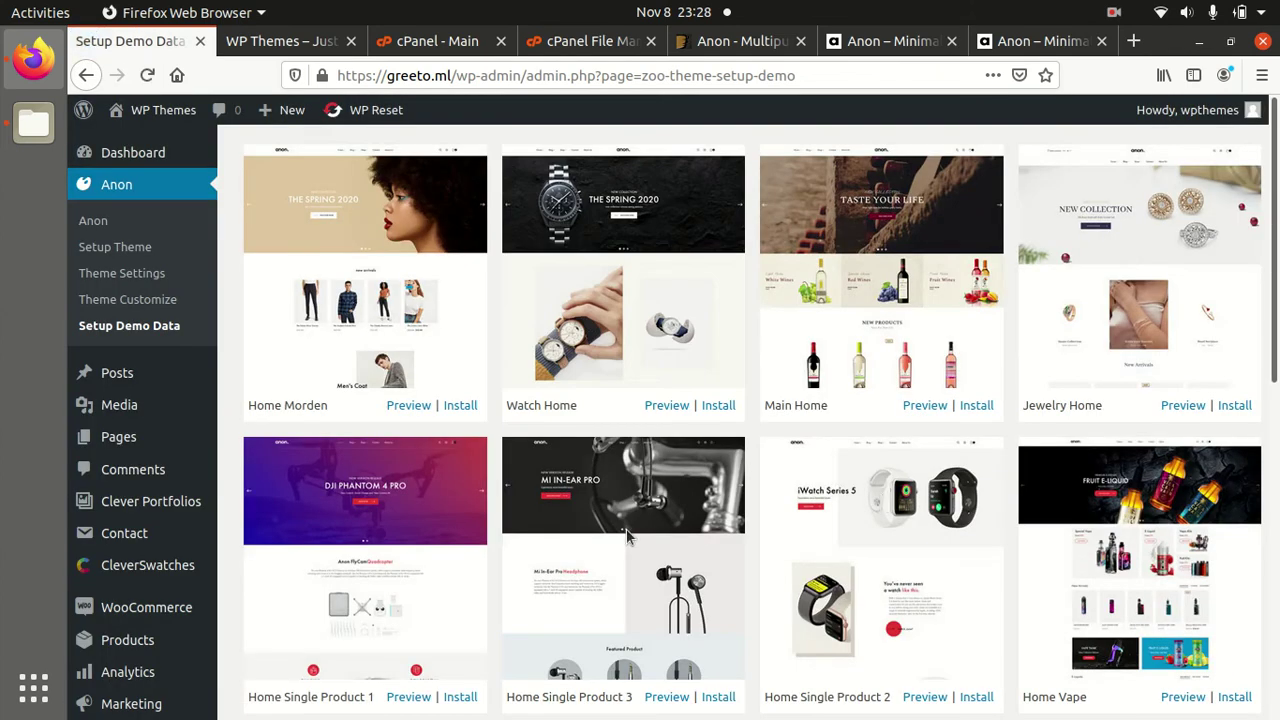
# Step: Browse the available Anon demos and install the Main Home demo
pyautogui.scroll(-4, 627, 537)
pyautogui.scroll(4, 627, 537)
pyautogui.scroll(-6, 600, 392)
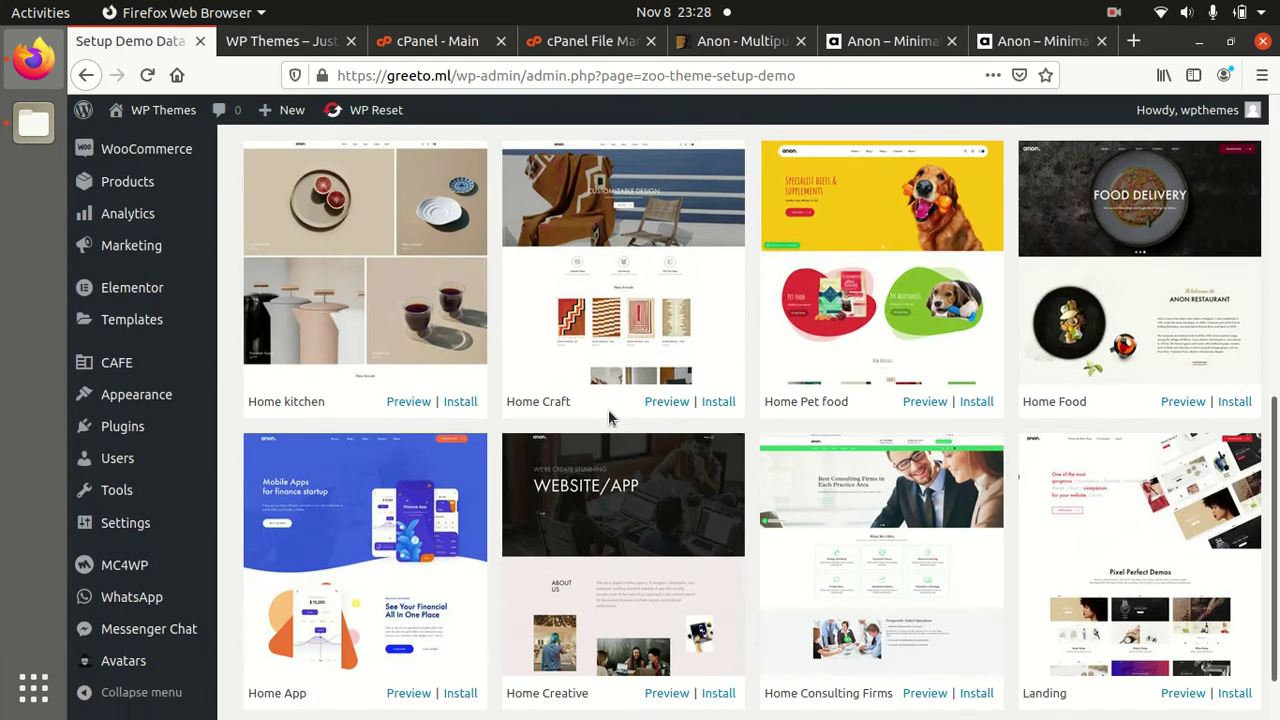
pyautogui.scroll(10, 609, 418)
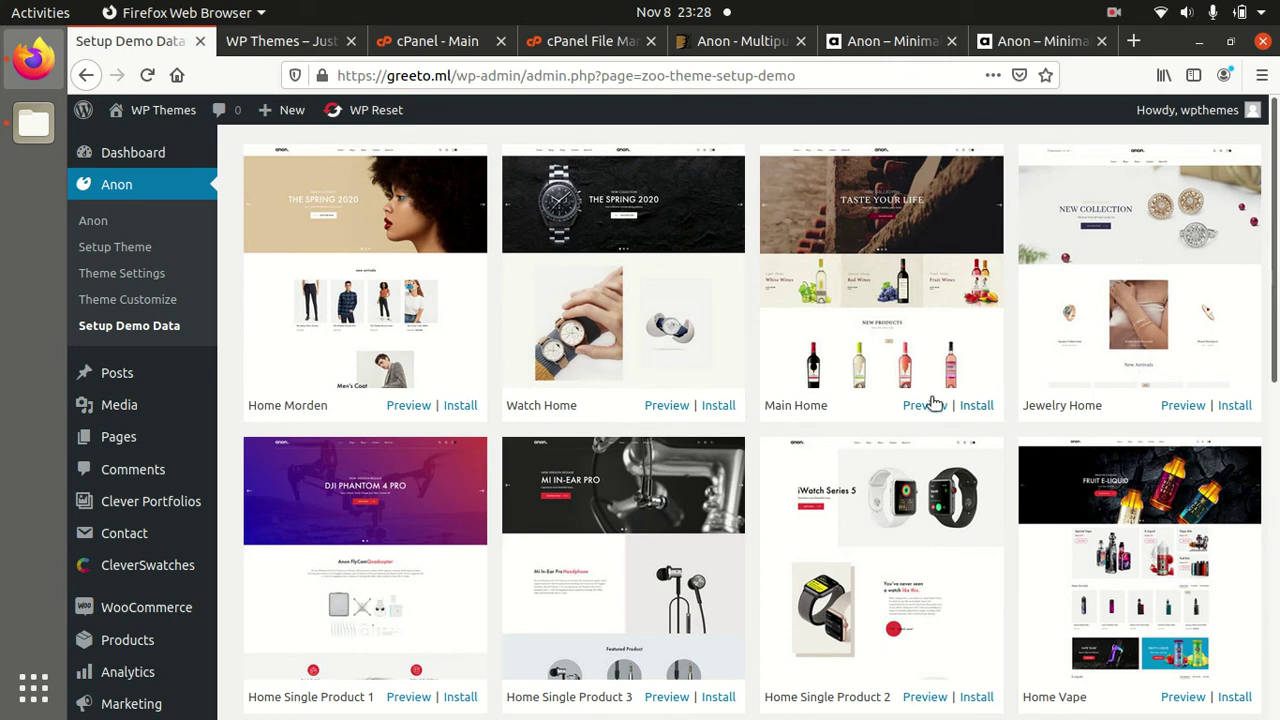
pyautogui.click(977, 406)
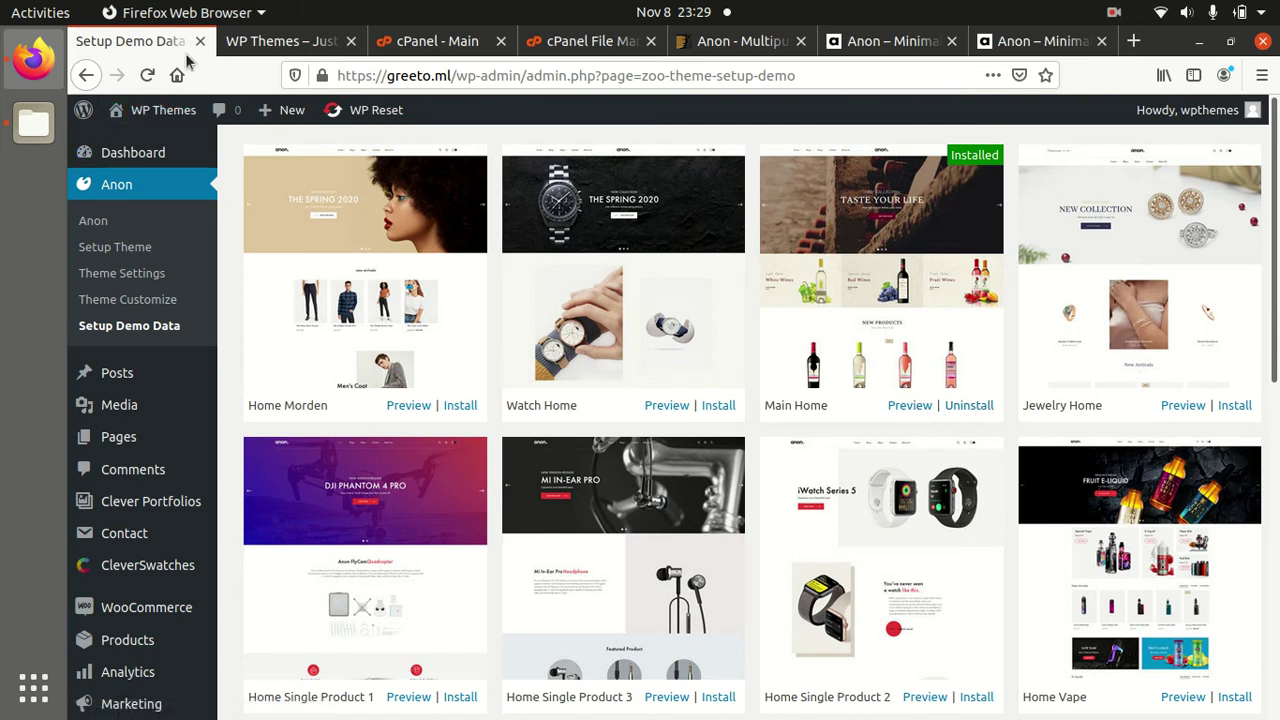
# Step: Open the greeto.ml site in a new browser tab and view the front page's header and slider
pyautogui.moveTo(151, 118)
pyautogui.middleClick(141, 150)
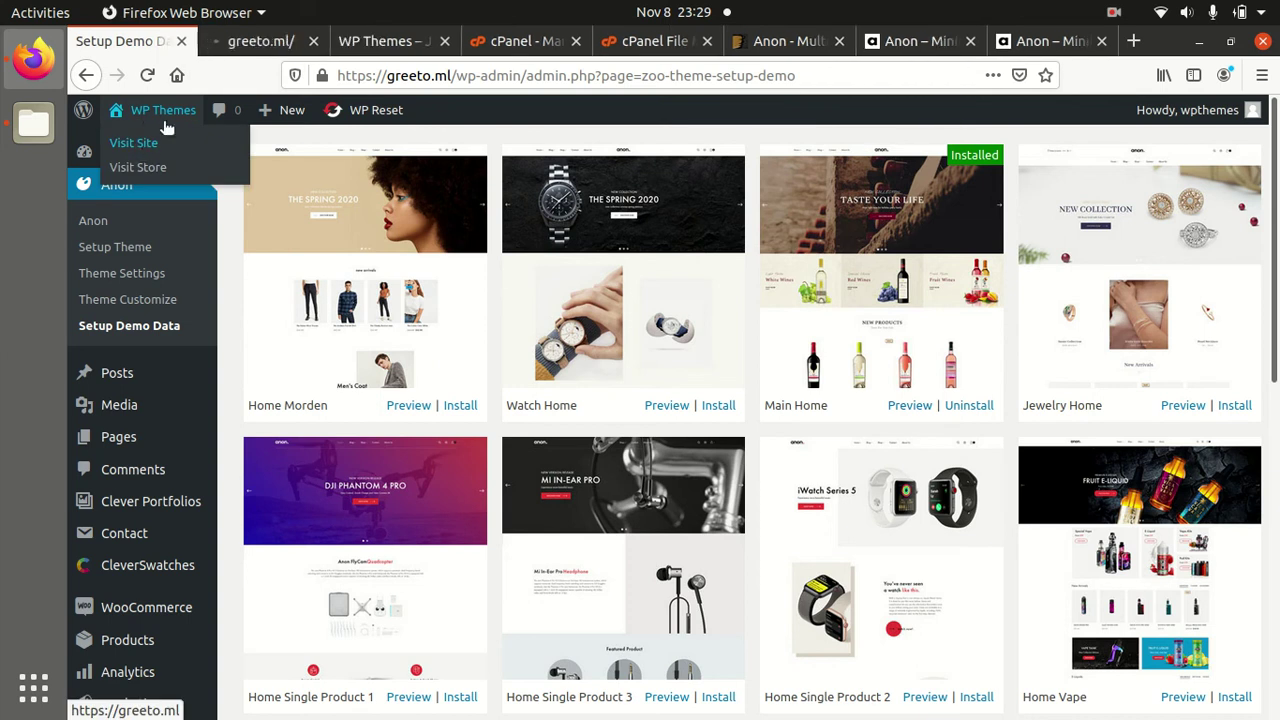
pyautogui.click(243, 45)
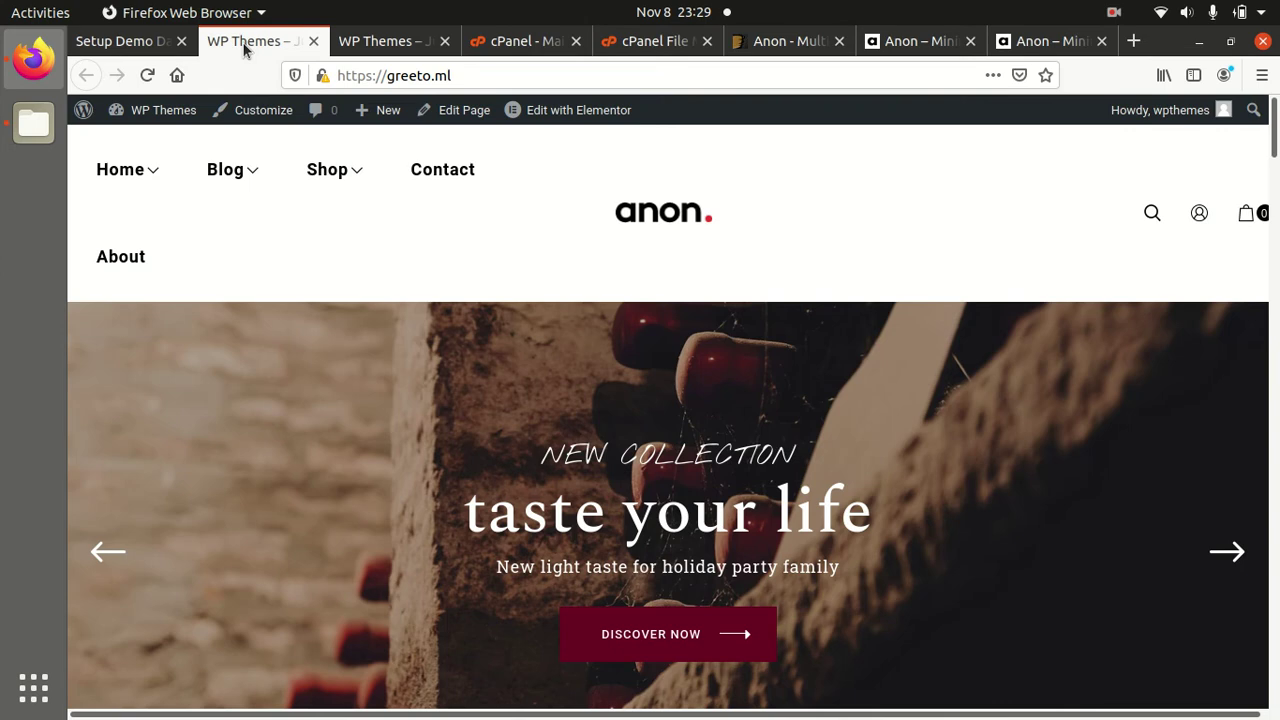
pyautogui.scroll(-2, 443, 175)
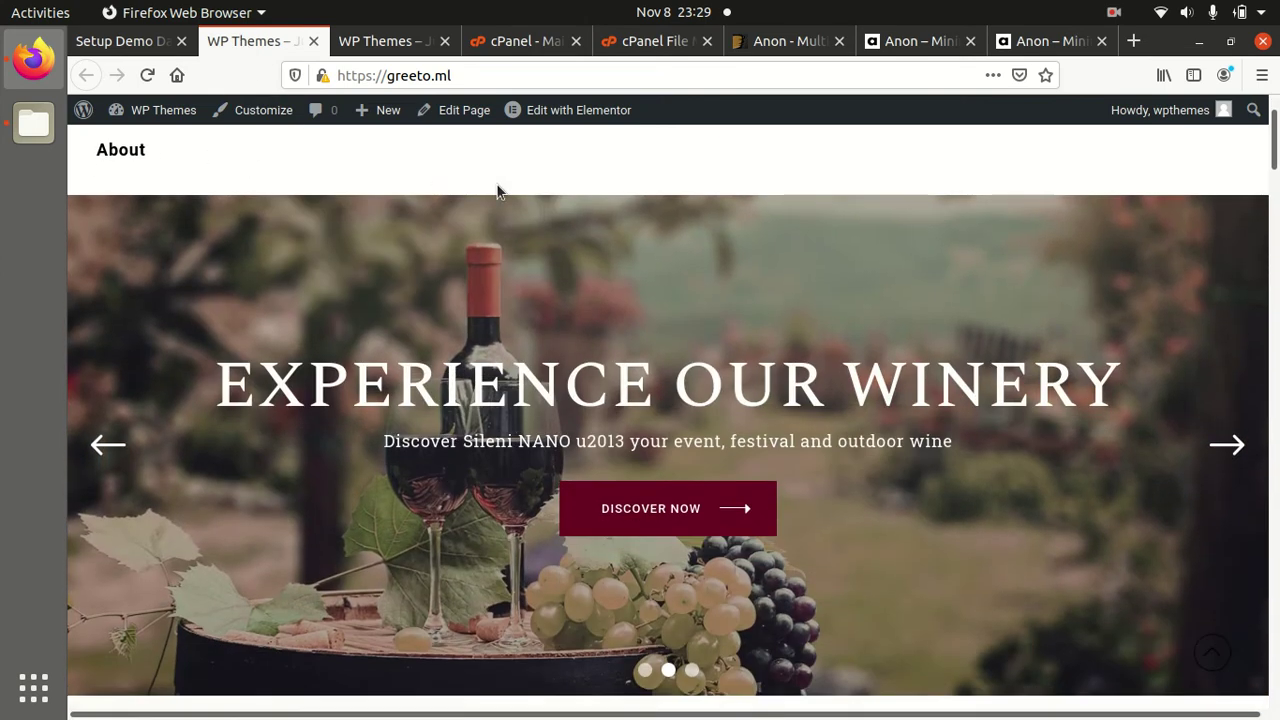
# Step: Open the Main Home live demo from the Anon theme's demo showcase in its own tab and close a duplicate showcase tab
pyautogui.click(1022, 44)
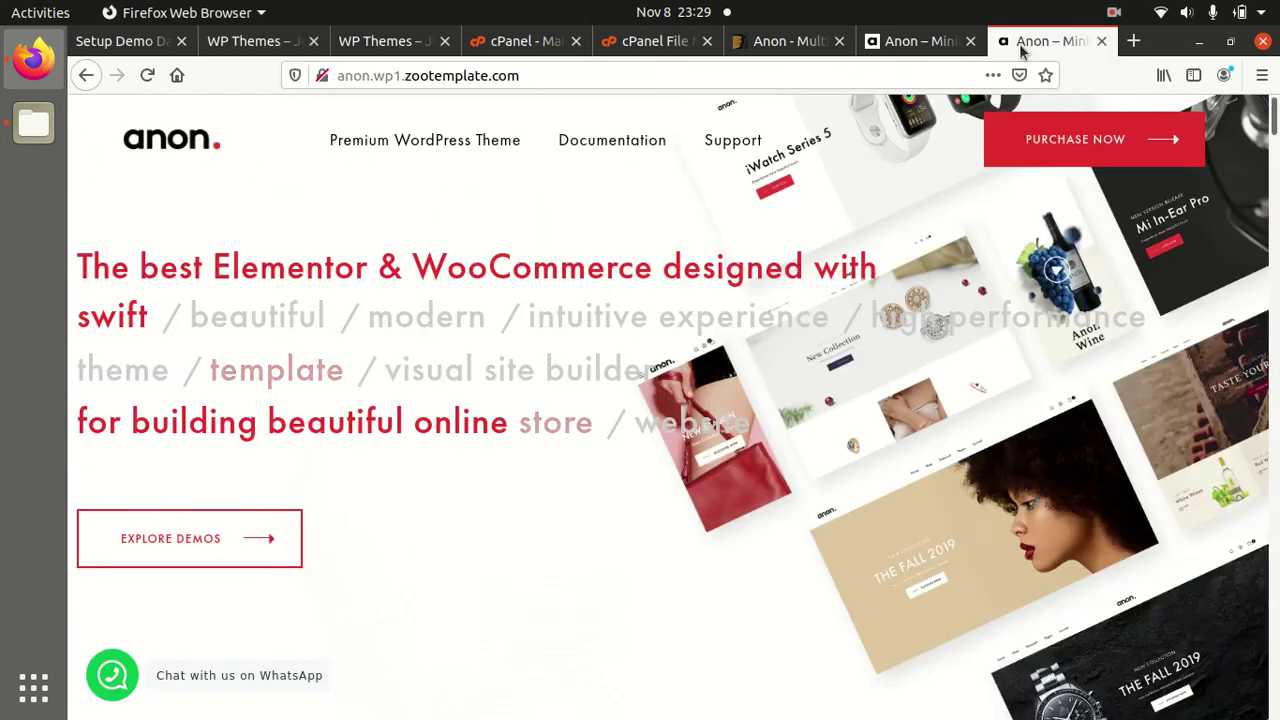
pyautogui.scroll(-10, 866, 241)
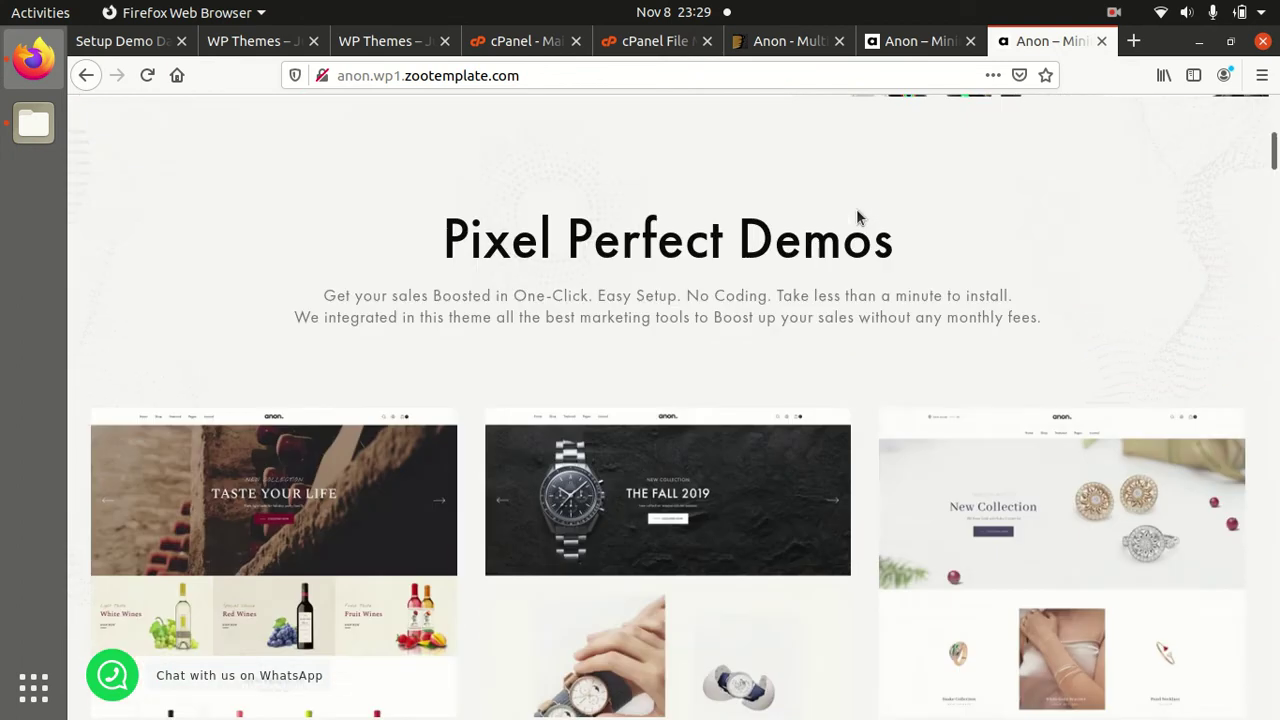
pyautogui.scroll(-3, 827, 213)
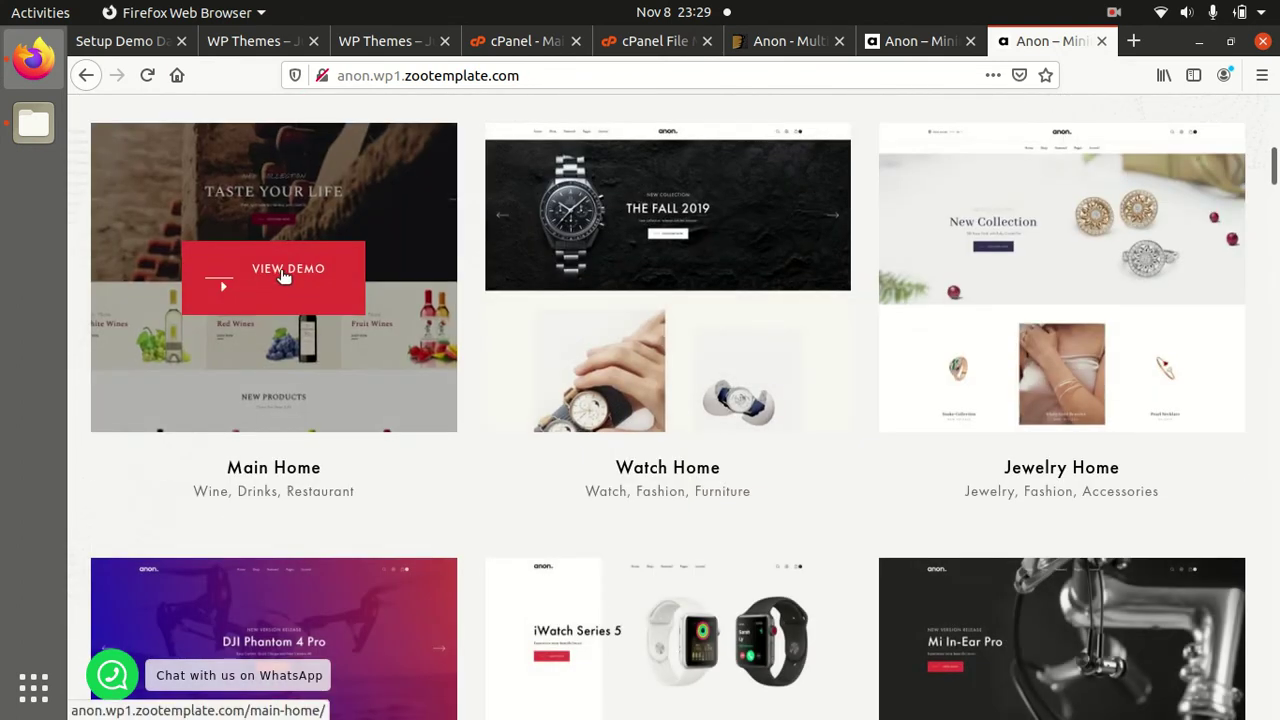
pyautogui.click(297, 277)
pyautogui.click(840, 42)
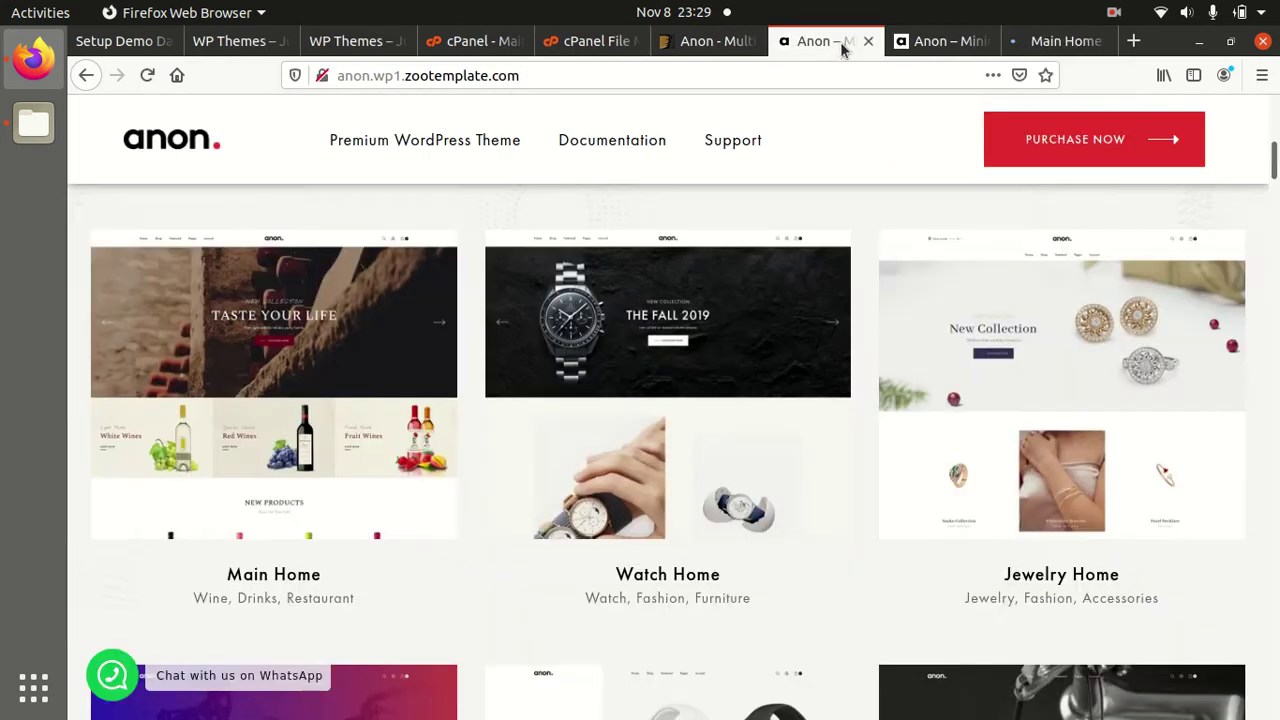
pyautogui.click(868, 42)
pyautogui.click(940, 41)
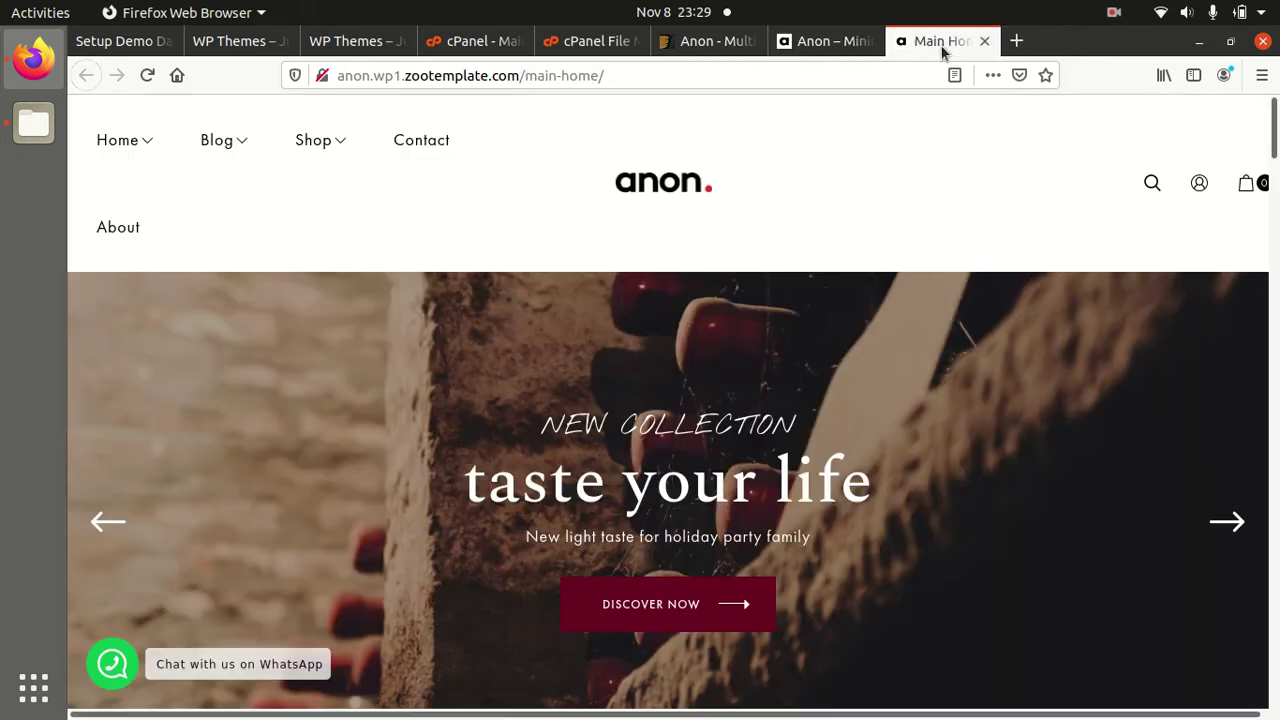
# Step: Look through the Main Home demo page from its slider down to the Anon Wine Cellars section
pyautogui.scroll(-8, 674, 331)
pyautogui.scroll(4, 675, 332)
pyautogui.scroll(3, 675, 332)
pyautogui.scroll(-10, 675, 332)
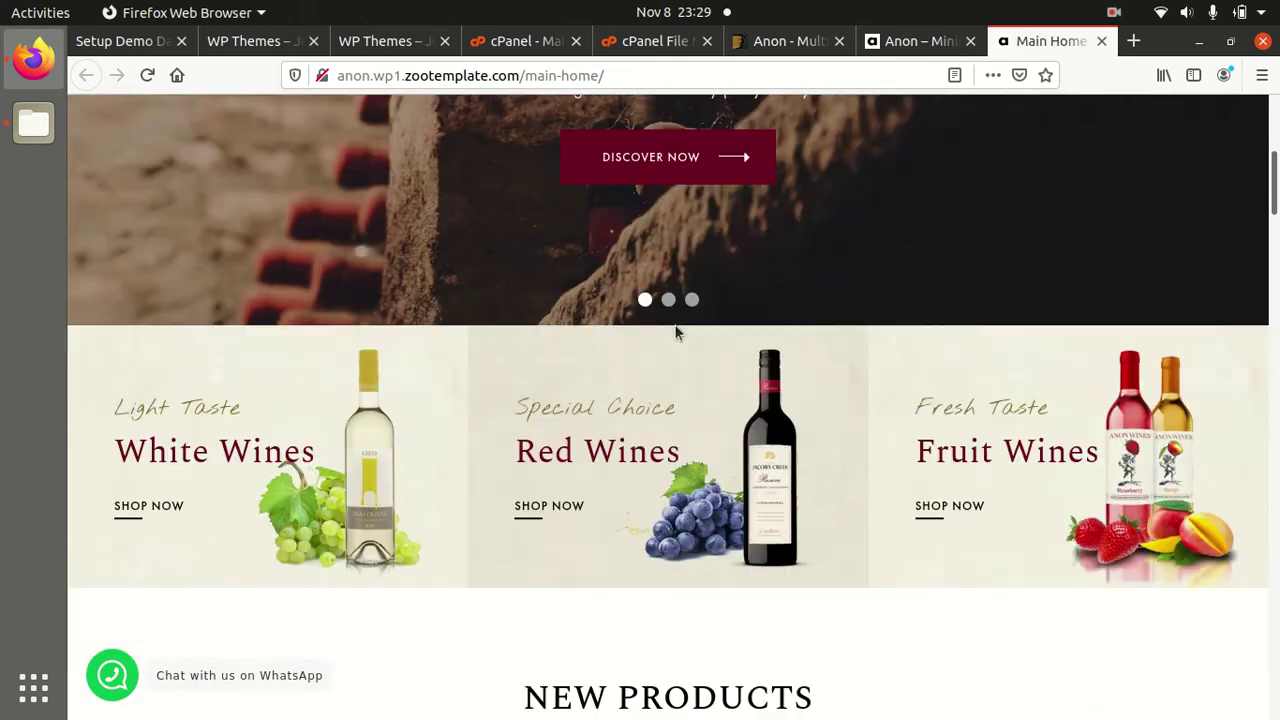
pyautogui.scroll(-8, 674, 324)
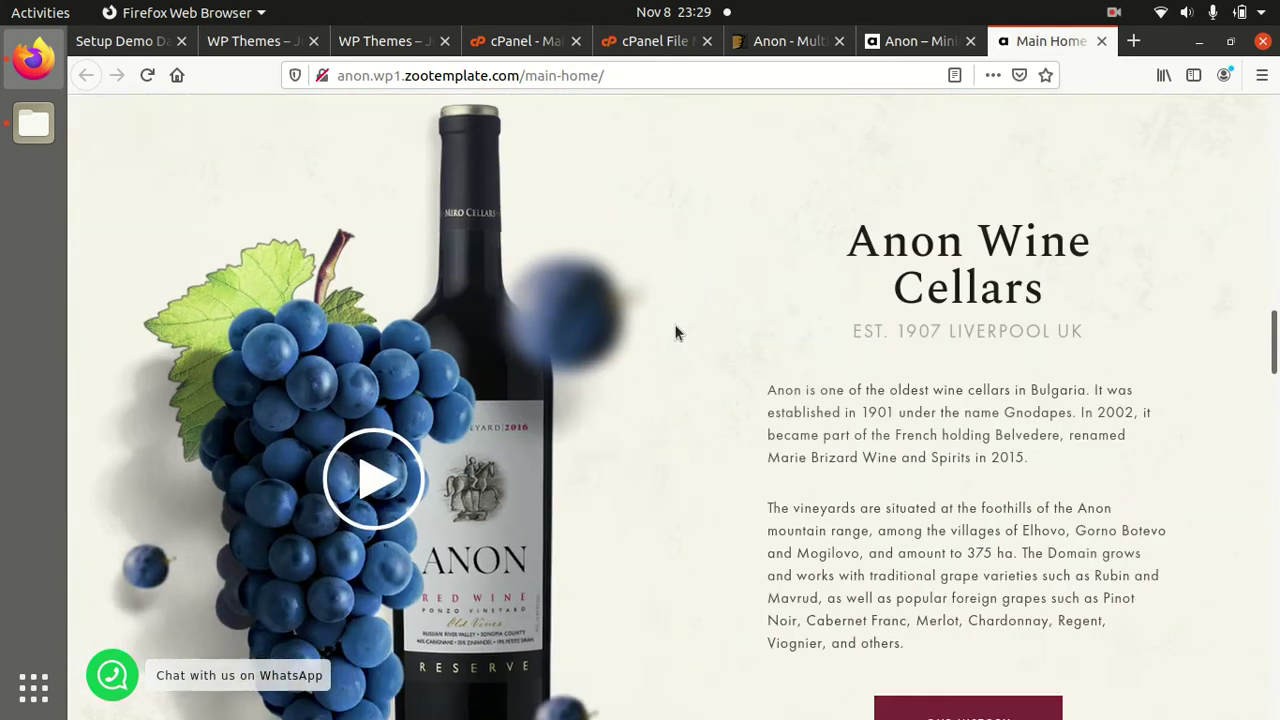
# Step: Return to the greeto.ml front page and compare its products, wine cellars, services and testimonial sections with the demo
pyautogui.click(255, 41)
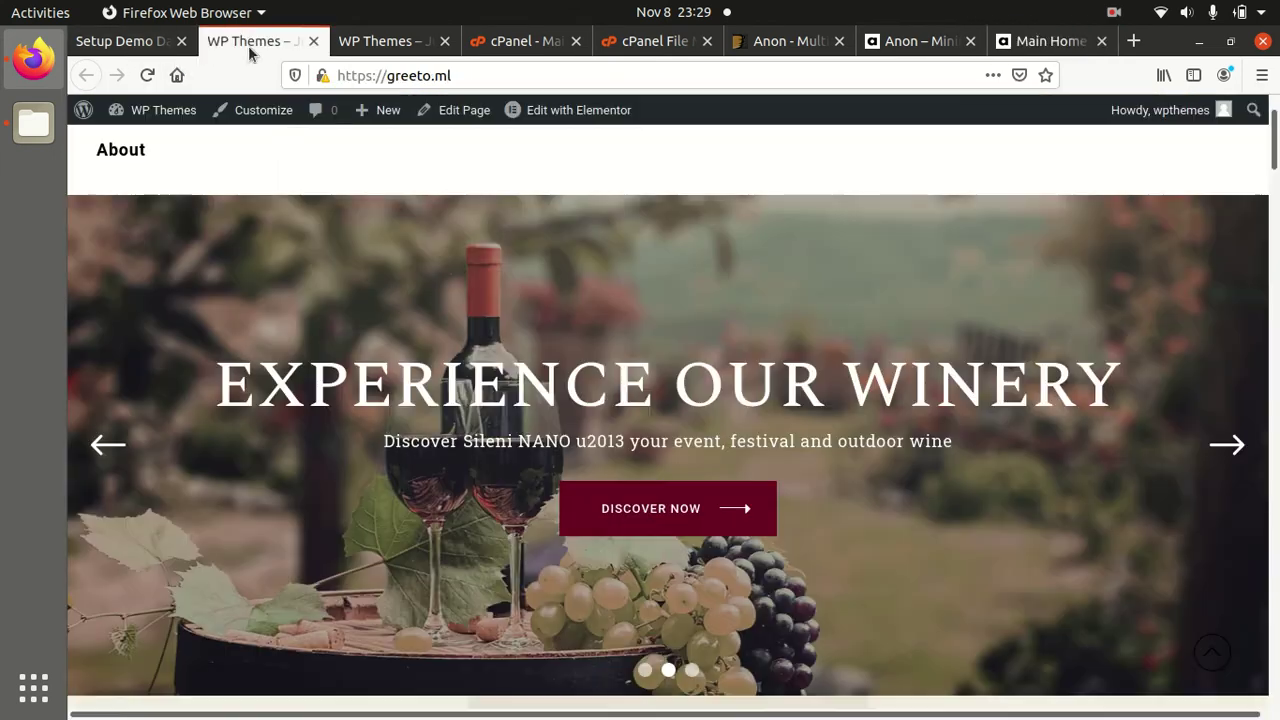
pyautogui.scroll(-10, 442, 263)
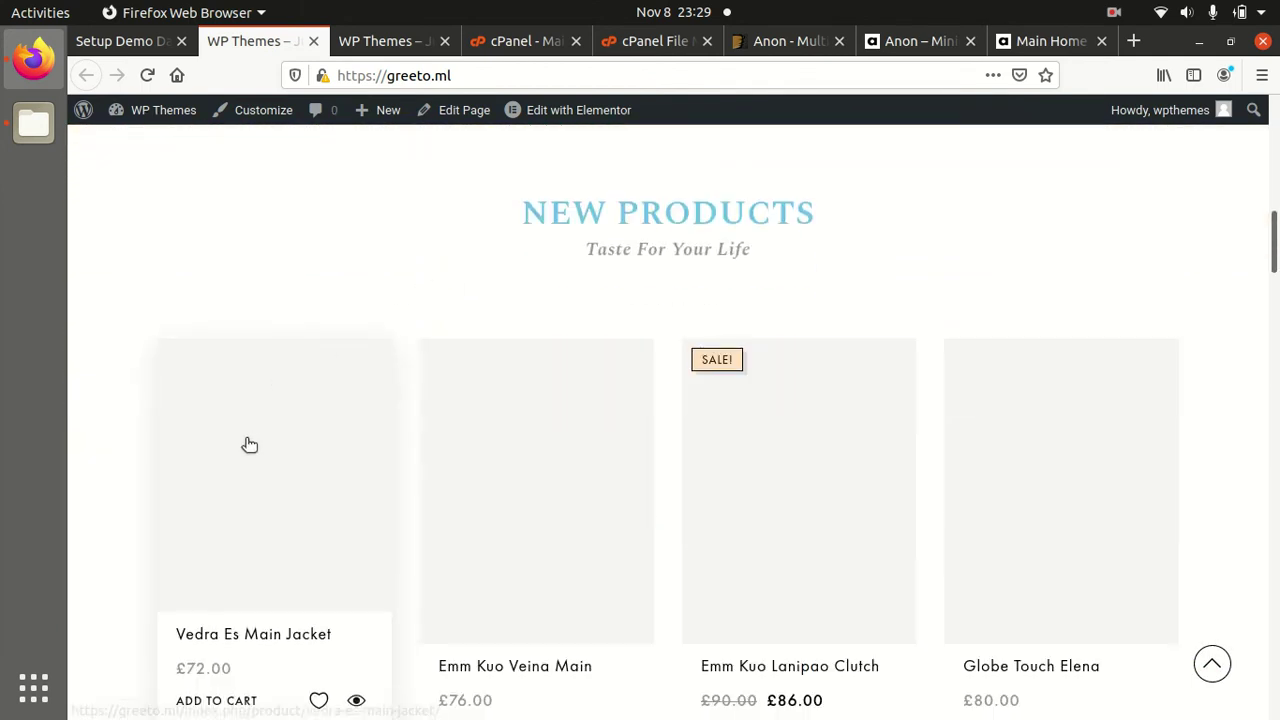
pyautogui.scroll(-7, 124, 398)
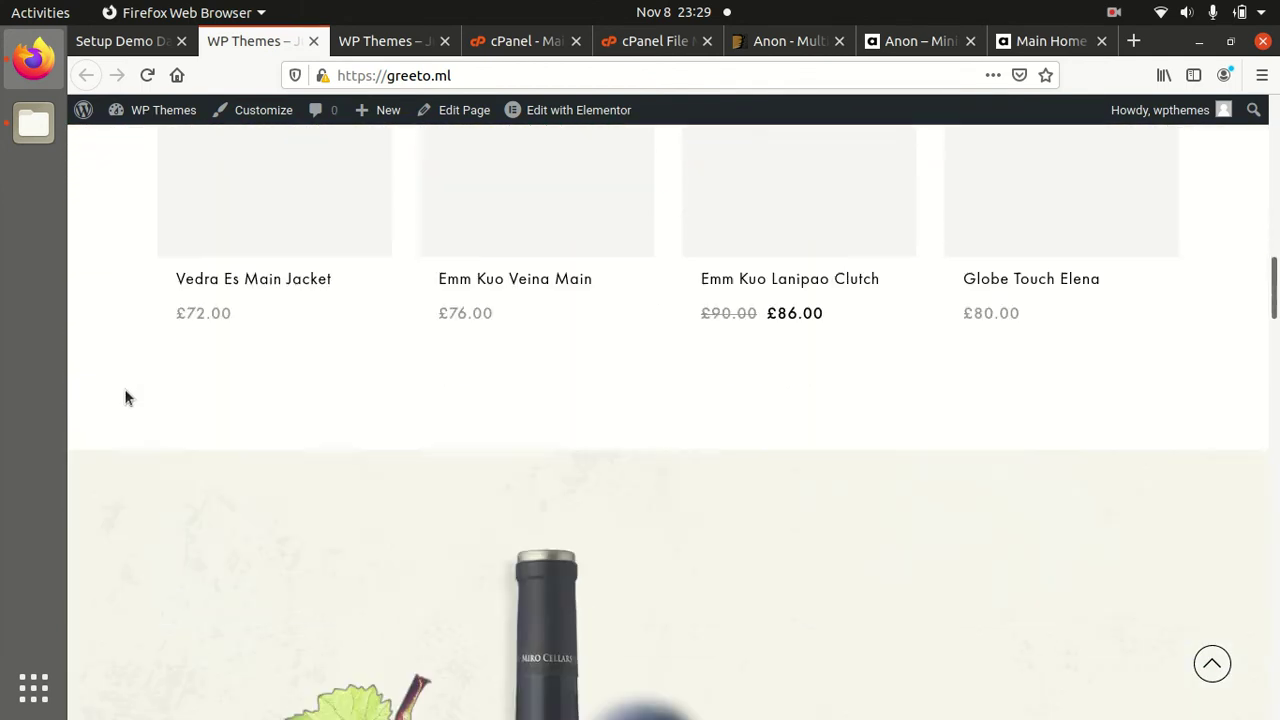
pyautogui.scroll(6, 124, 398)
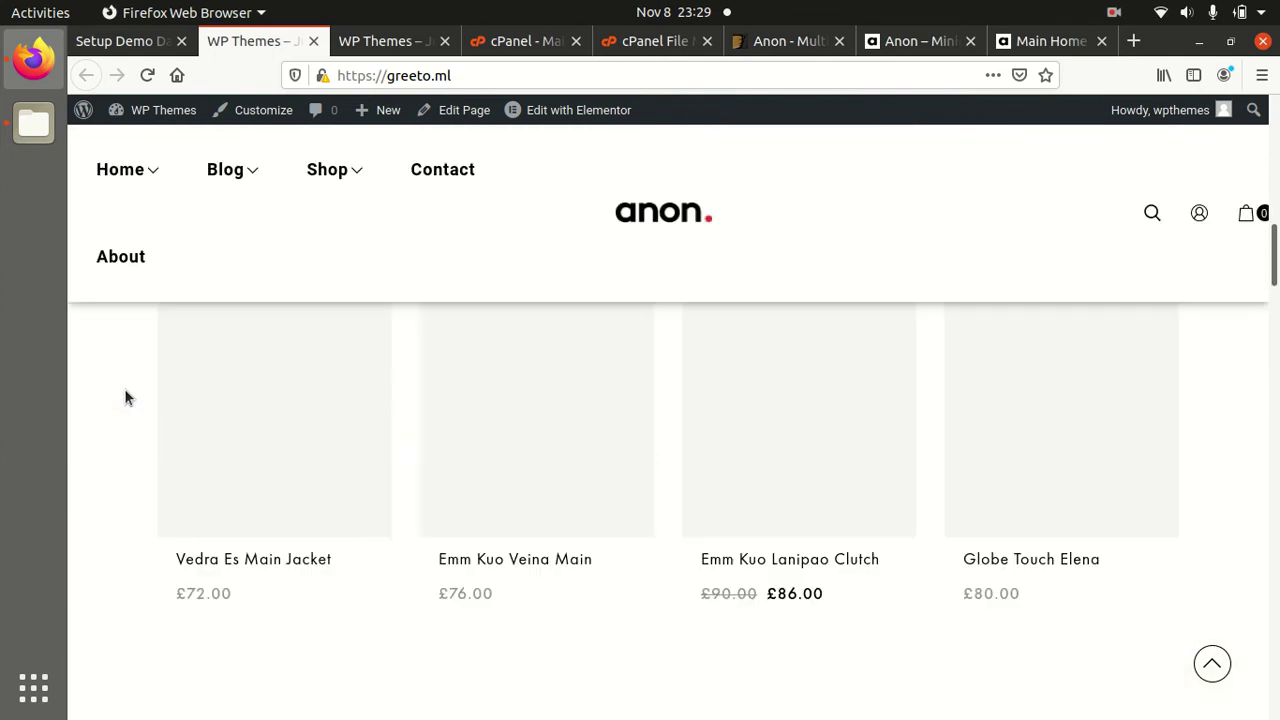
pyautogui.scroll(-2, 231, 394)
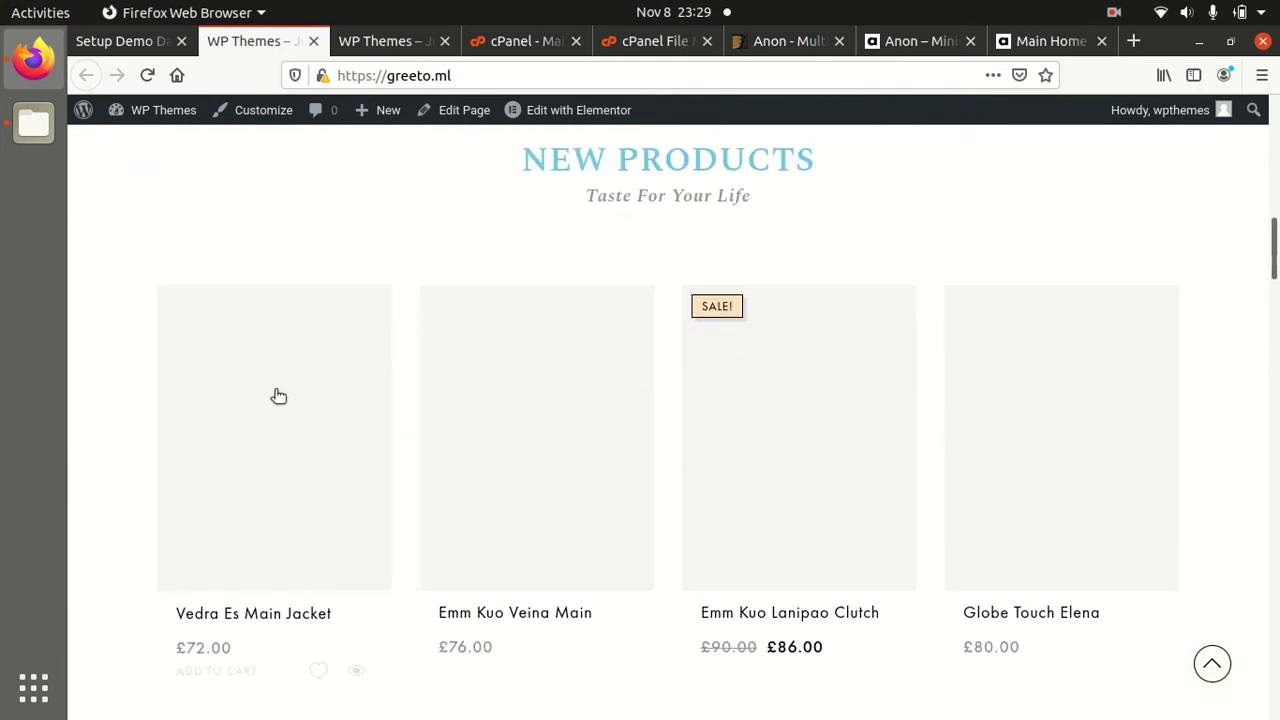
pyautogui.scroll(-10, 789, 468)
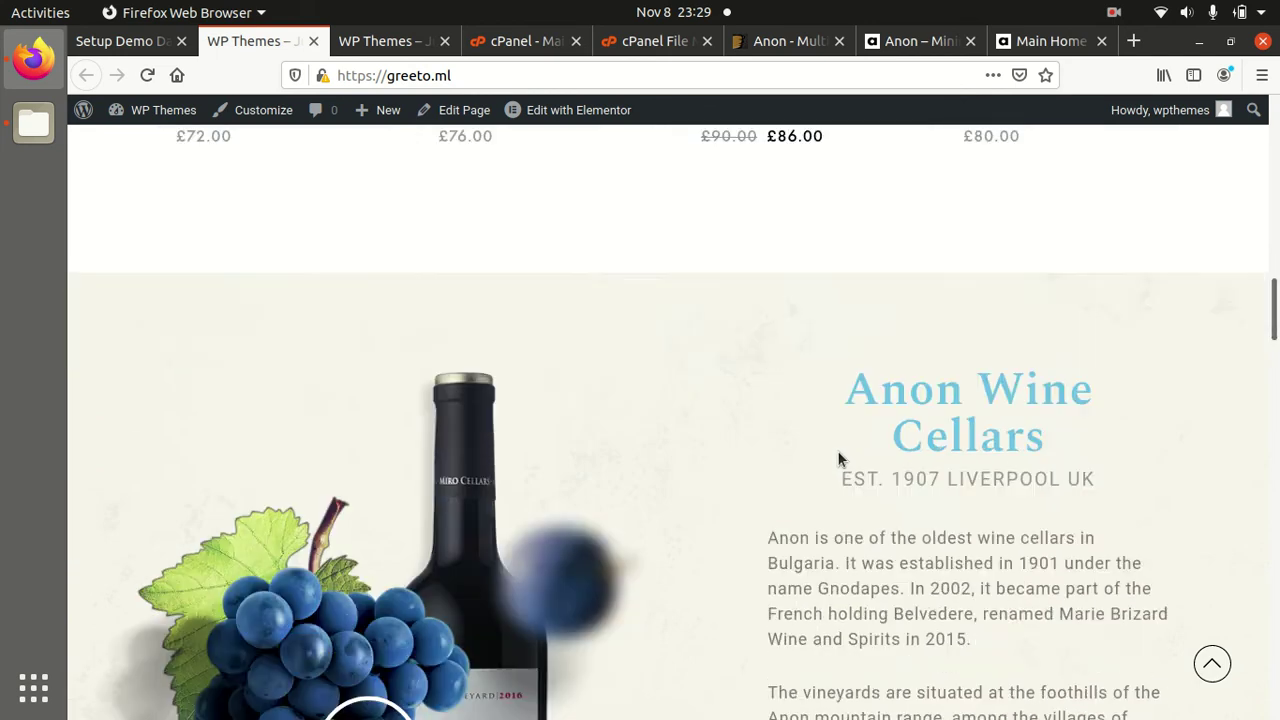
pyautogui.scroll(-8, 837, 457)
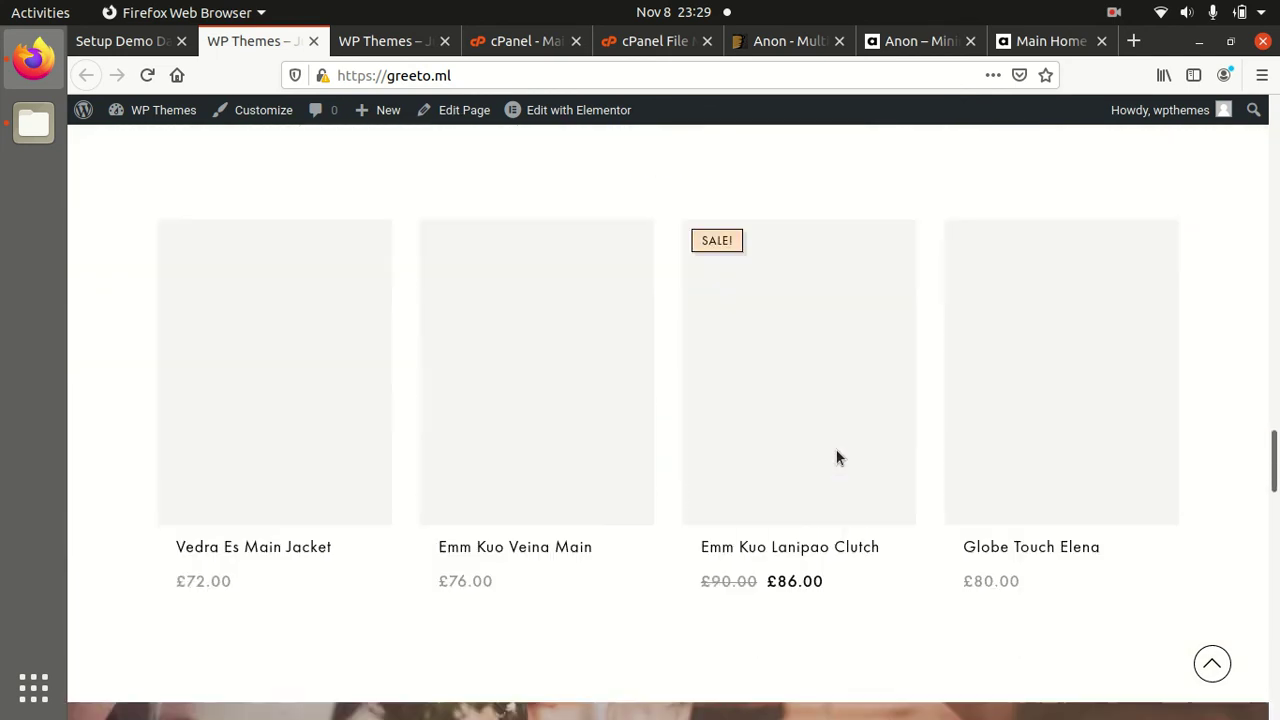
pyautogui.scroll(-6, 609, 393)
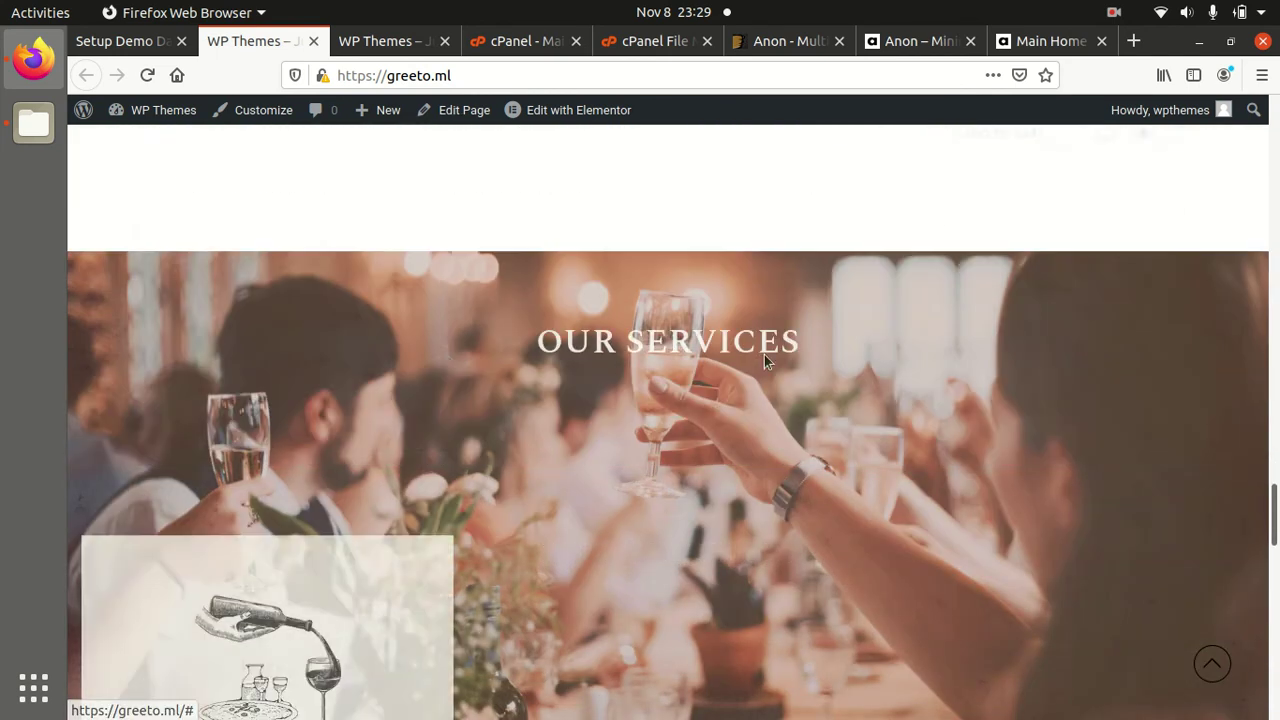
pyautogui.scroll(-10, 773, 366)
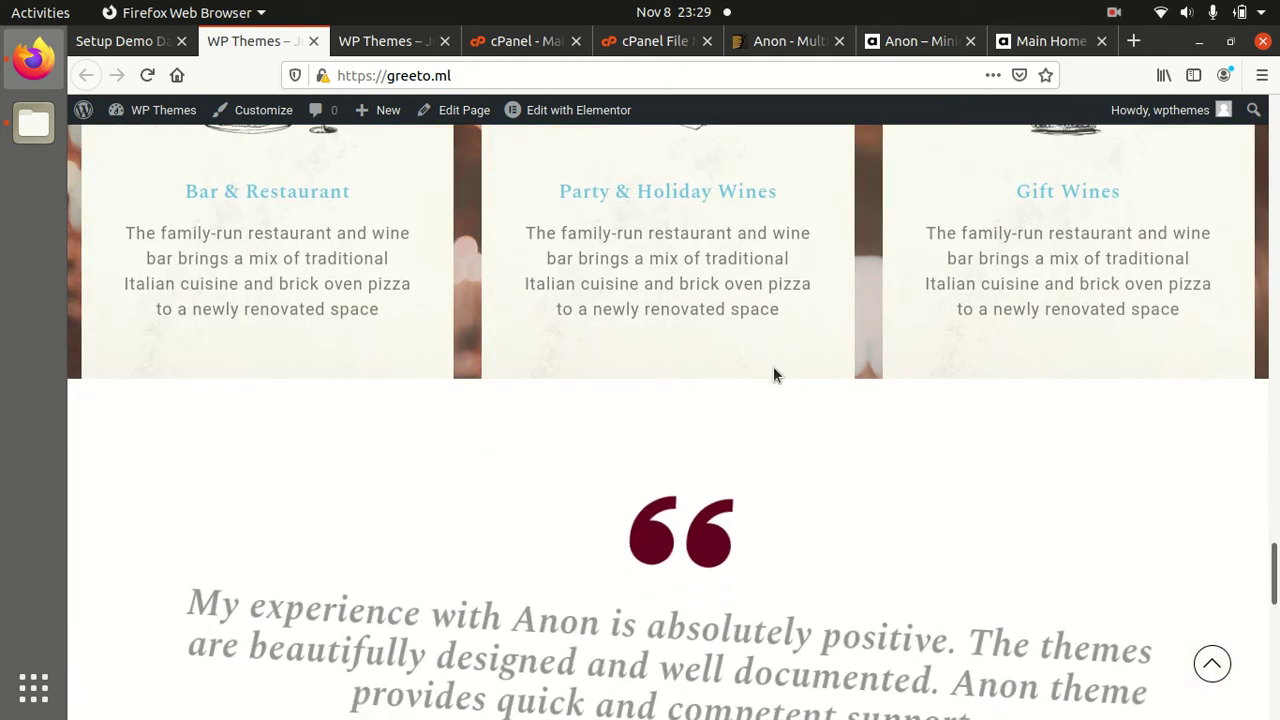
pyautogui.scroll(14, 773, 366)
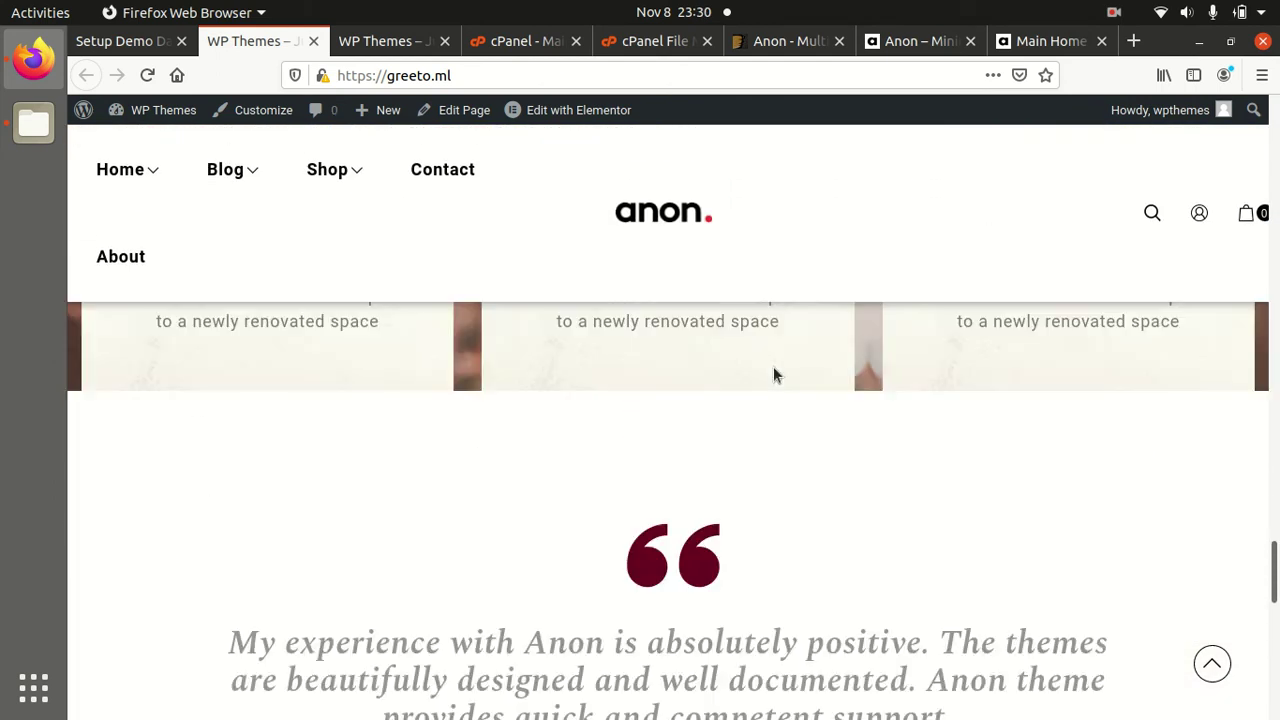
# Step: Open the Products Left Sidebar shop layout from the site's navigation and follow its logo to the home page
pyautogui.moveTo(329, 177)
pyautogui.moveTo(397, 257)
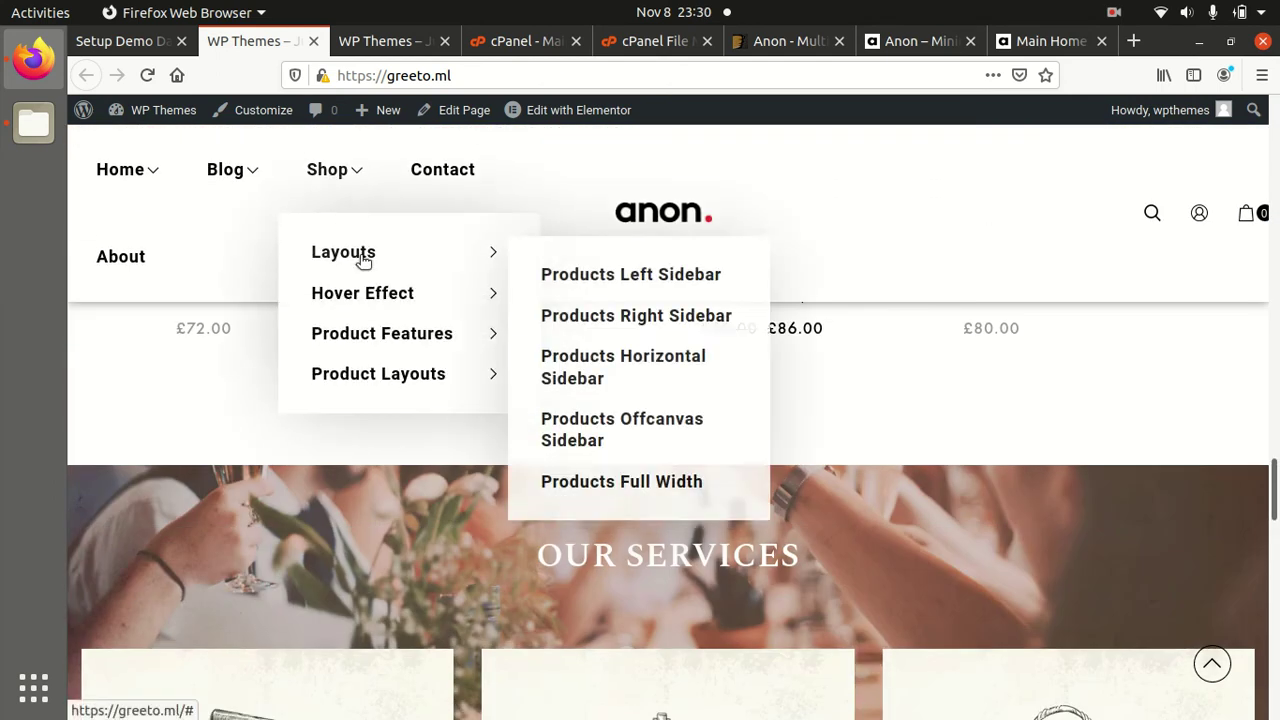
pyautogui.click(604, 285)
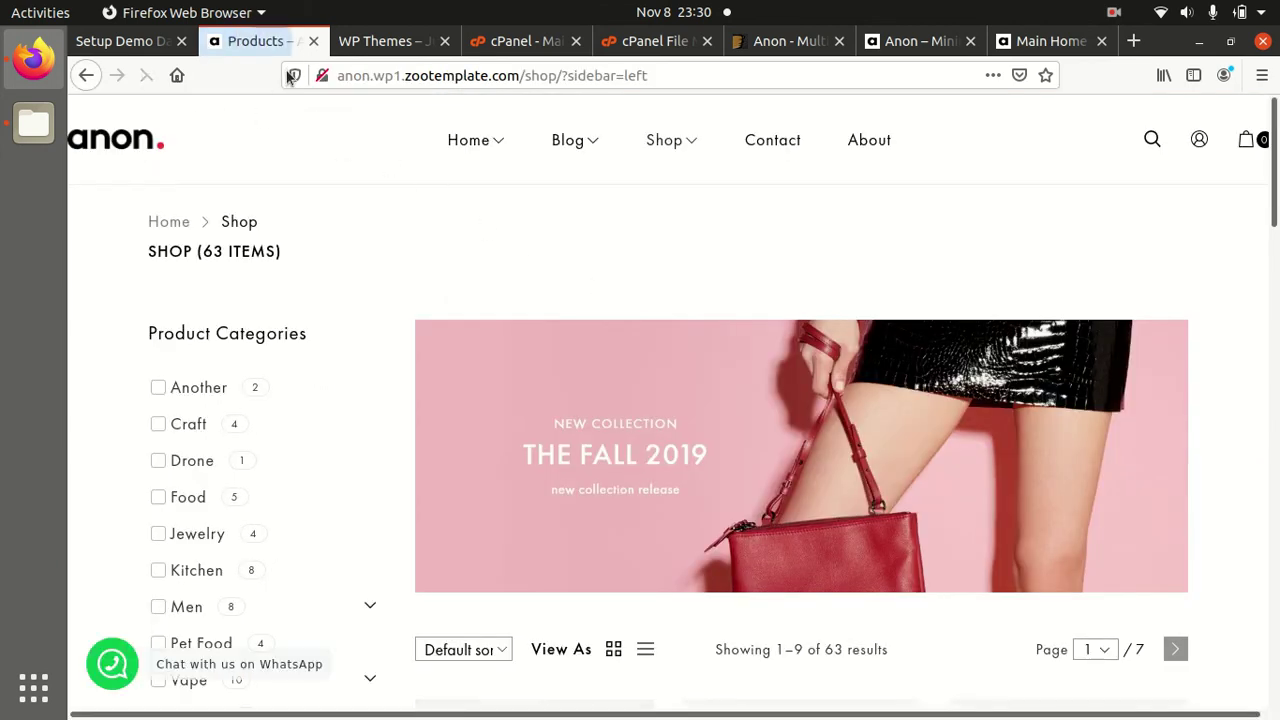
pyautogui.click(82, 143)
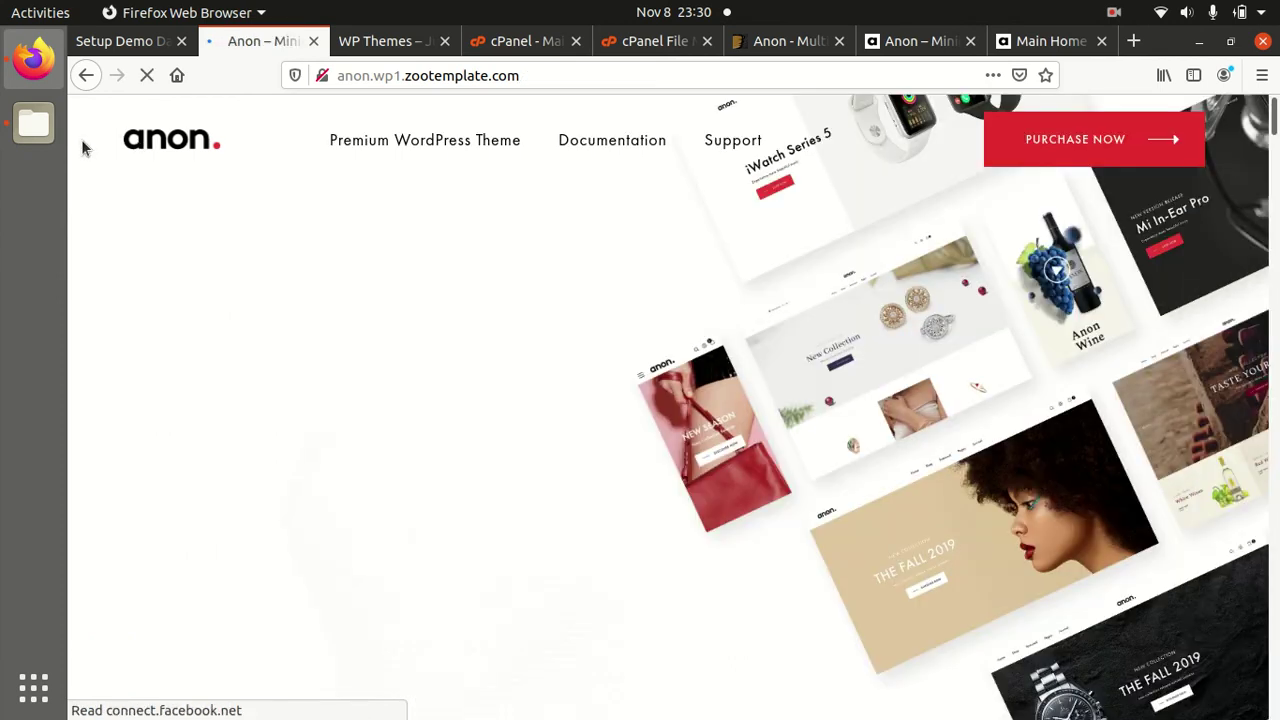
# Step: Reopen the greeto.ml site from the WordPress dashboard in a new tab and close the tab showing the vendor's demo
pyautogui.click(140, 46)
pyautogui.middleClick(145, 145)
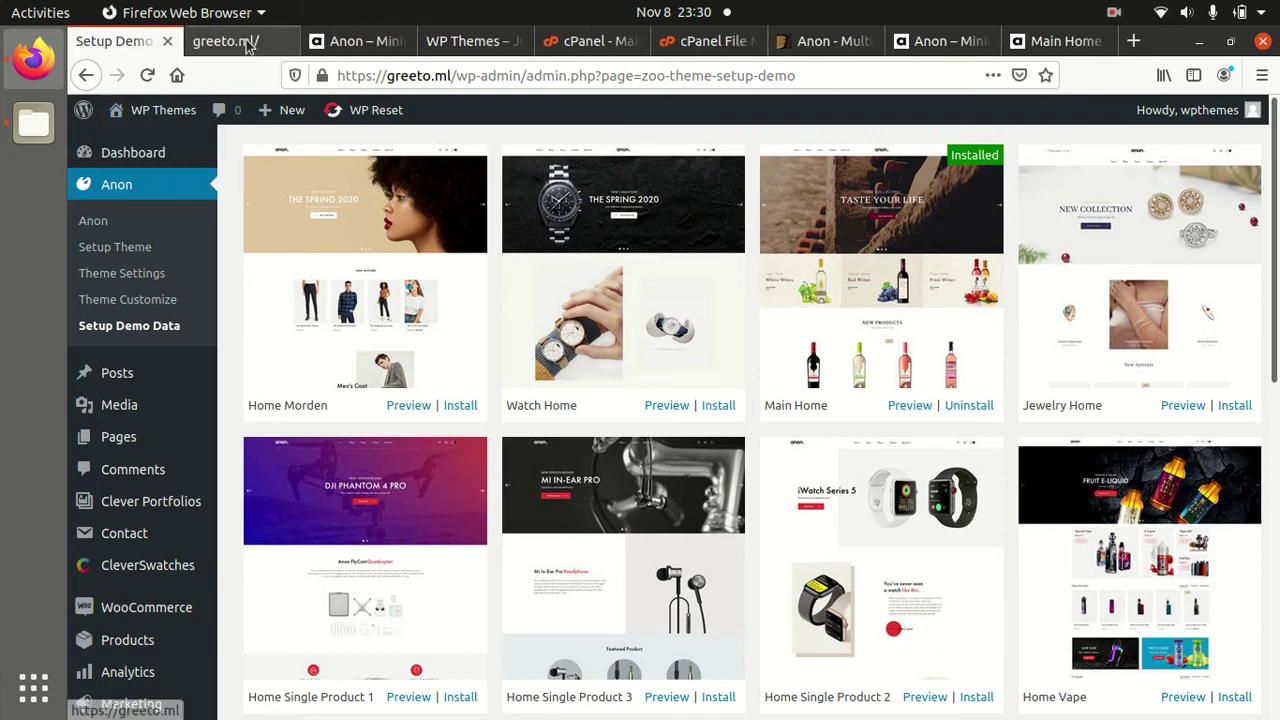
pyautogui.click(246, 42)
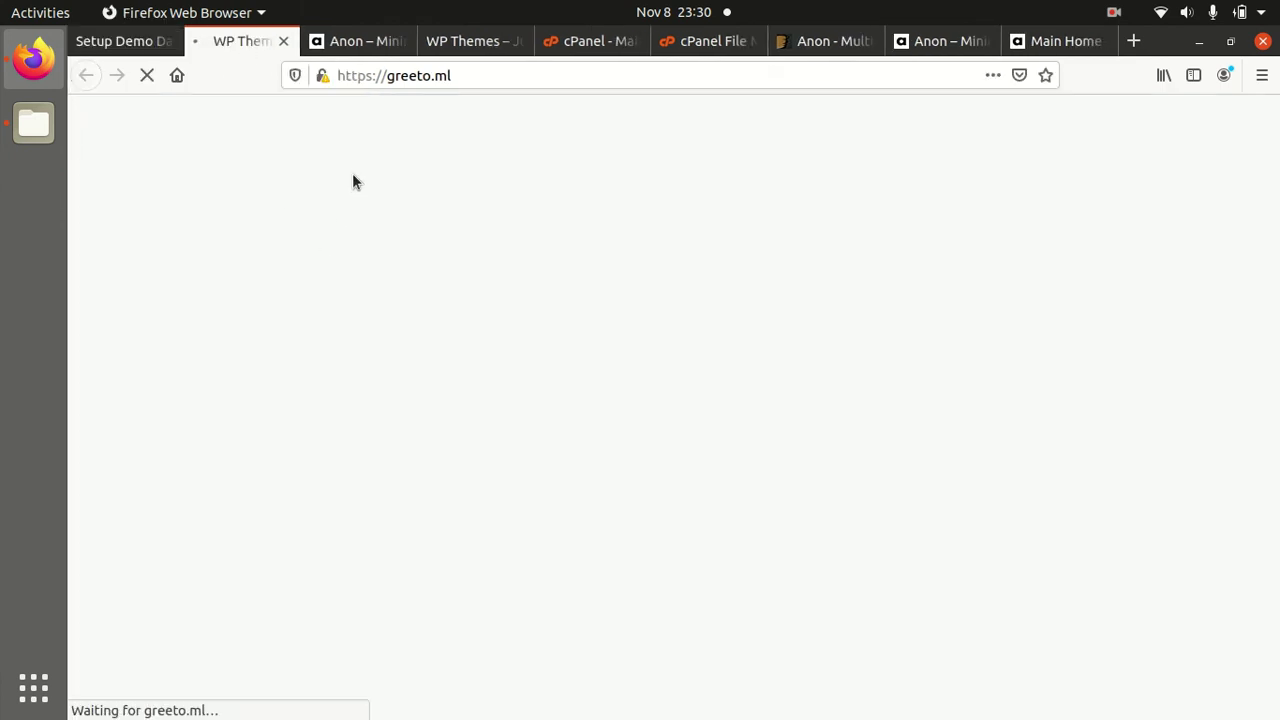
pyautogui.click(366, 41)
# Step: Reload the outdated greeto.ml front page and examine the Home, Blog and Shop submenus in its navigation
pyautogui.click(402, 41)
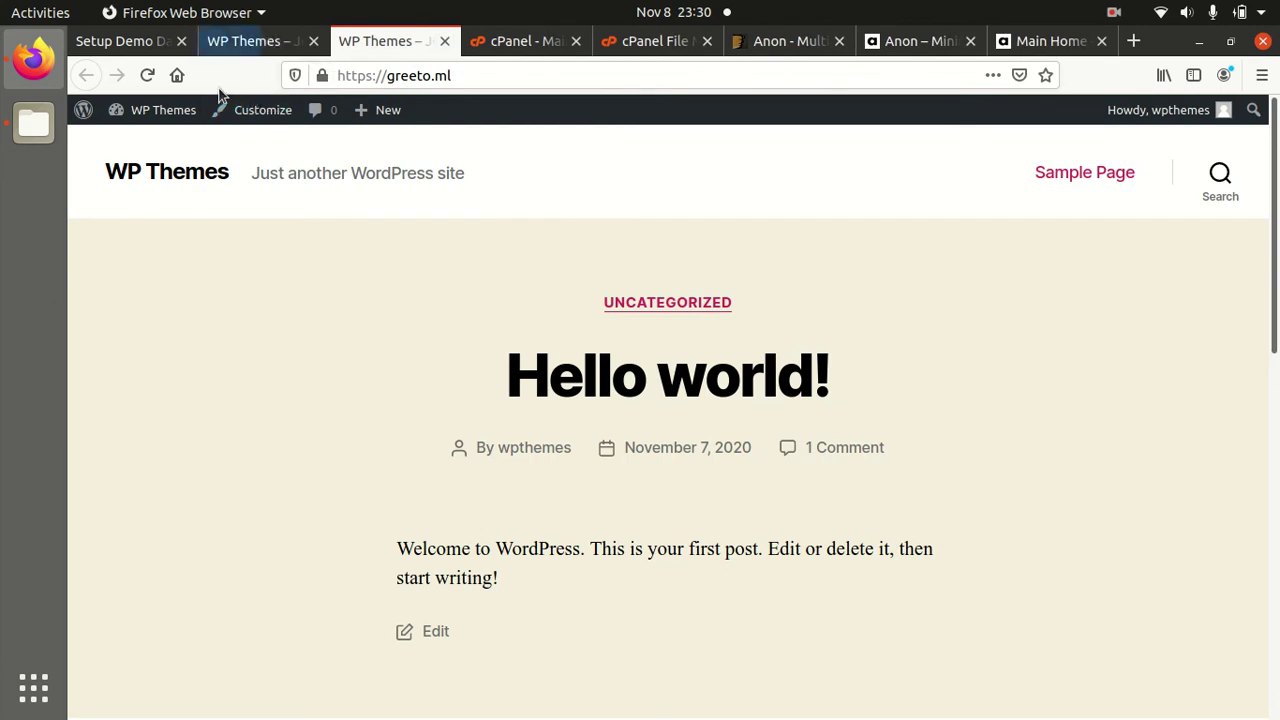
pyautogui.click(150, 75)
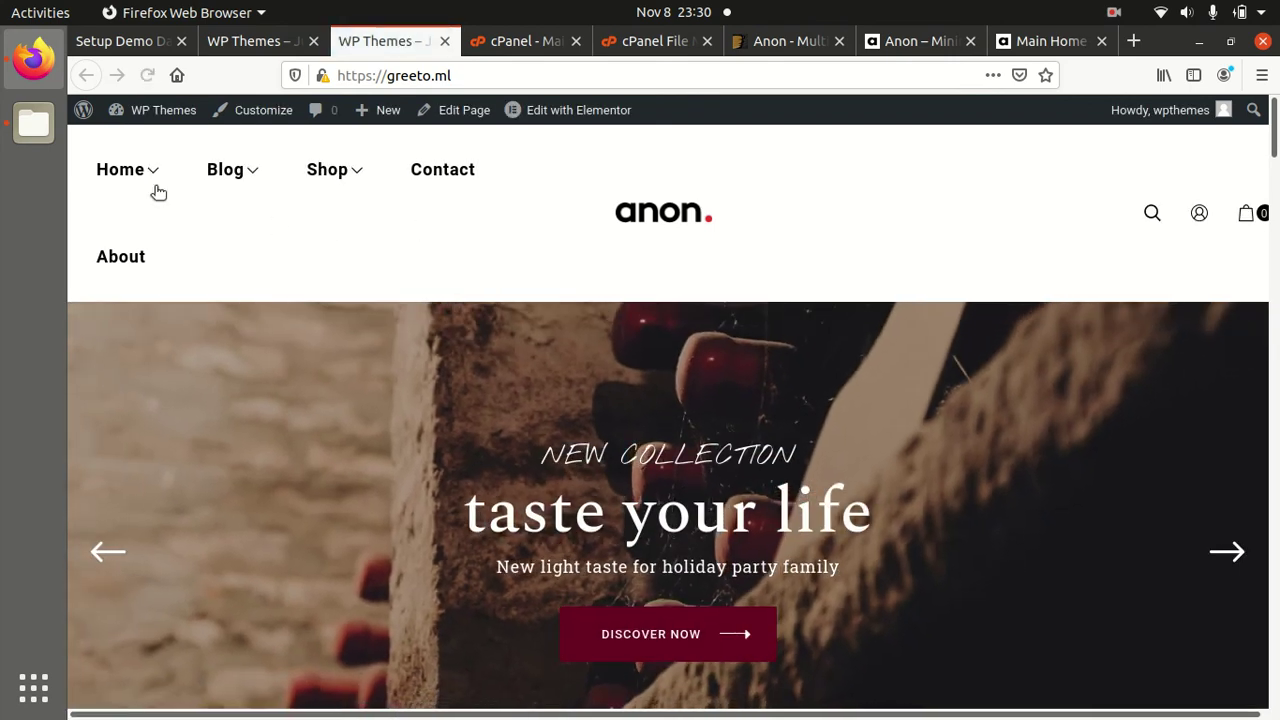
pyautogui.moveTo(140, 170)
pyautogui.moveTo(323, 180)
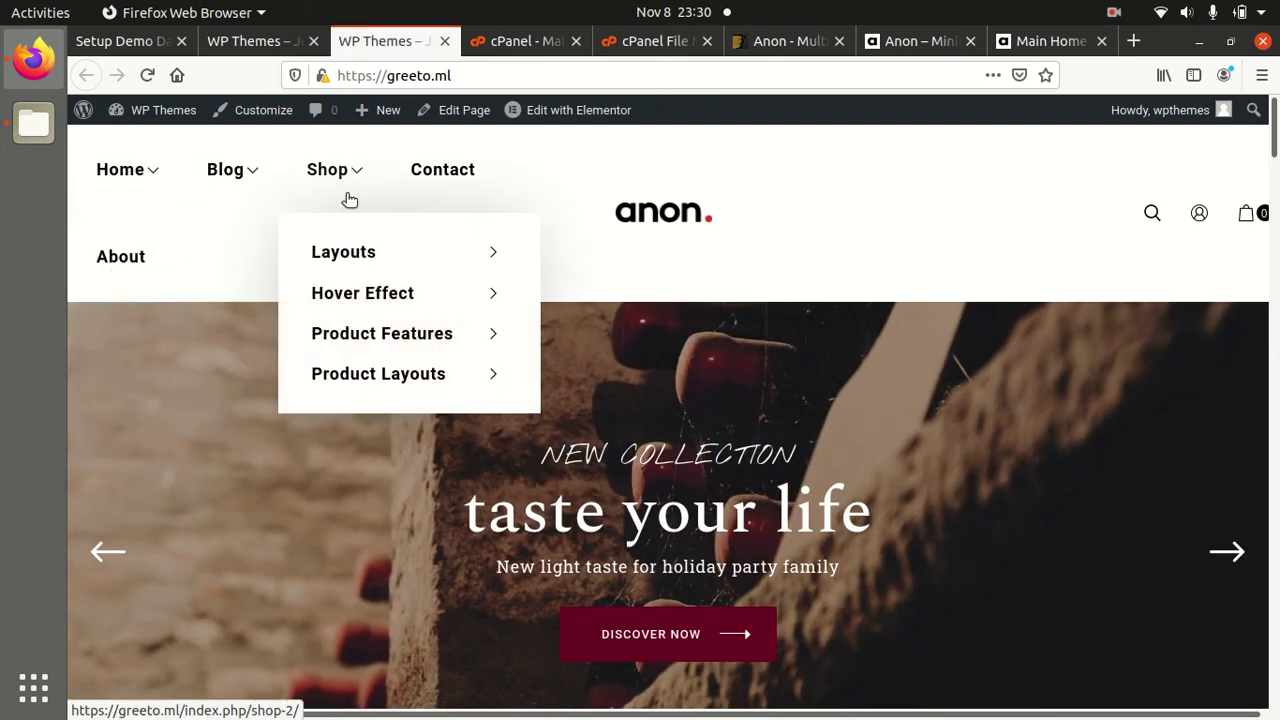
pyautogui.moveTo(357, 254)
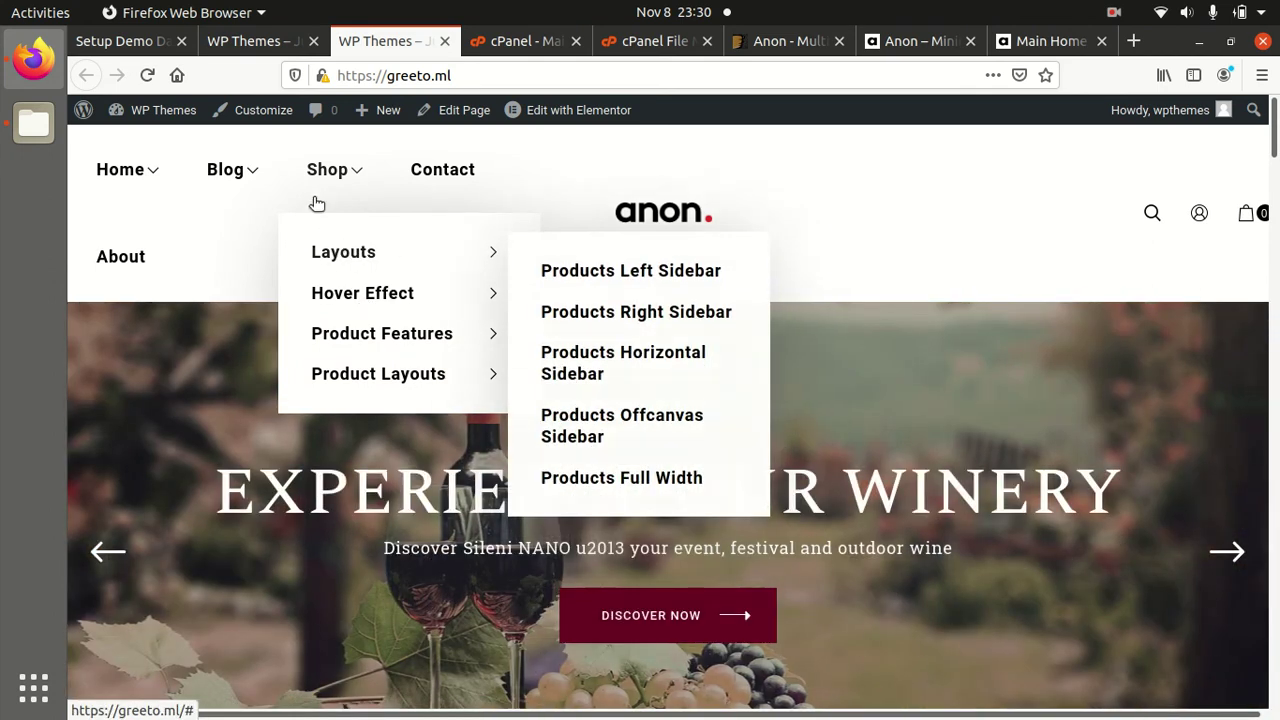
pyautogui.moveTo(220, 175)
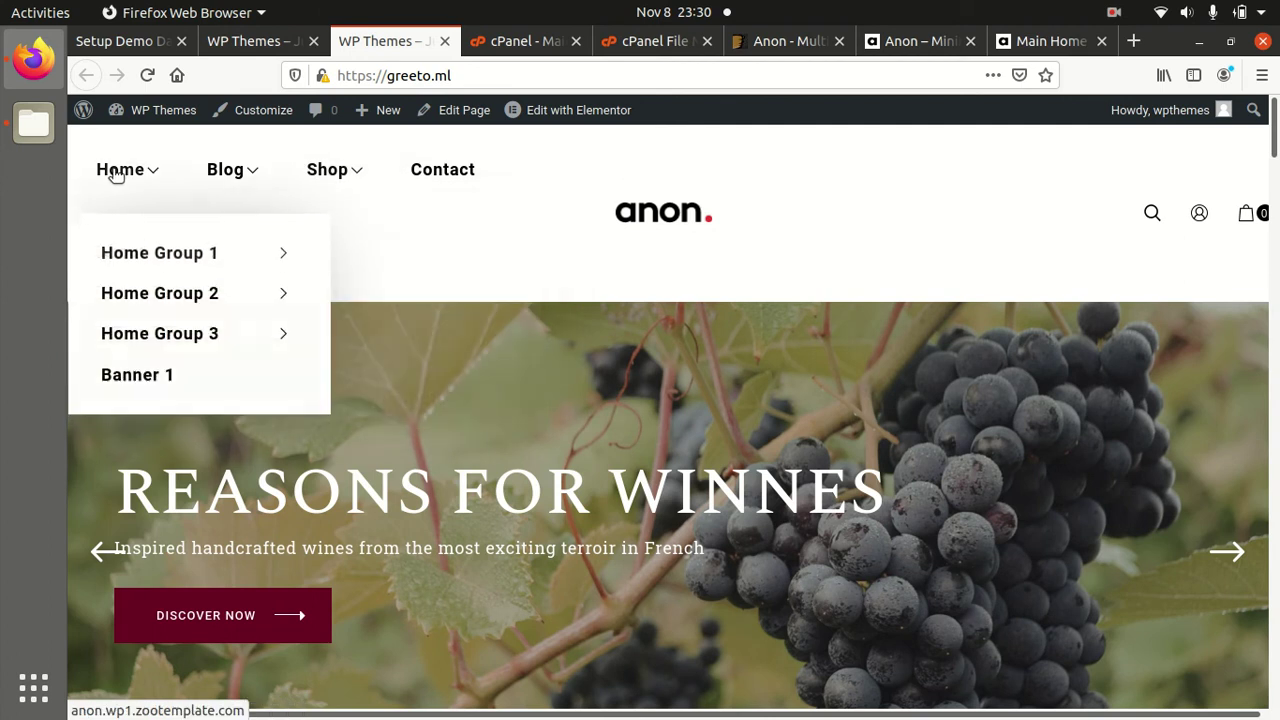
pyautogui.moveTo(139, 255)
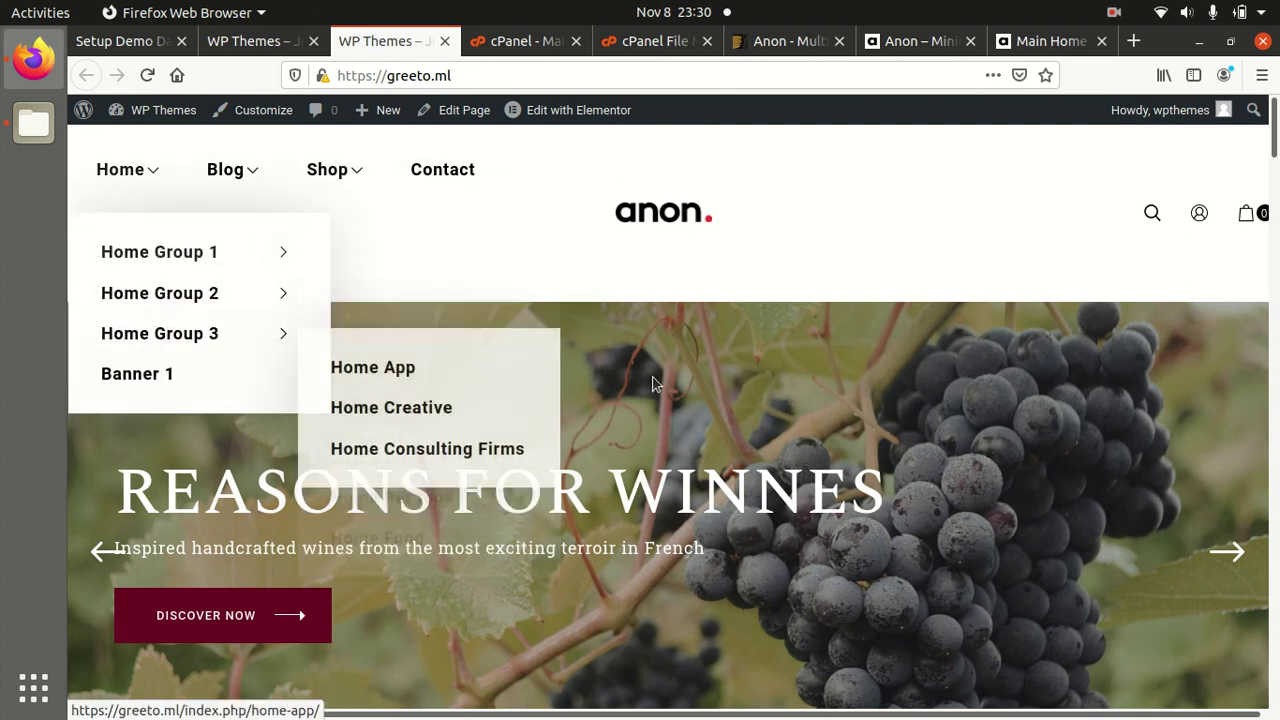
# Step: Try the Red Wines shop link on the front page and open the Emm Kuo Veina Main product from New Products
pyautogui.scroll(-10, 820, 397)
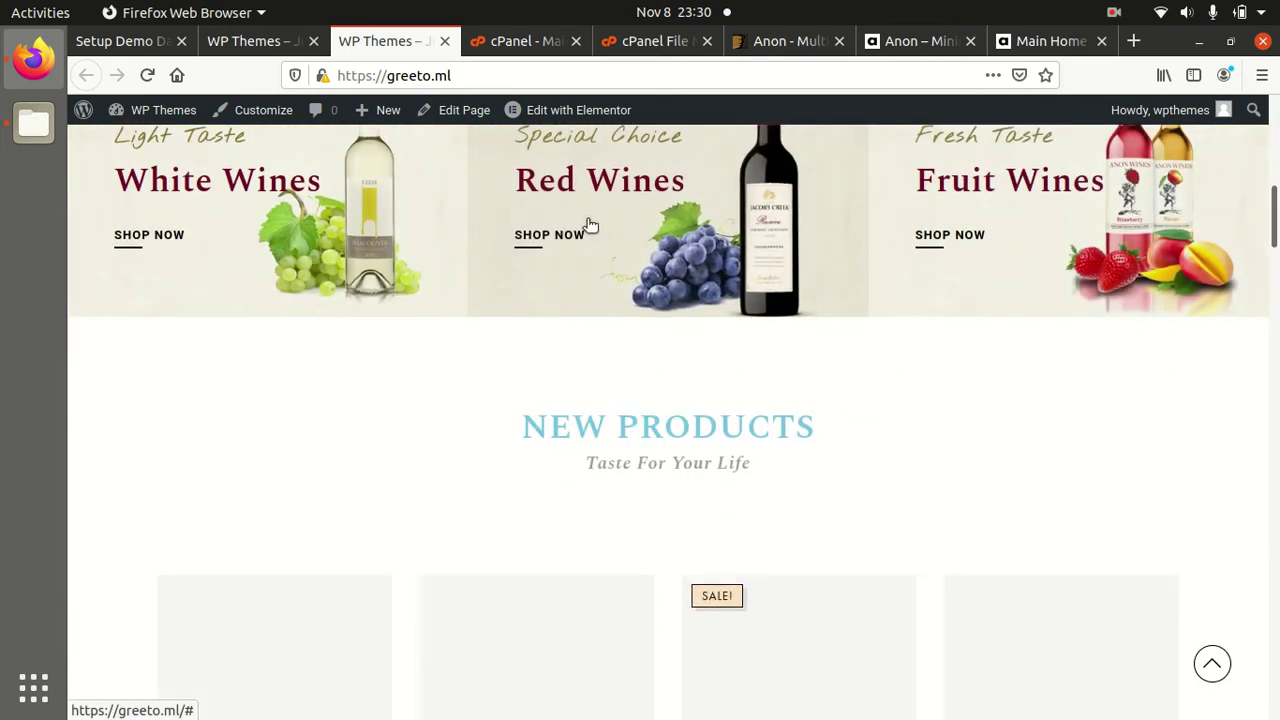
pyautogui.click(587, 222)
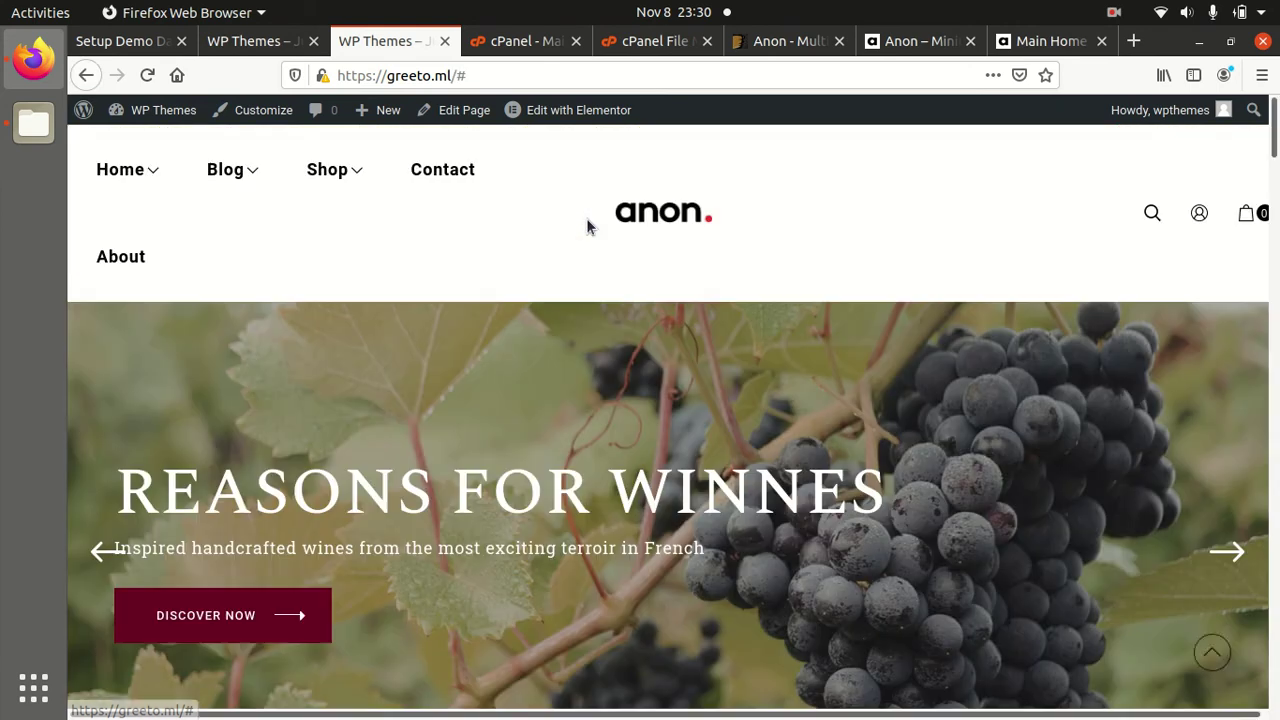
pyautogui.scroll(-12, 577, 249)
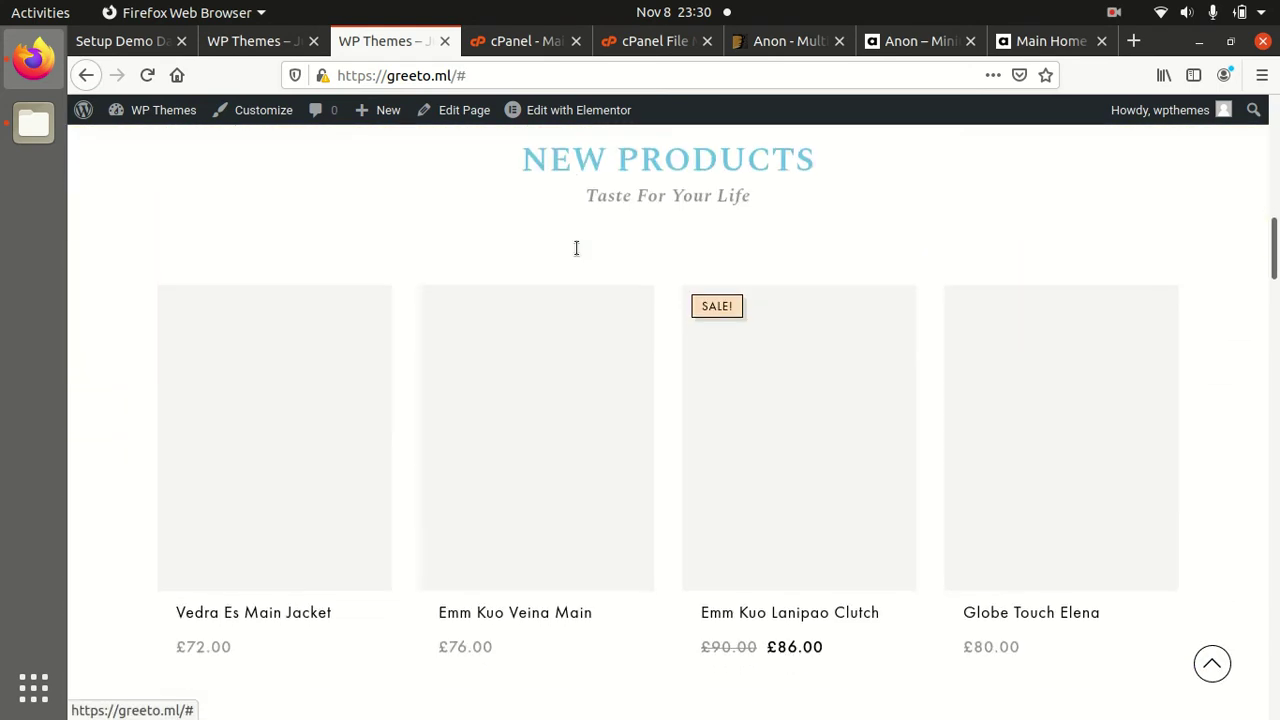
pyautogui.scroll(-3, 576, 248)
pyautogui.click(531, 272)
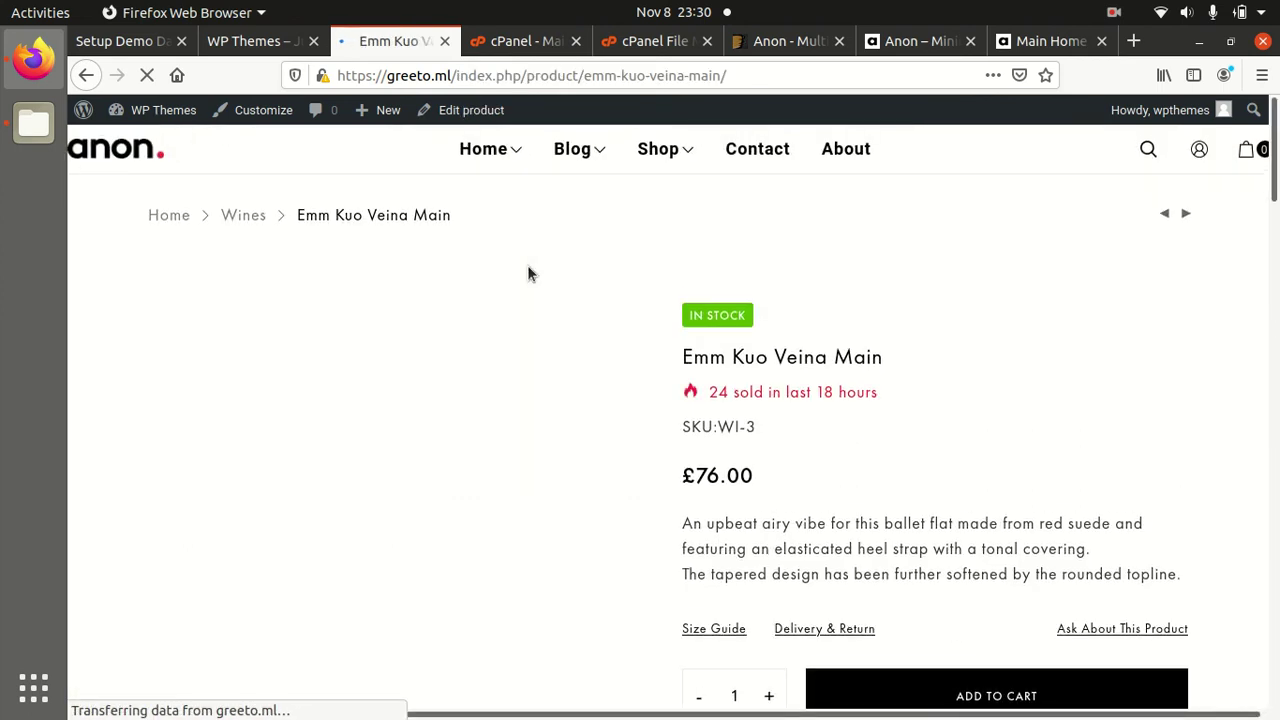
# Step: Examine the product page's image area, title, recent sales note, price, description and purchase options
pyautogui.scroll(-3, 514, 353)
pyautogui.scroll(-2, 363, 326)
pyautogui.scroll(5, 434, 374)
pyautogui.scroll(-3, 284, 341)
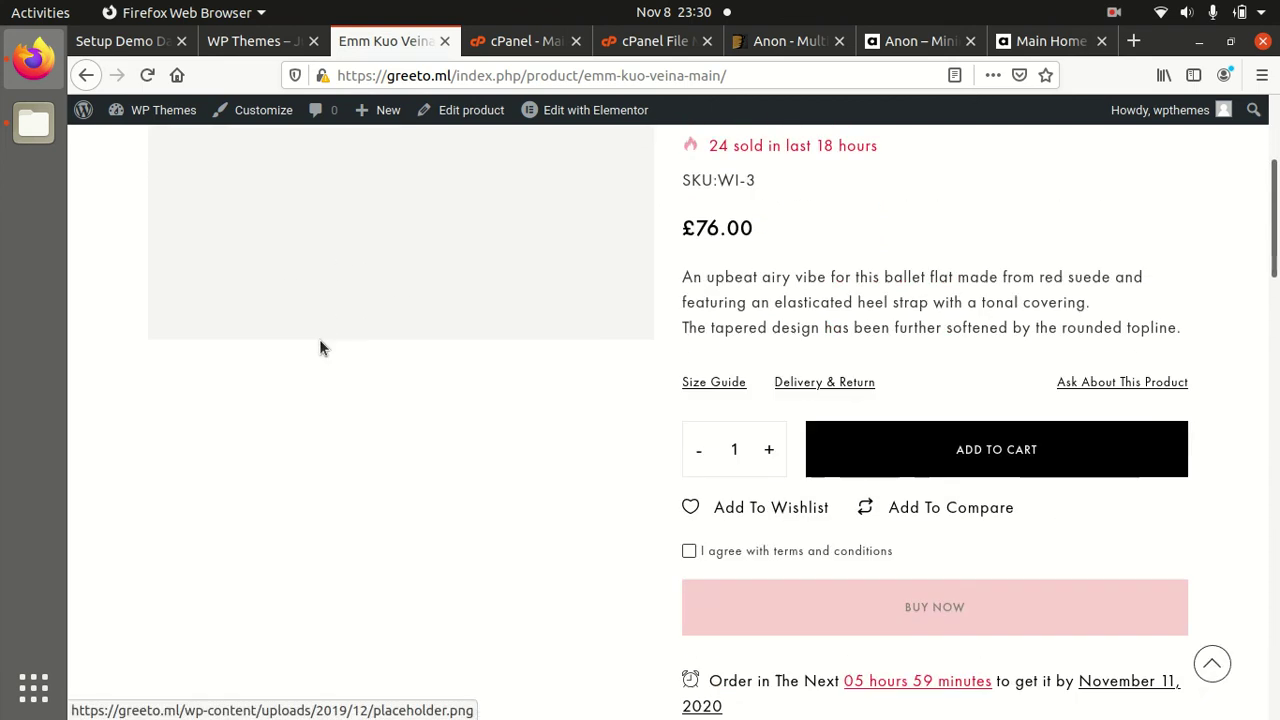
pyautogui.scroll(3, 662, 310)
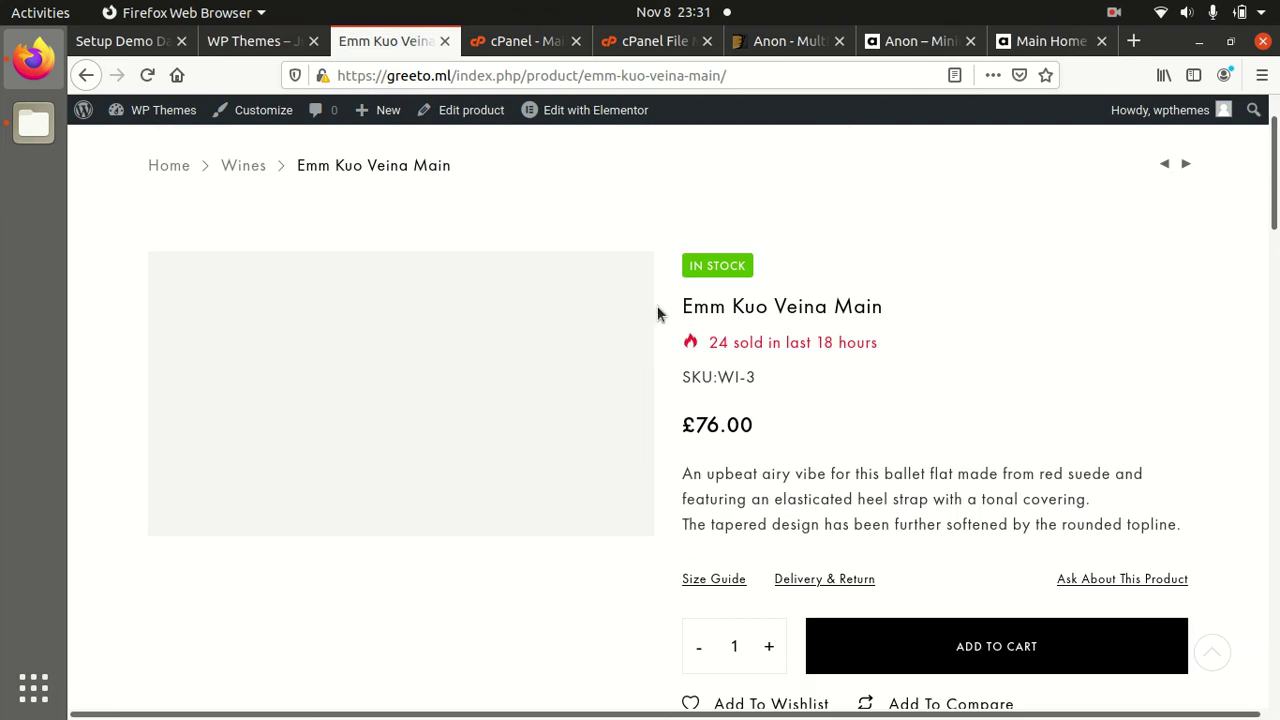
pyautogui.moveTo(662, 310); pyautogui.dragTo(789, 312)
pyautogui.click(936, 326)
pyautogui.moveTo(888, 346); pyautogui.dragTo(678, 346)
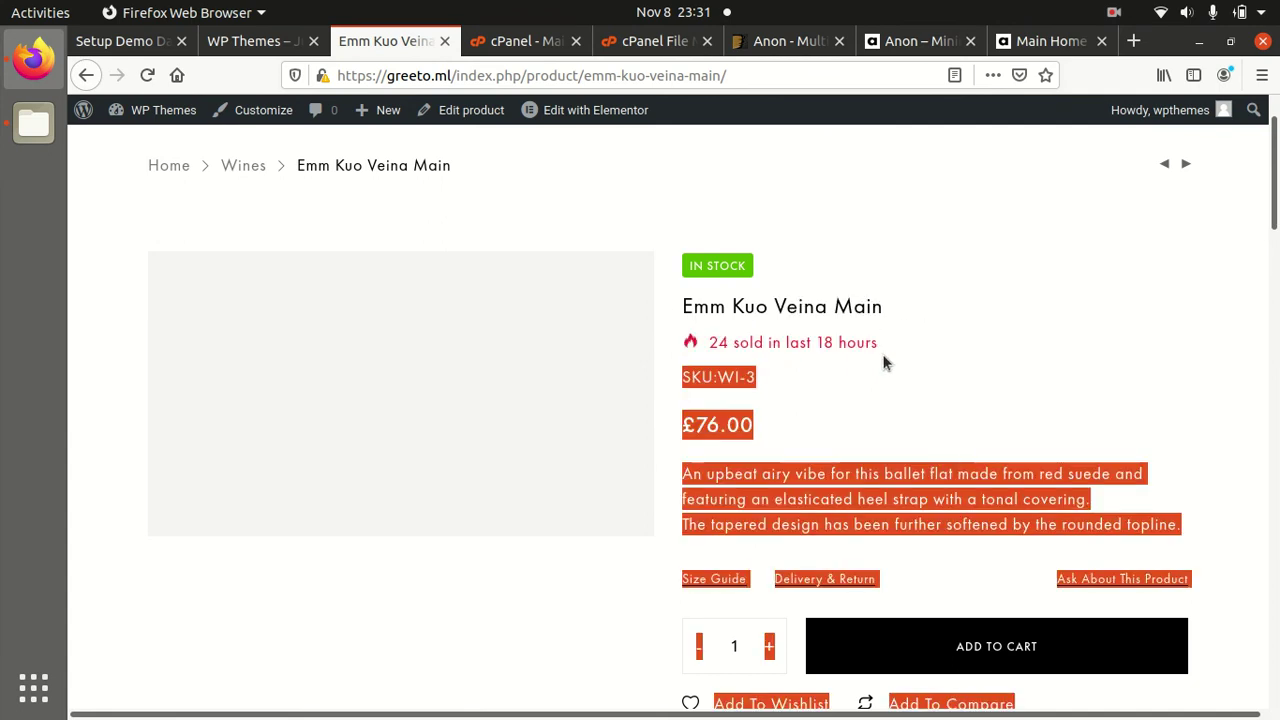
# Step: Add one Emm Kuo Veina Main to the cart and proceed to the checkout page
pyautogui.click(924, 360)
pyautogui.scroll(-3, 924, 360)
pyautogui.click(931, 394)
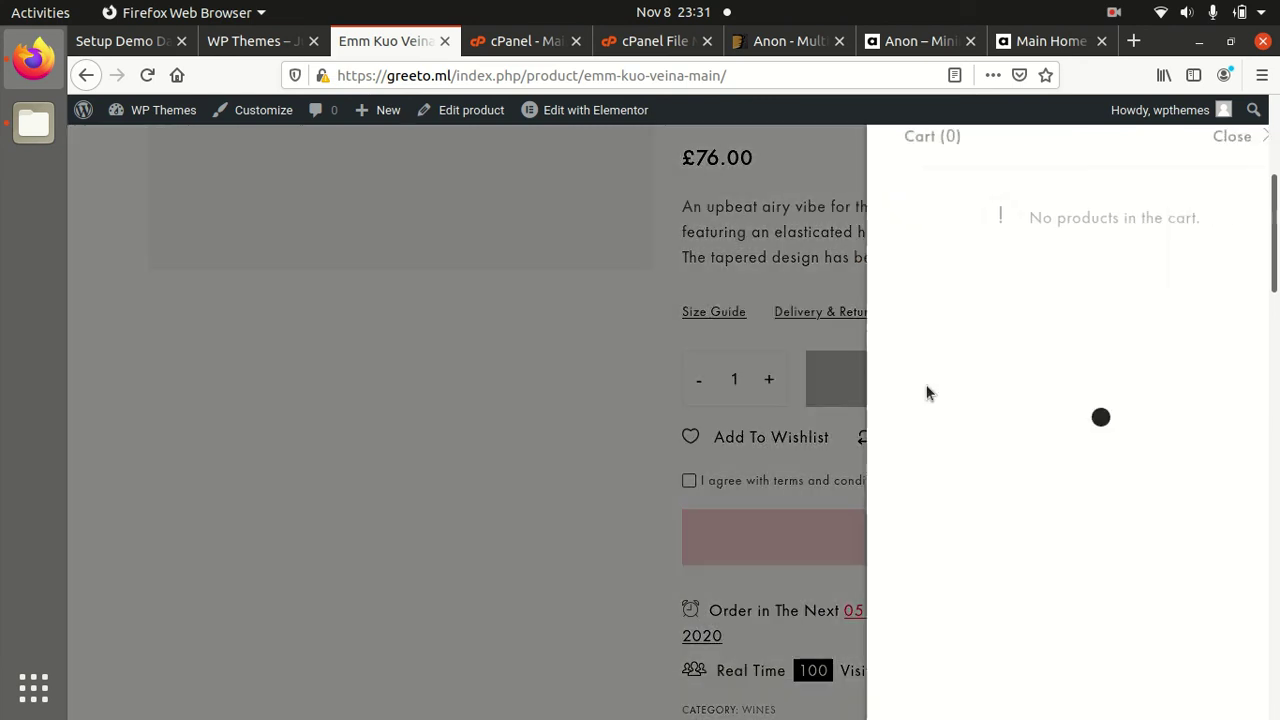
pyautogui.click(1033, 683)
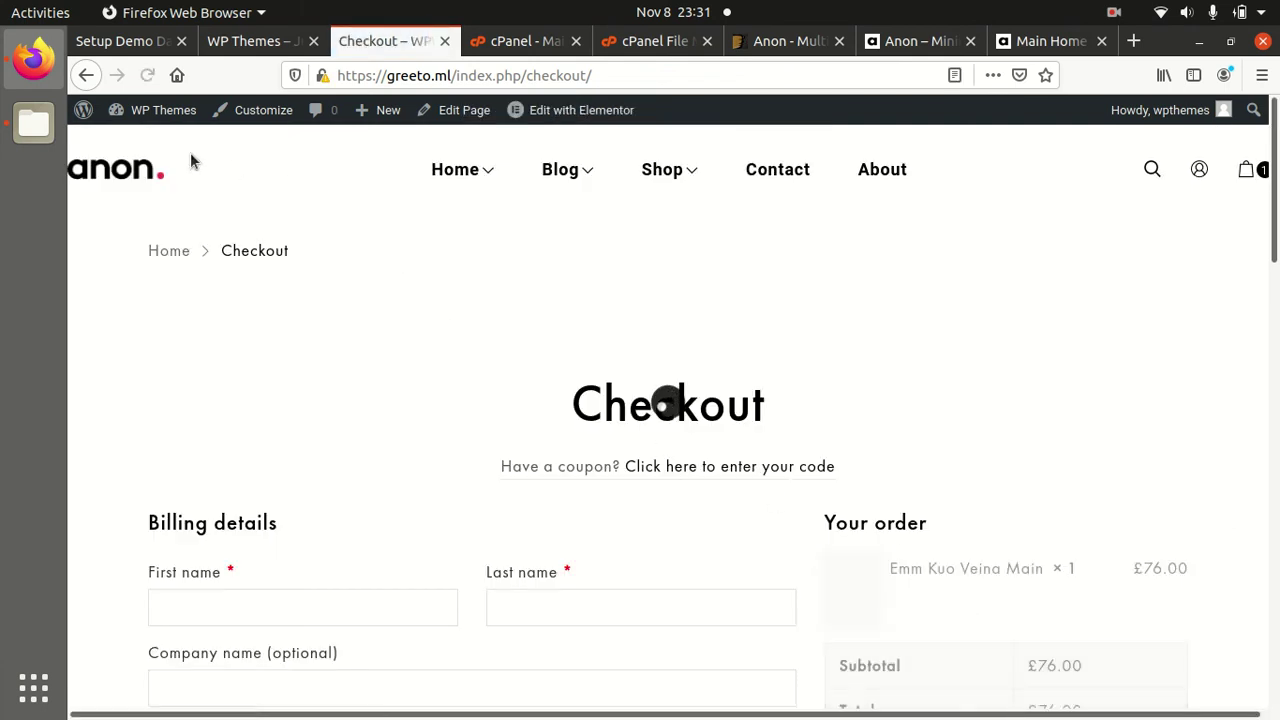
# Step: Leave the checkout for the site's home page and review the wine category banners and New Products on the front page
pyautogui.click(90, 170)
pyautogui.click(240, 41)
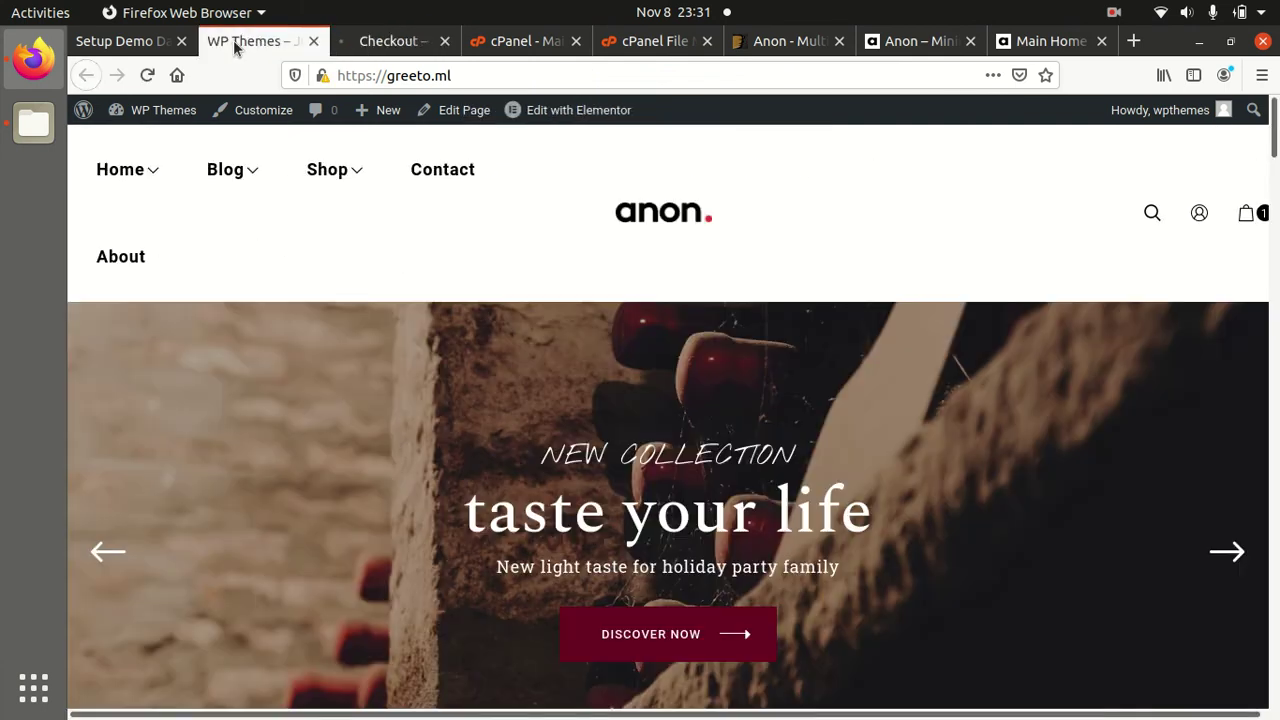
pyautogui.scroll(-6, 612, 331)
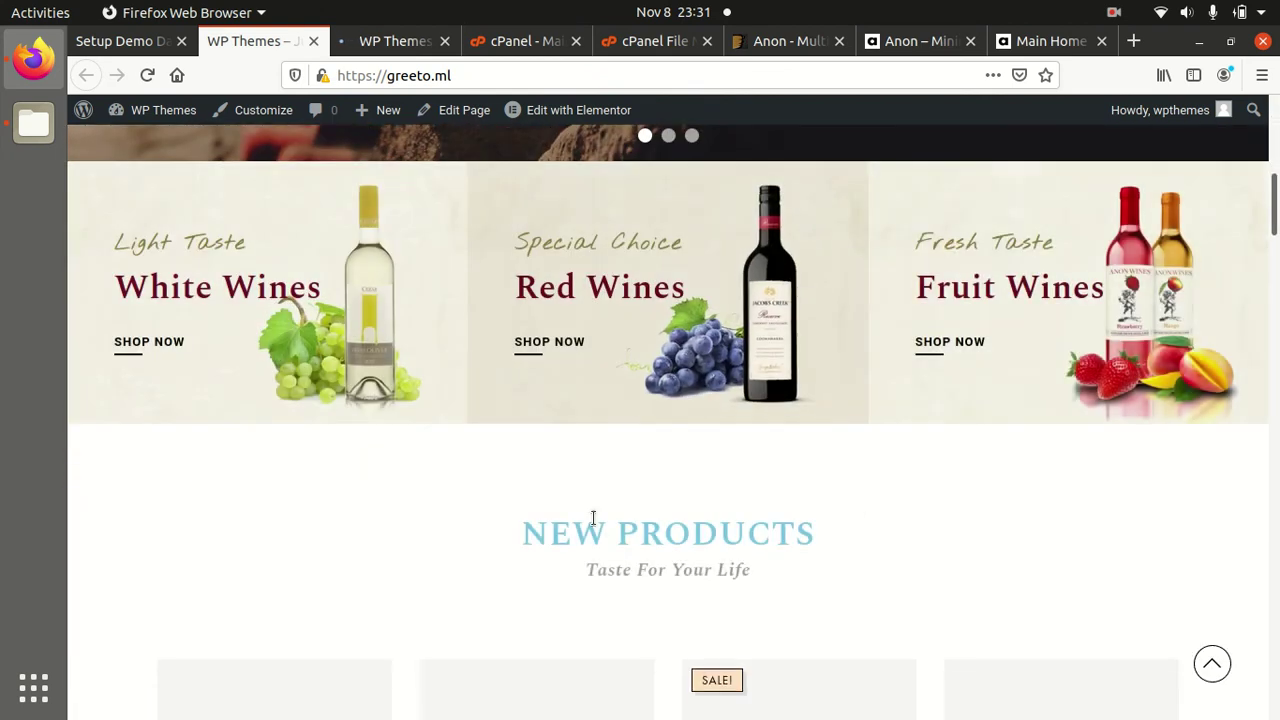
pyautogui.scroll(-5, 561, 445)
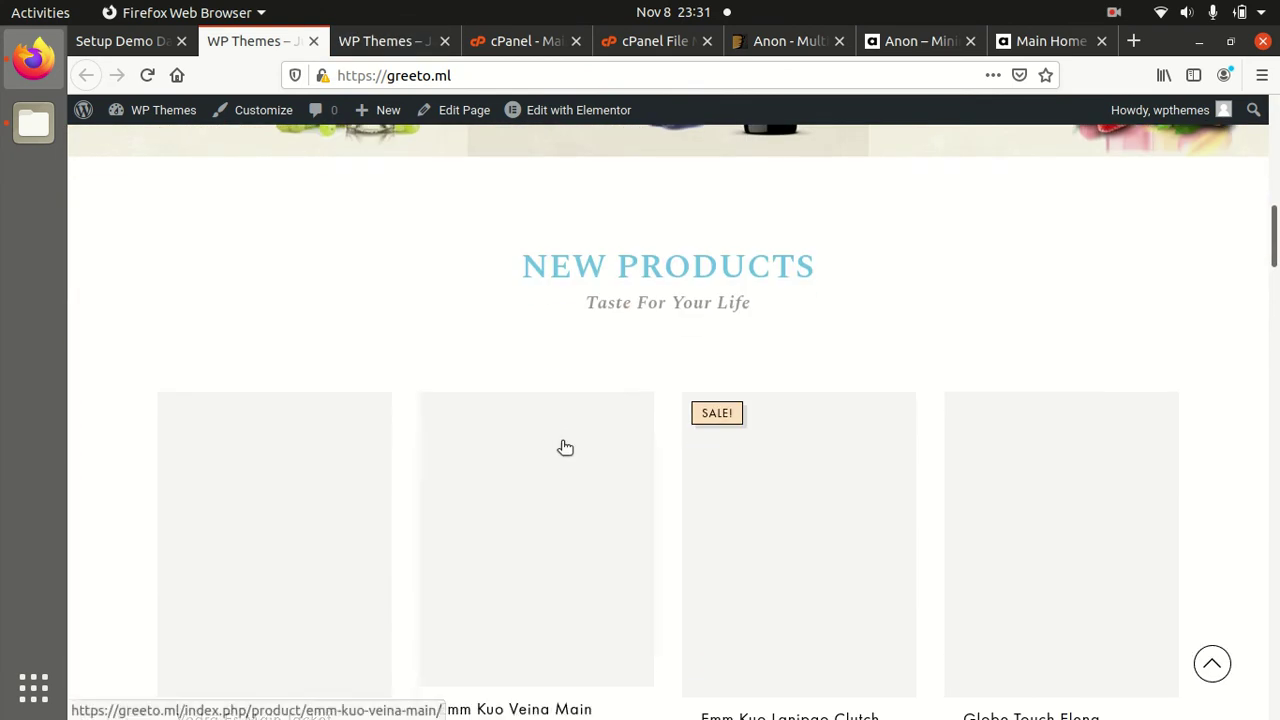
pyautogui.scroll(-5, 561, 440)
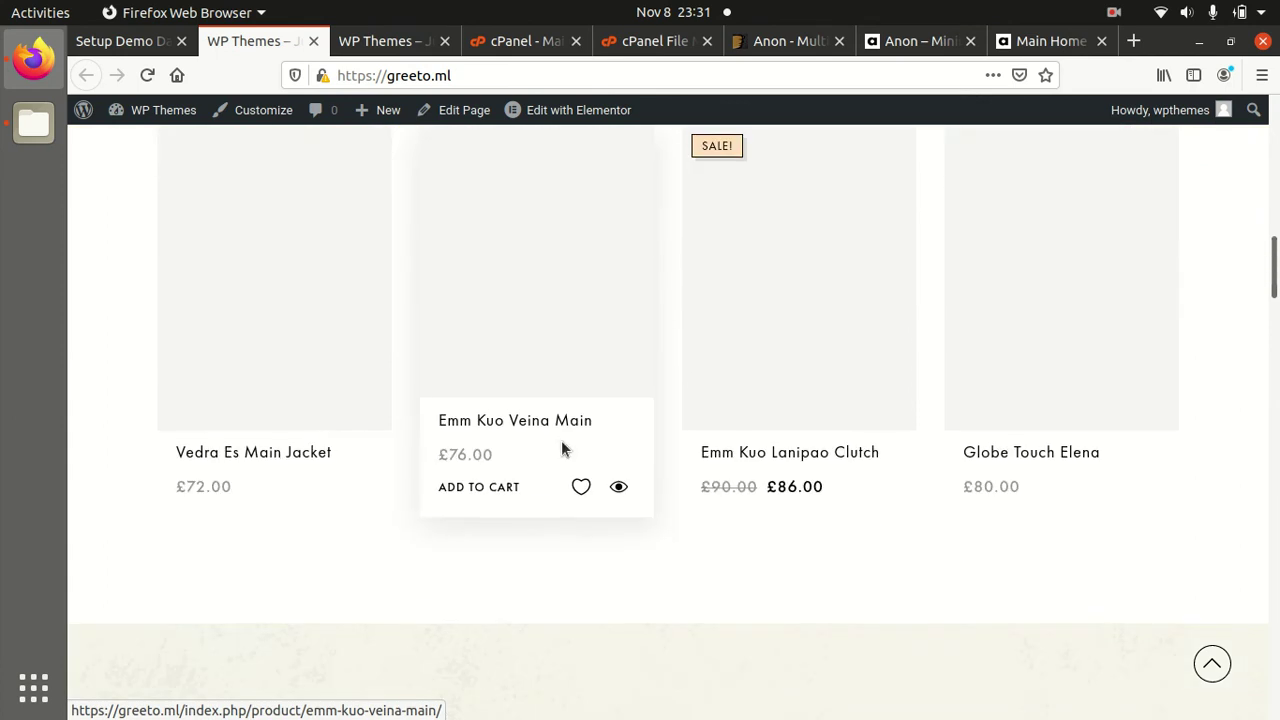
# Step: Open the Anon theme's welcome page in the WordPress admin and review its System Status and active plugins
pyautogui.click(131, 45)
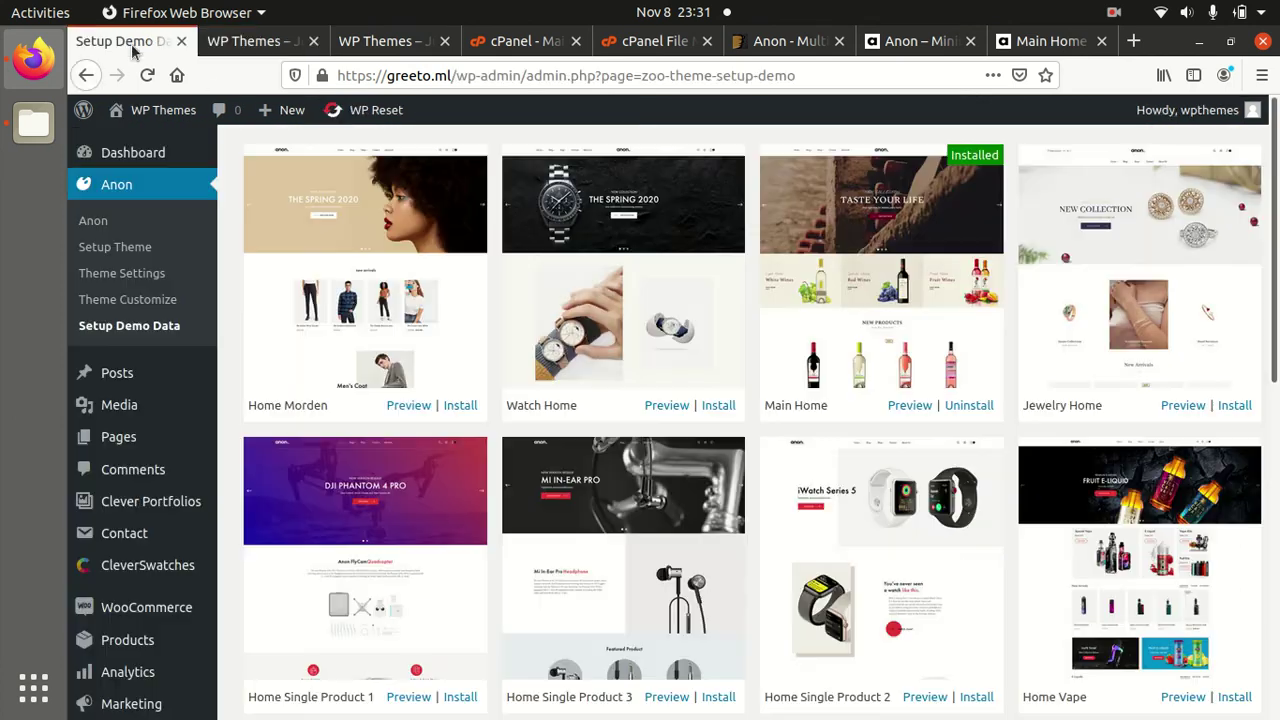
pyautogui.click(100, 222)
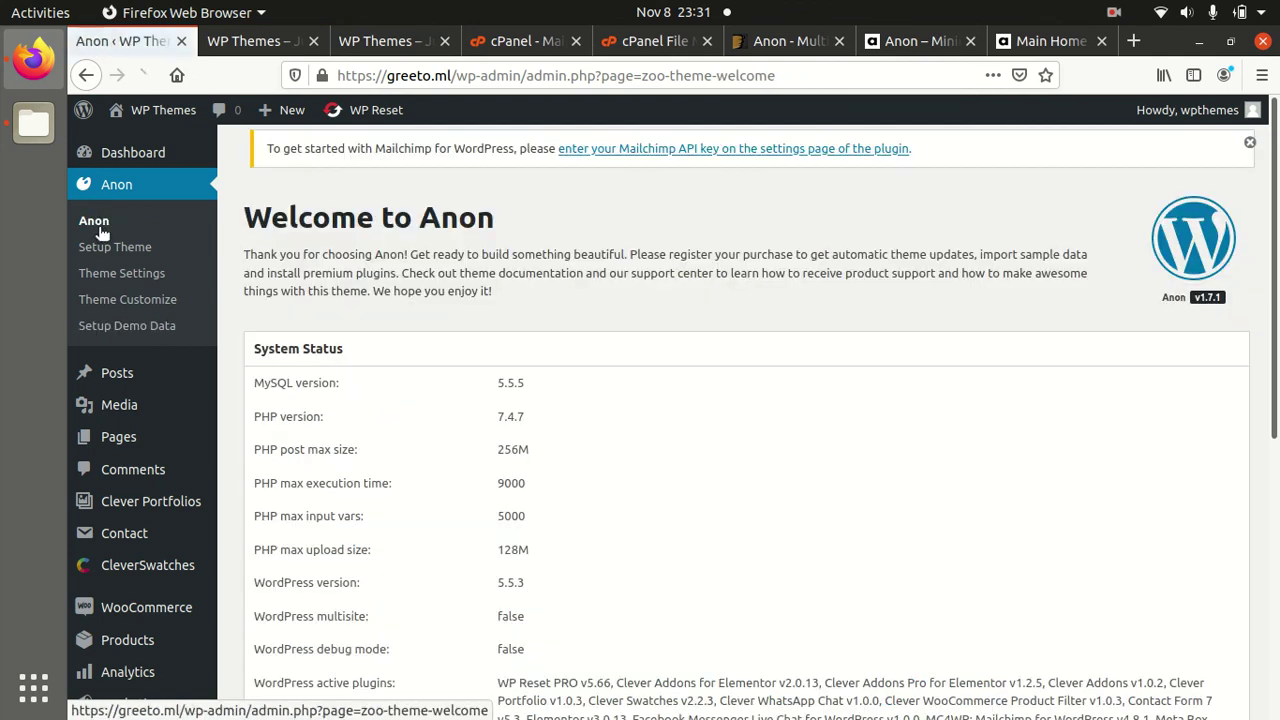
pyautogui.scroll(-5, 557, 268)
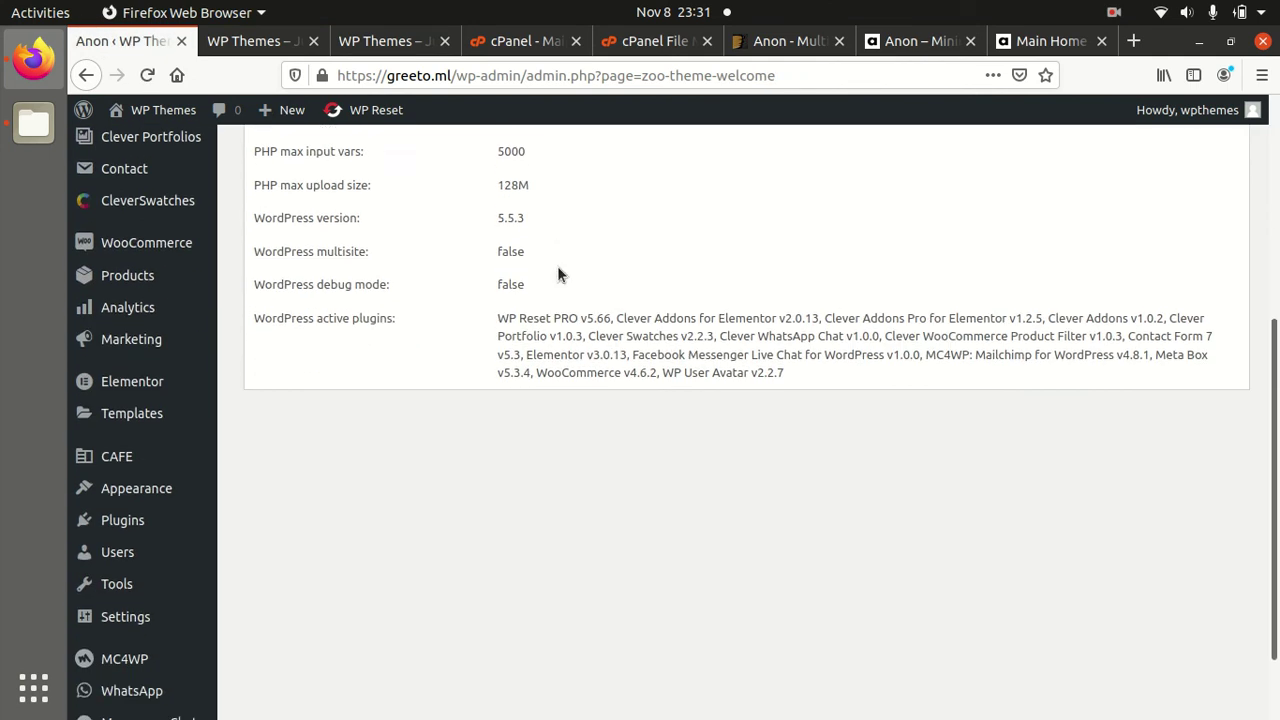
pyautogui.scroll(3, 451, 277)
pyautogui.scroll(3, 100, 210)
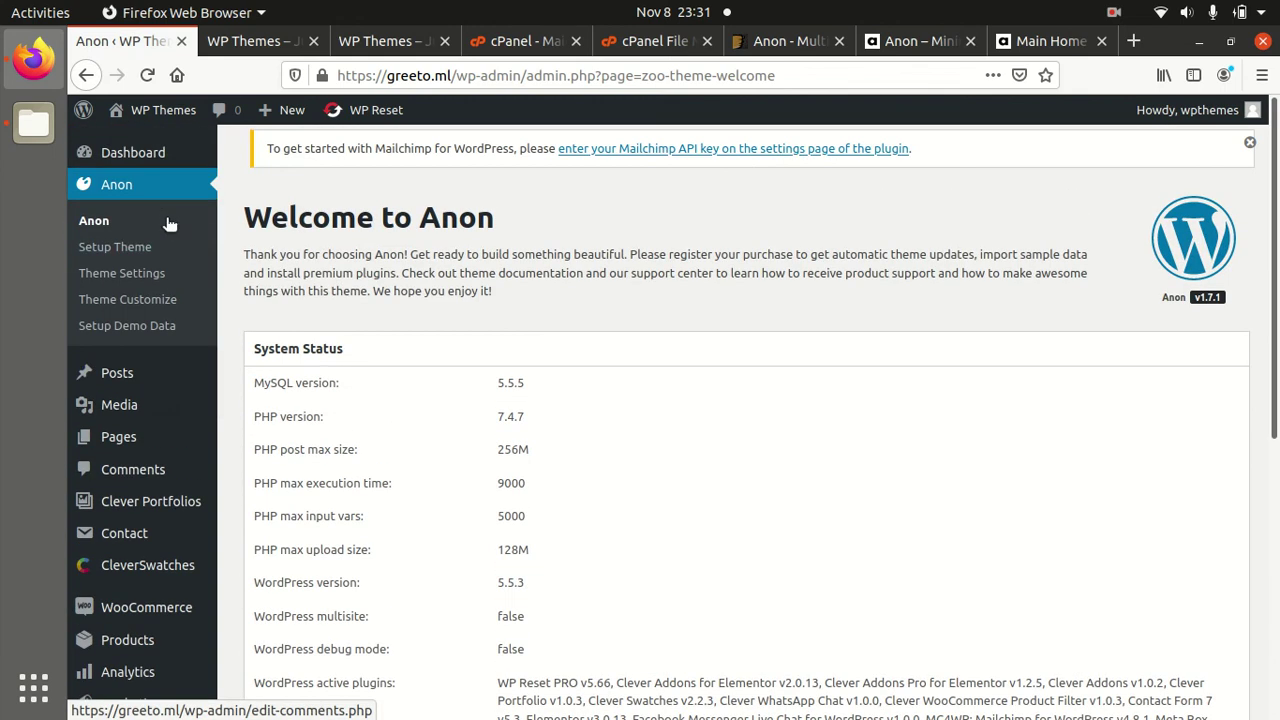
# Step: Check the Anon setup wizard's start page and look through the General, Advanced and Import/Export theme settings
pyautogui.click(122, 258)
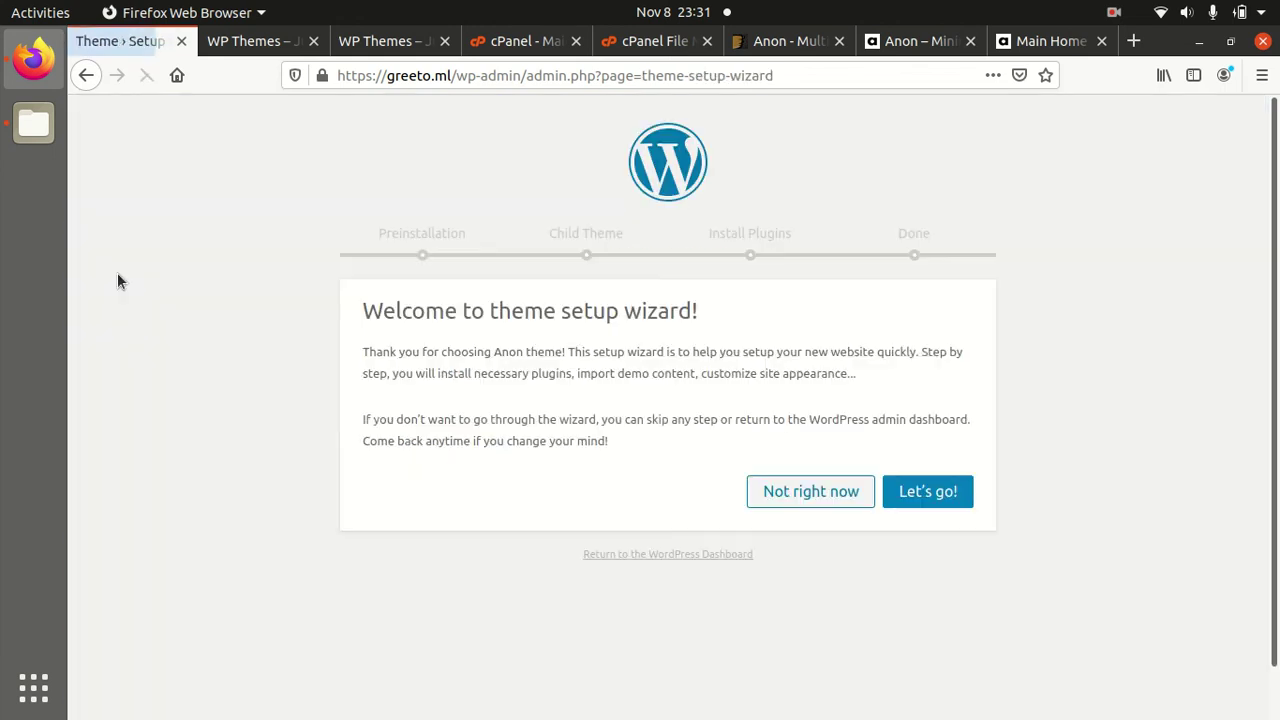
pyautogui.click(86, 77)
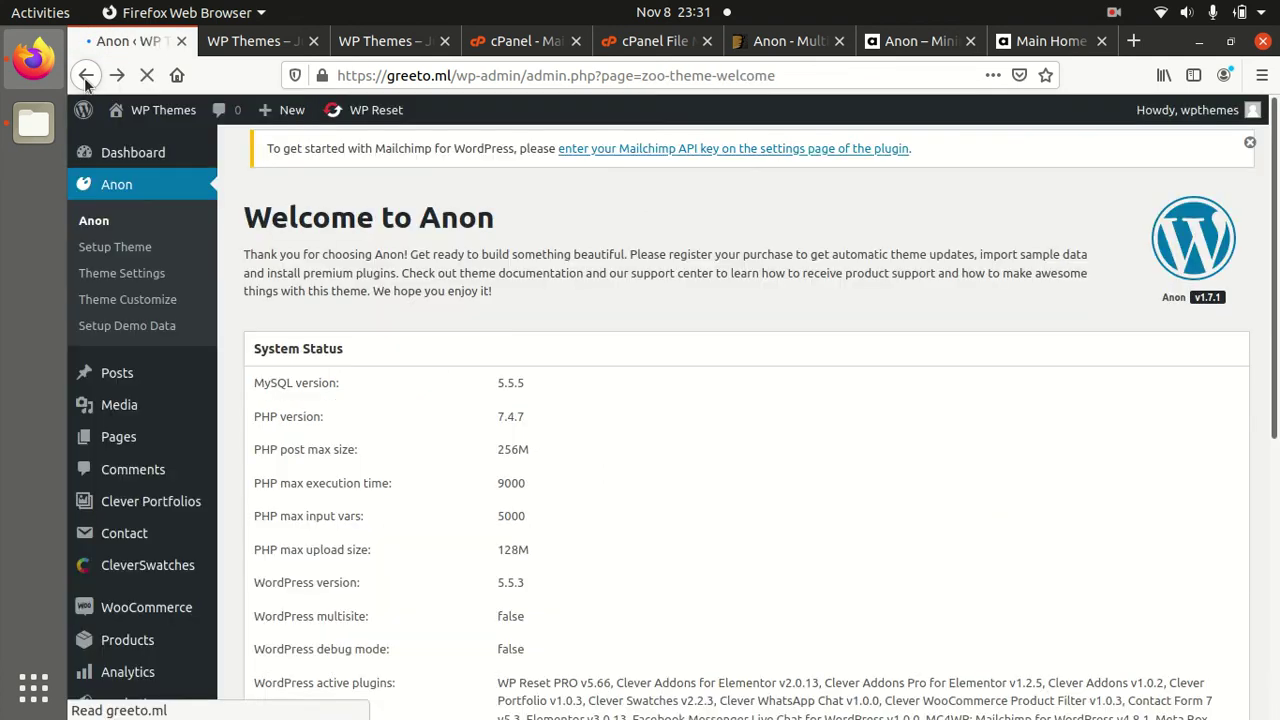
pyautogui.click(130, 283)
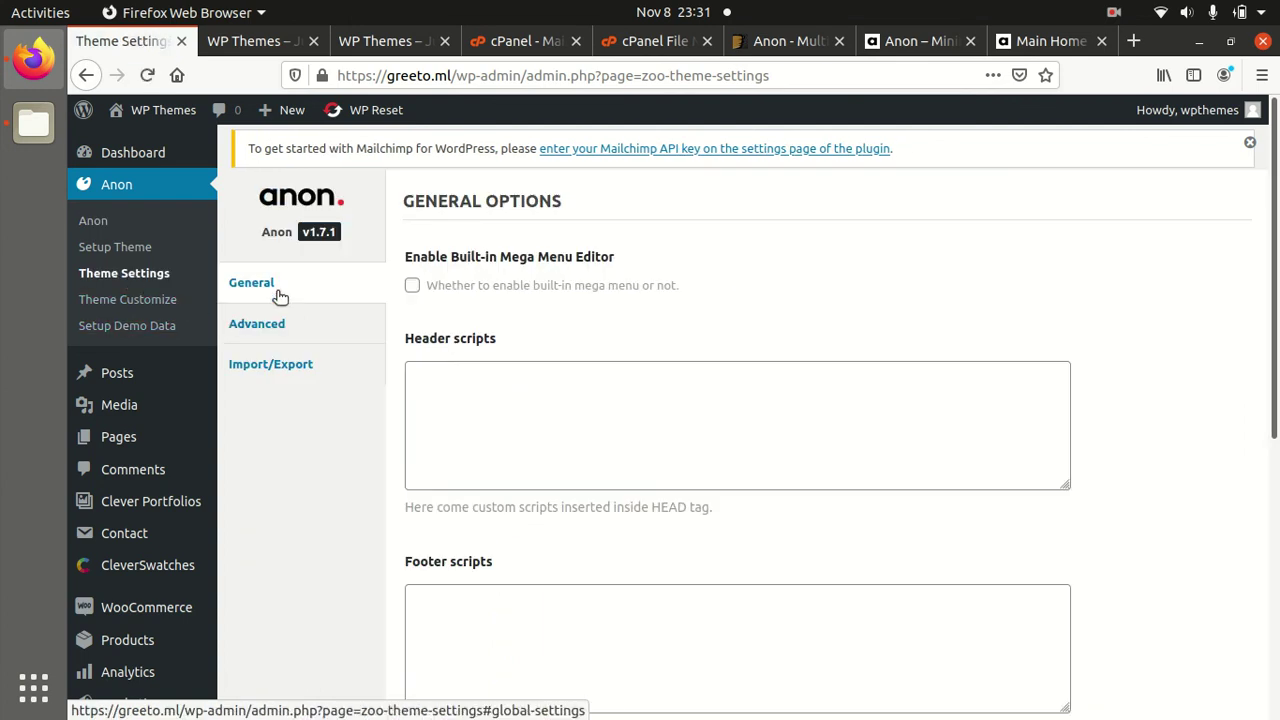
pyautogui.click(266, 324)
pyautogui.click(275, 364)
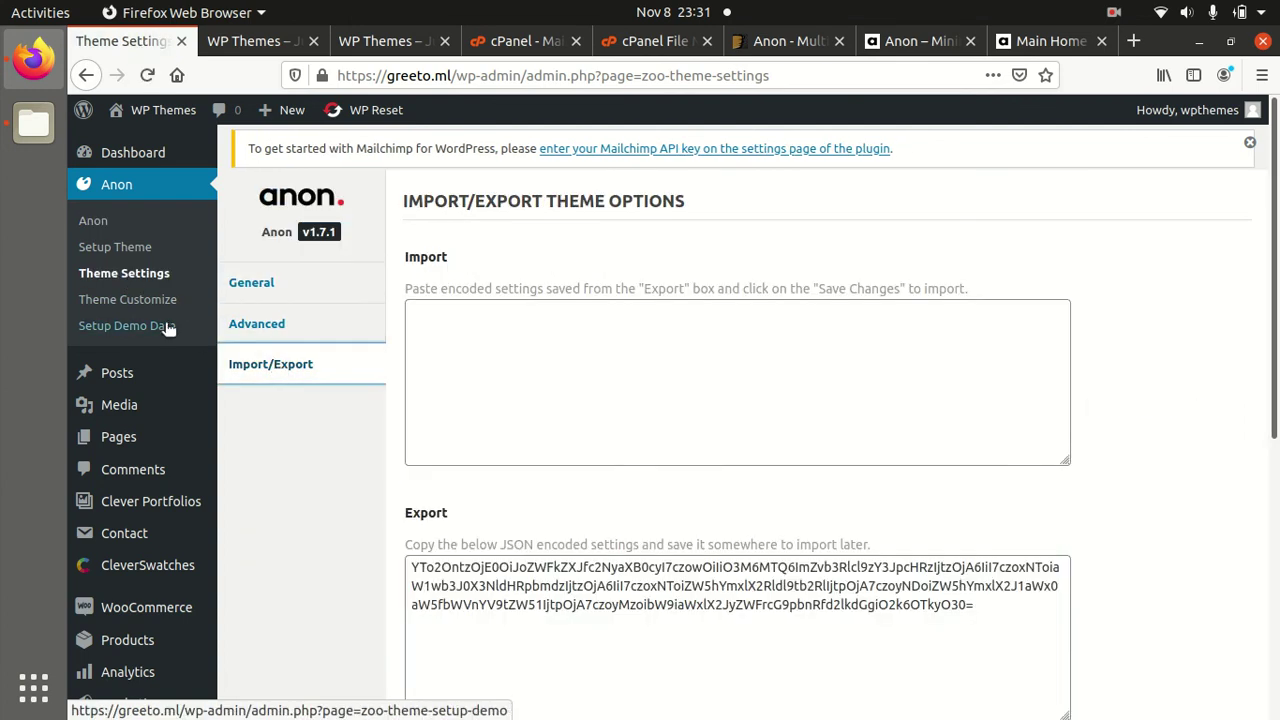
# Step: Open the Anon theme customizer, view the Site Header section and the other available sections, and close the customizer
pyautogui.click(136, 308)
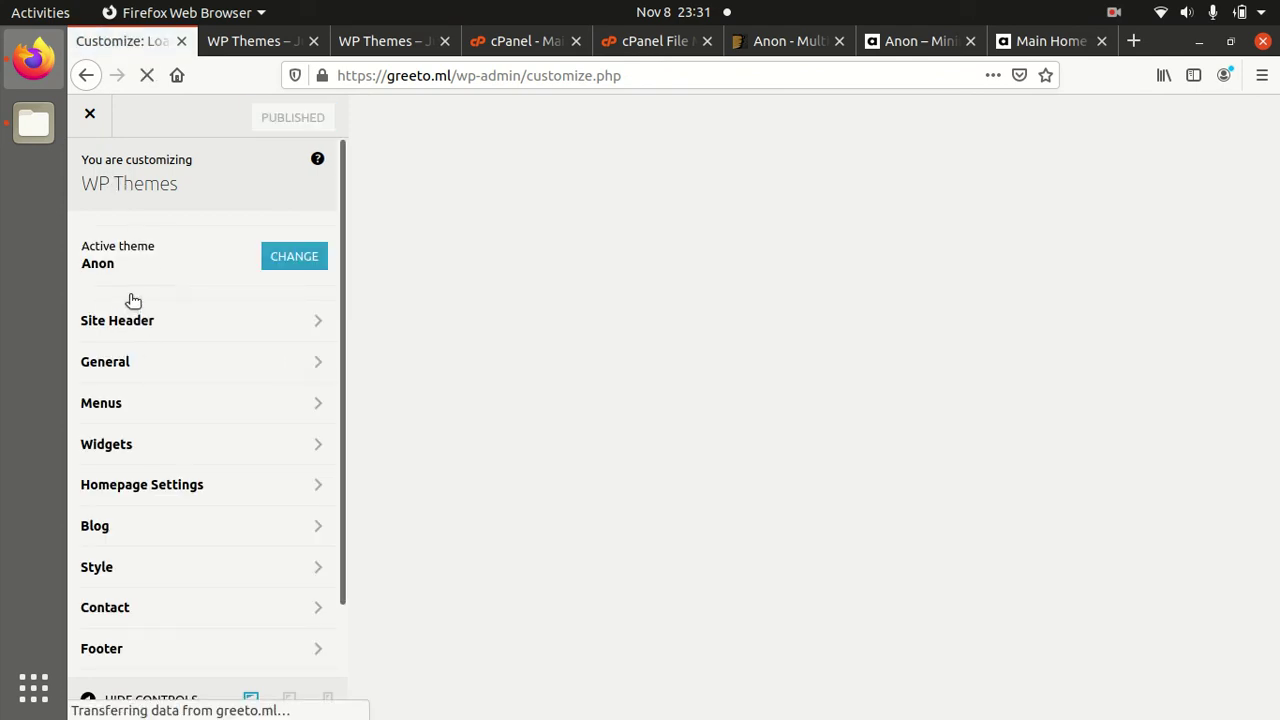
pyautogui.click(192, 328)
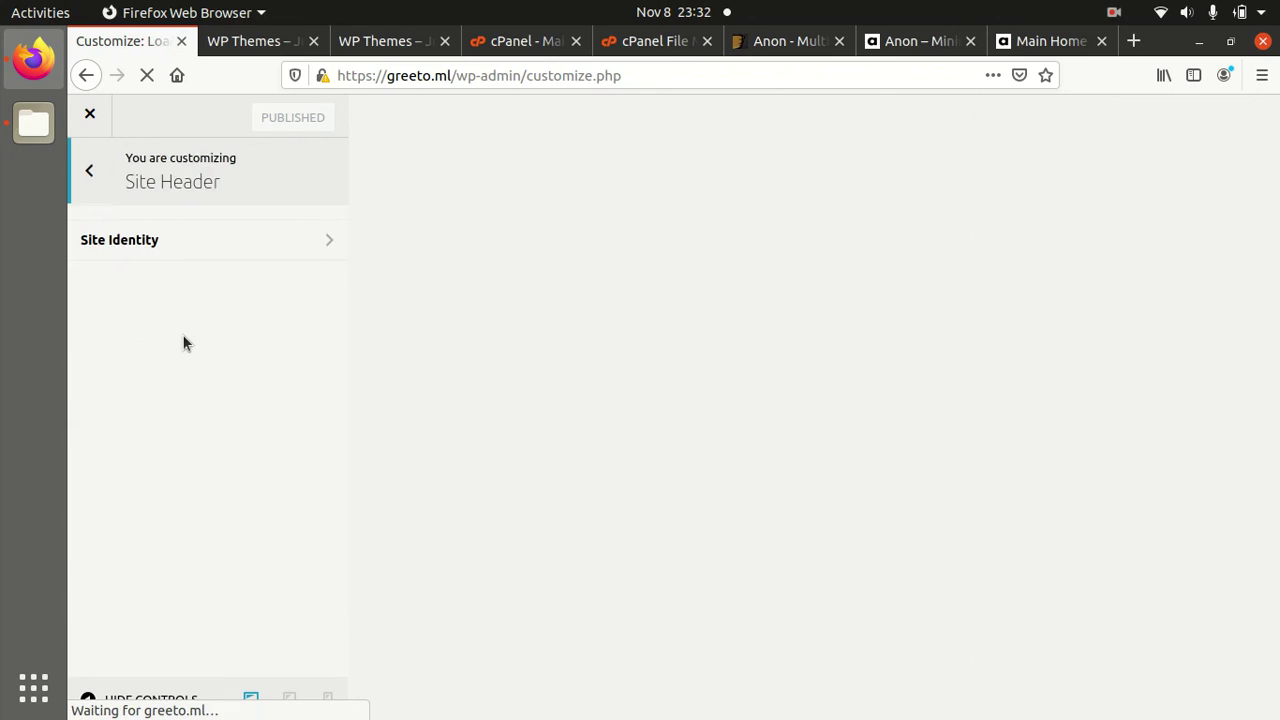
pyautogui.click(91, 175)
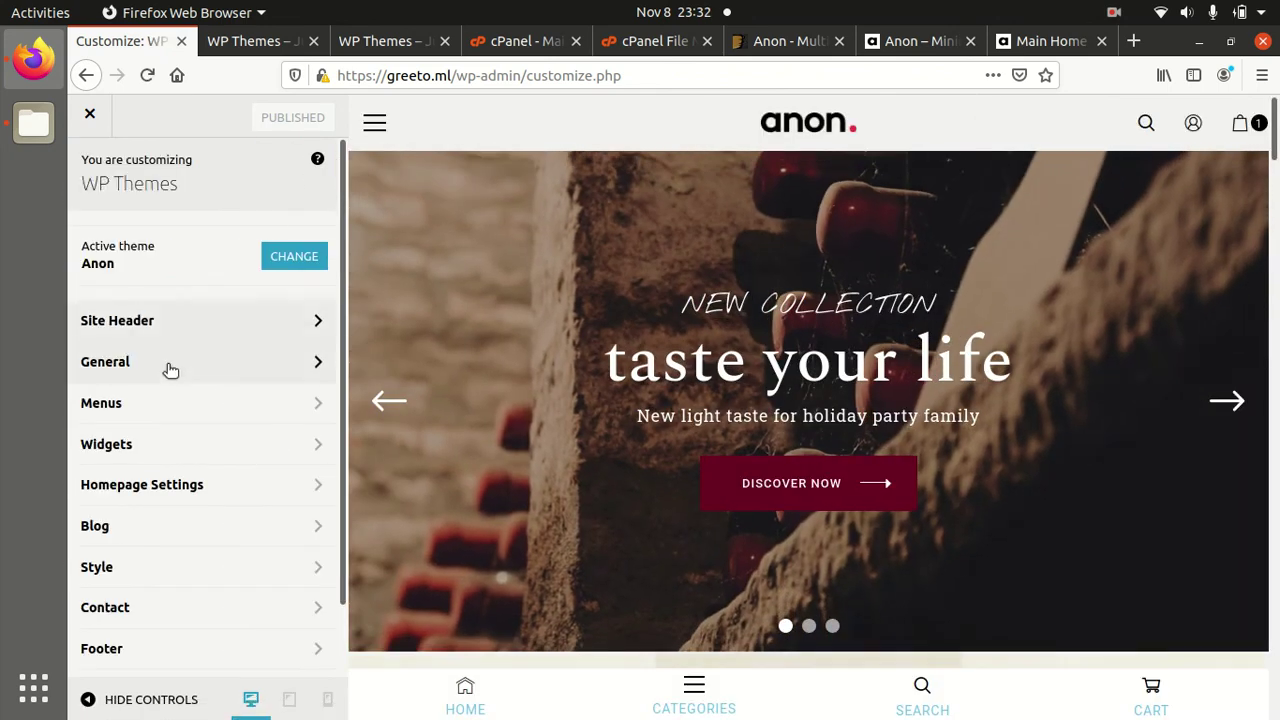
pyautogui.scroll(-2, 200, 475)
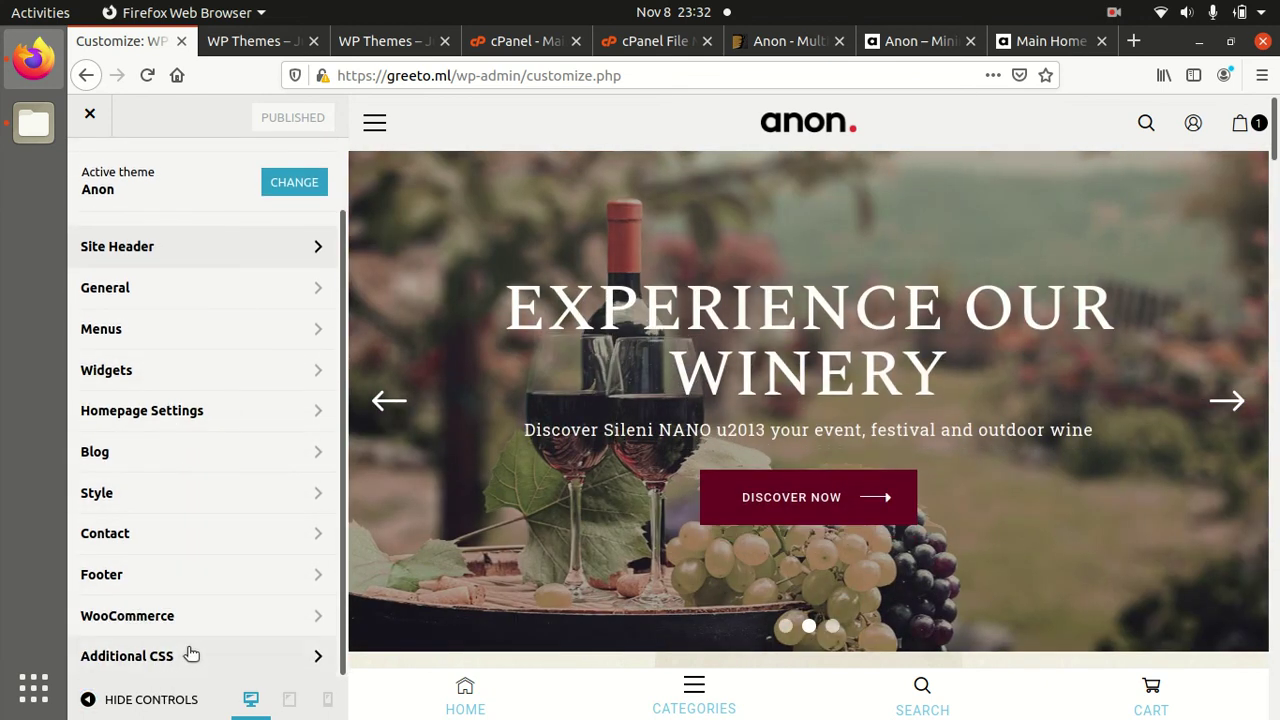
pyautogui.click(91, 116)
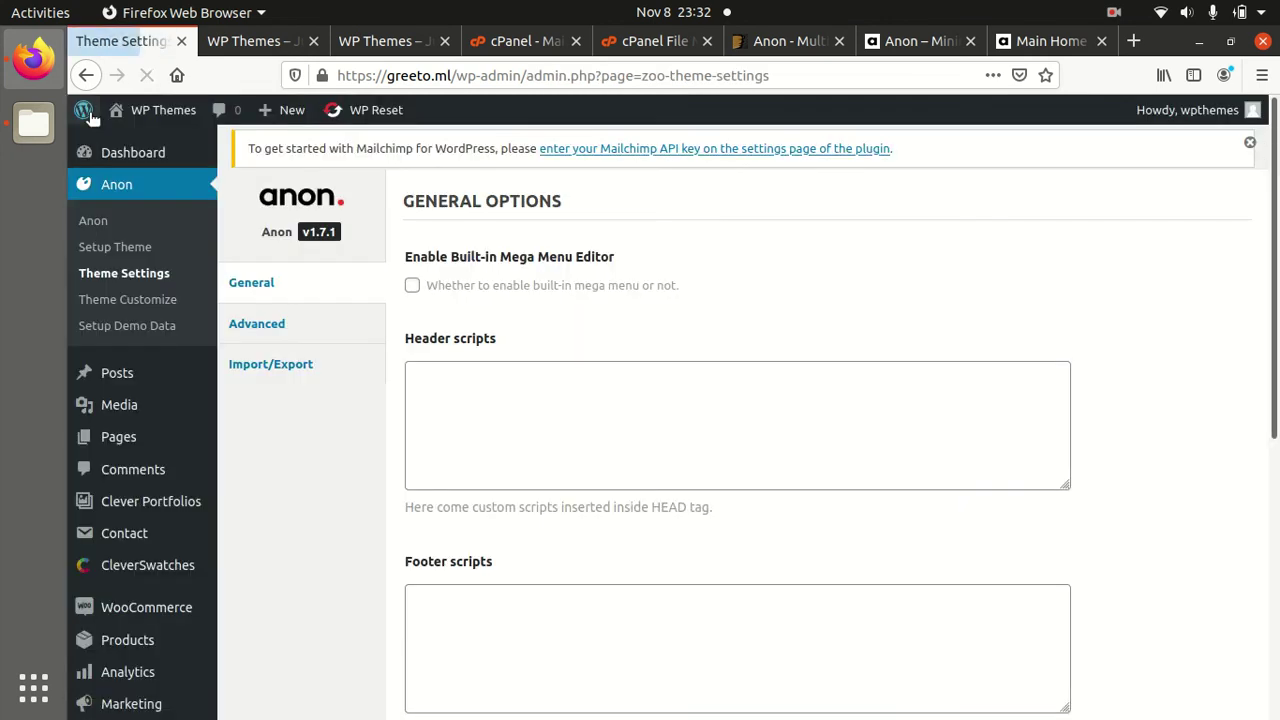
# Step: Open the CleverSwatches settings and review the global, single product, shop and cart page options
pyautogui.scroll(-2, 155, 400)
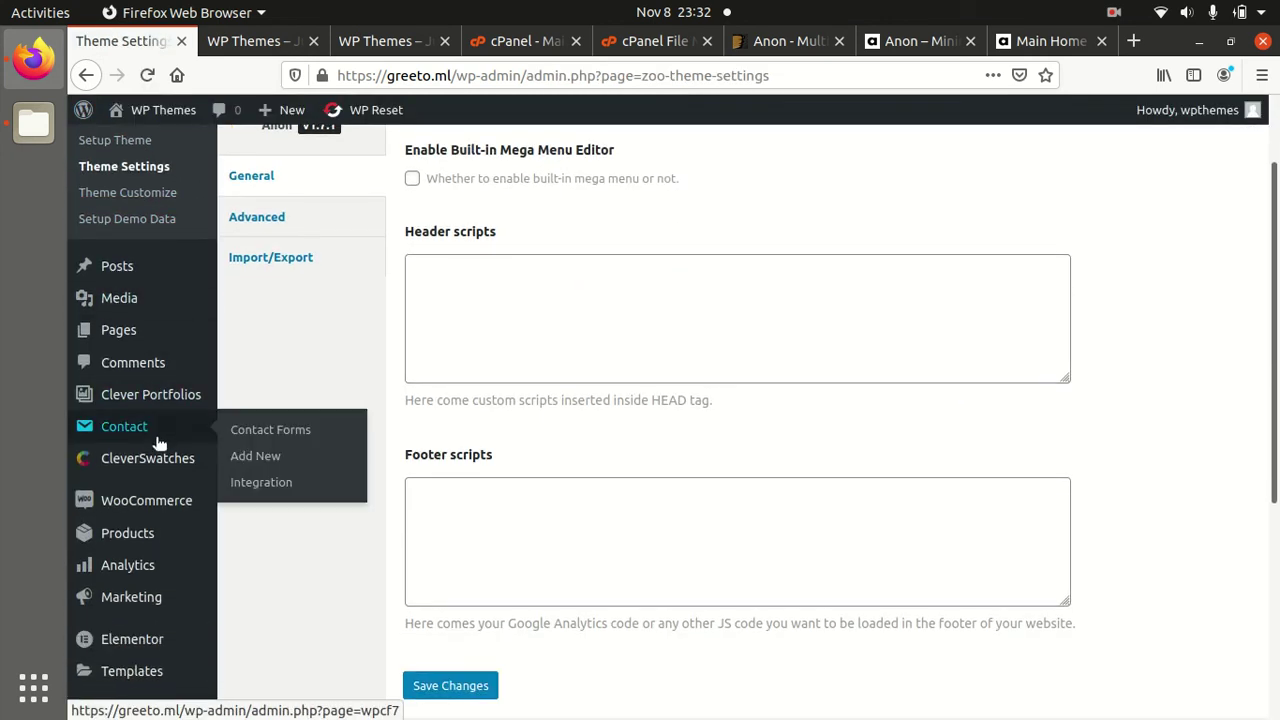
pyautogui.click(158, 462)
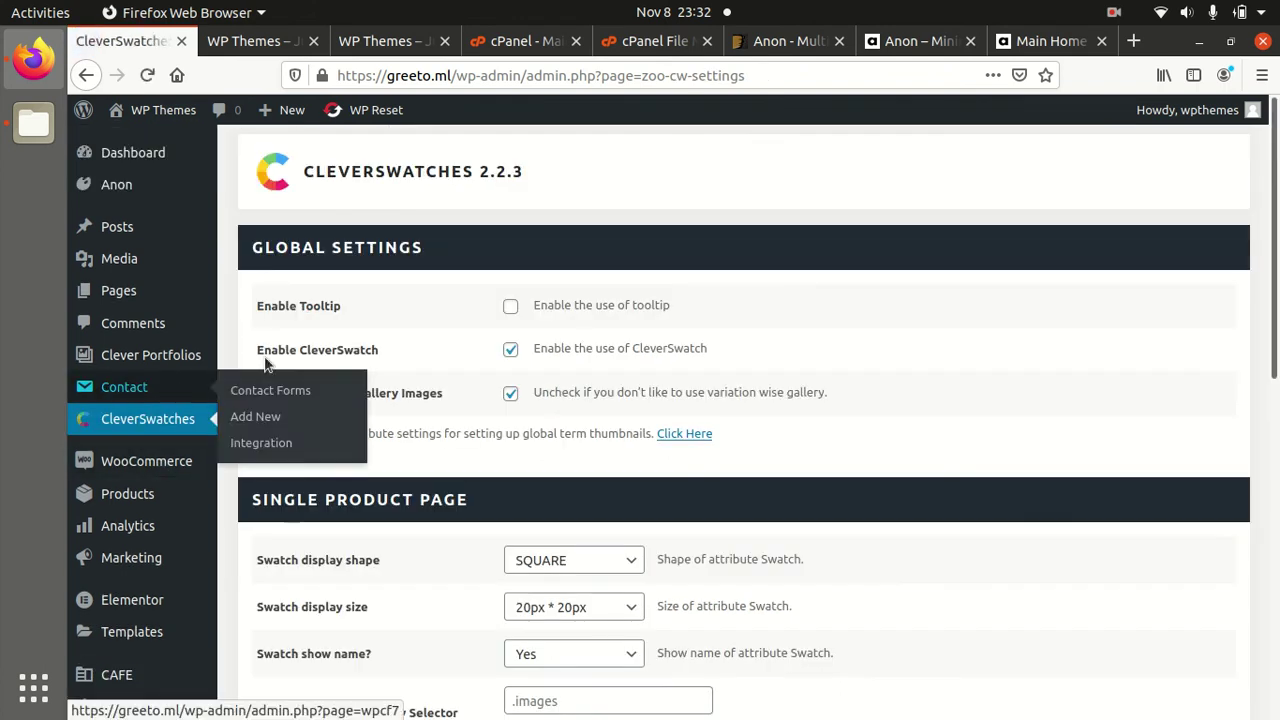
pyautogui.scroll(-7, 758, 316)
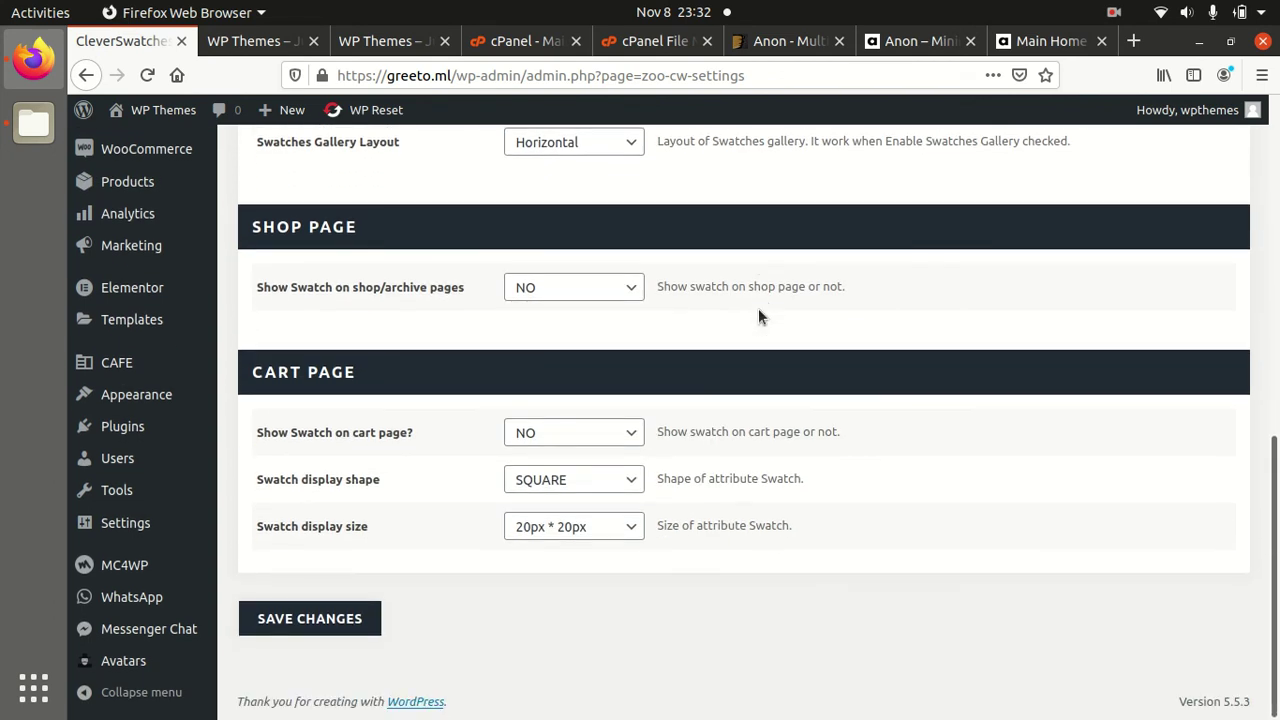
pyautogui.scroll(5, 758, 308)
pyautogui.scroll(3, 758, 308)
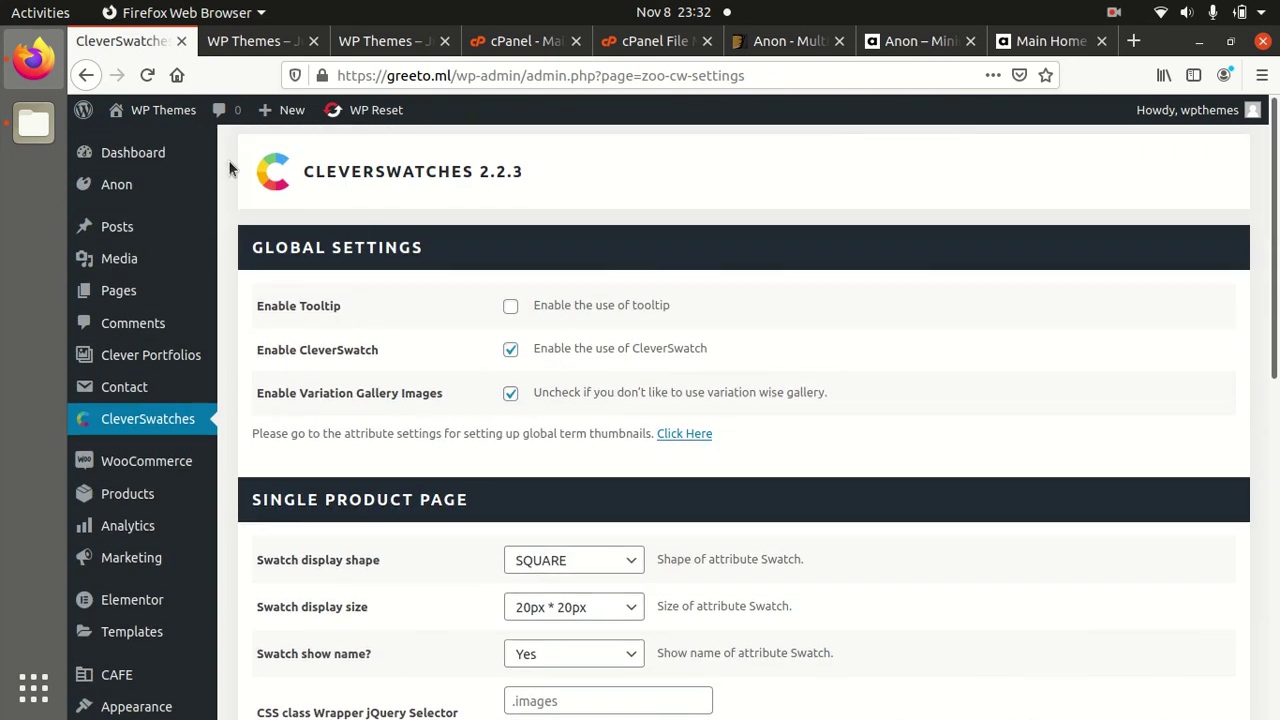
# Step: Open the WordPress dashboard home and return to the upper part of the greeto.ml front page
pyautogui.click(140, 158)
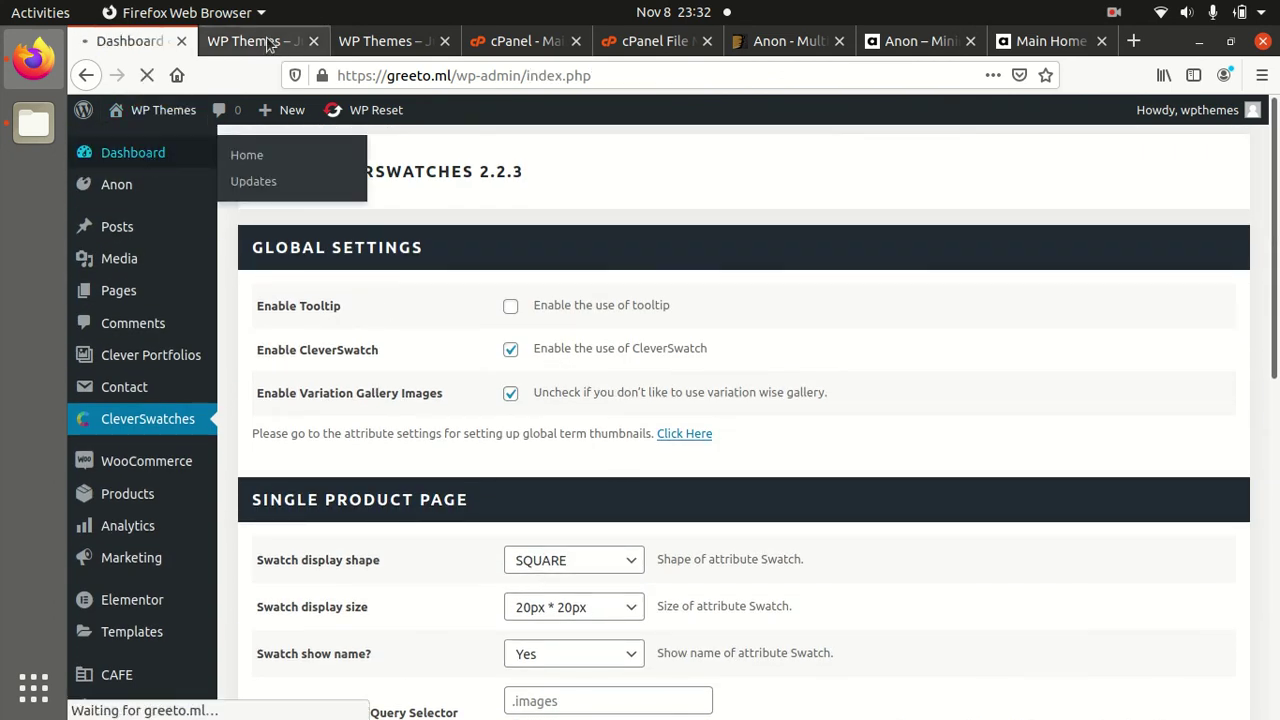
pyautogui.click(268, 42)
pyautogui.scroll(10, 391, 225)
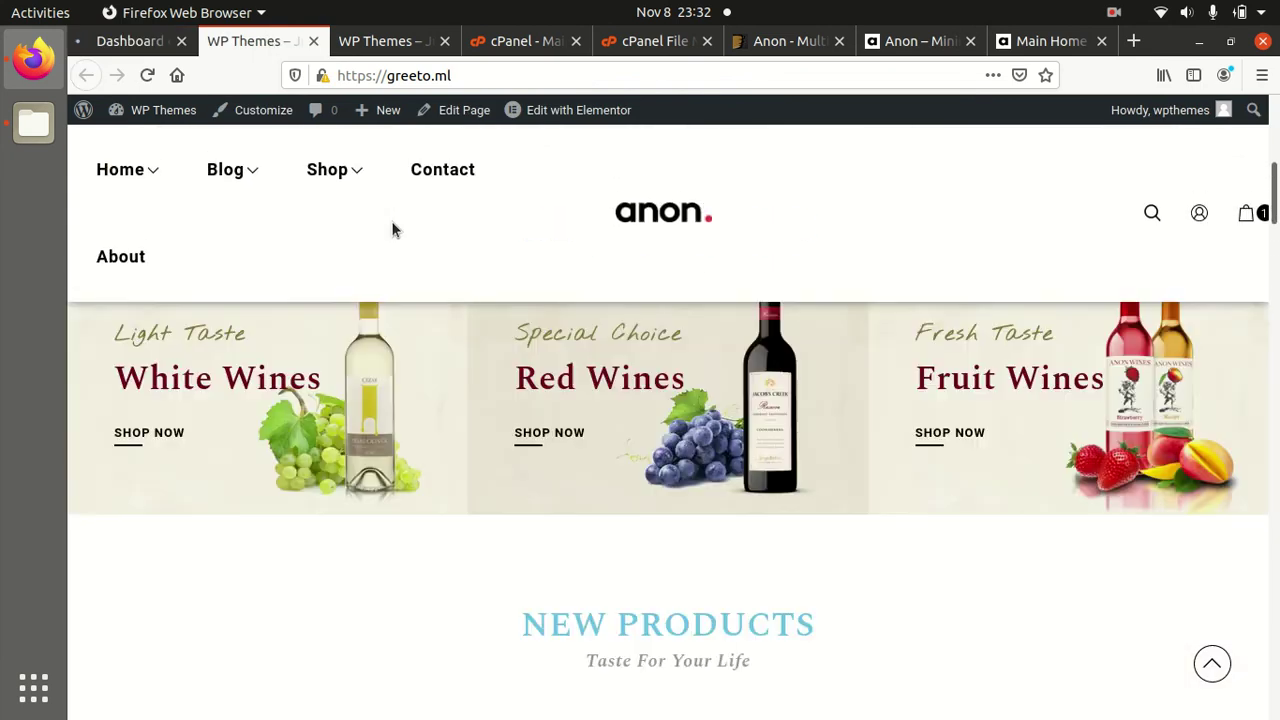